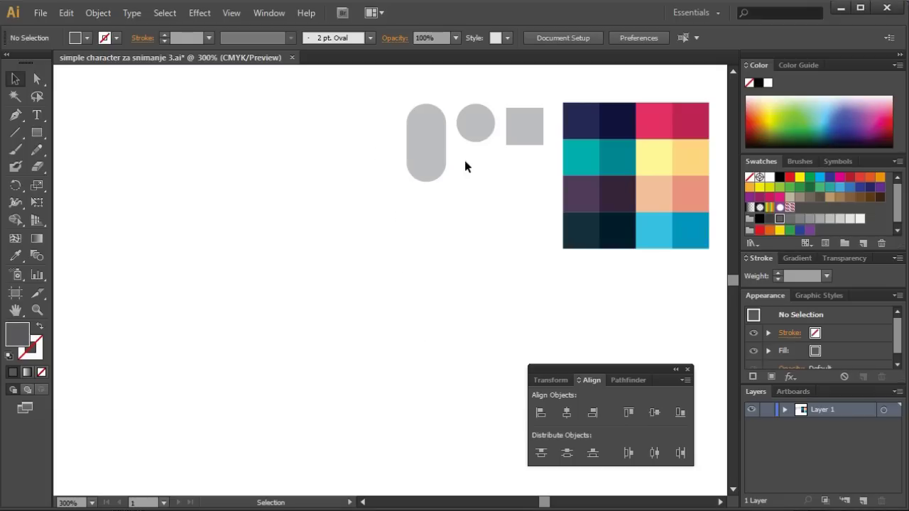
Step: Duplicate the grey pill shape and enlarge the copy on the left of the canvas
left_click_drag(511, 176, 399, 135)
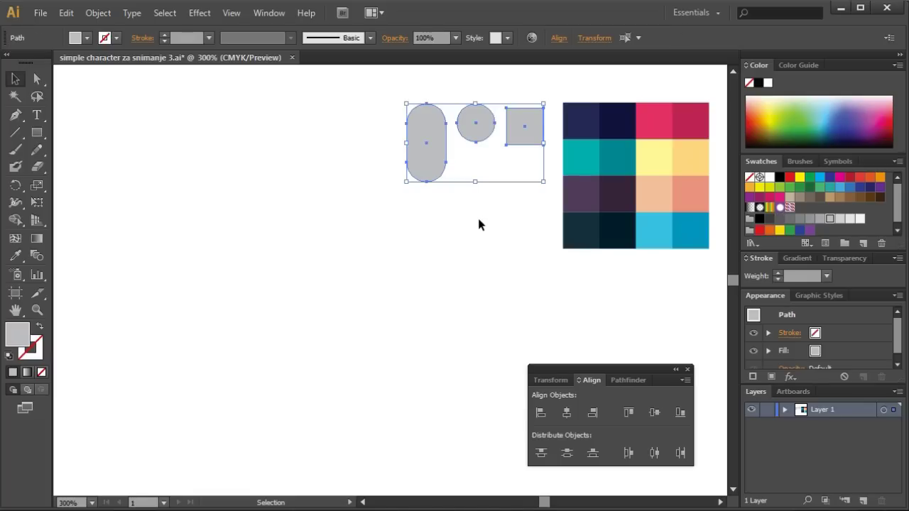
left_click_drag(566, 87, 693, 257)
left_click(695, 259)
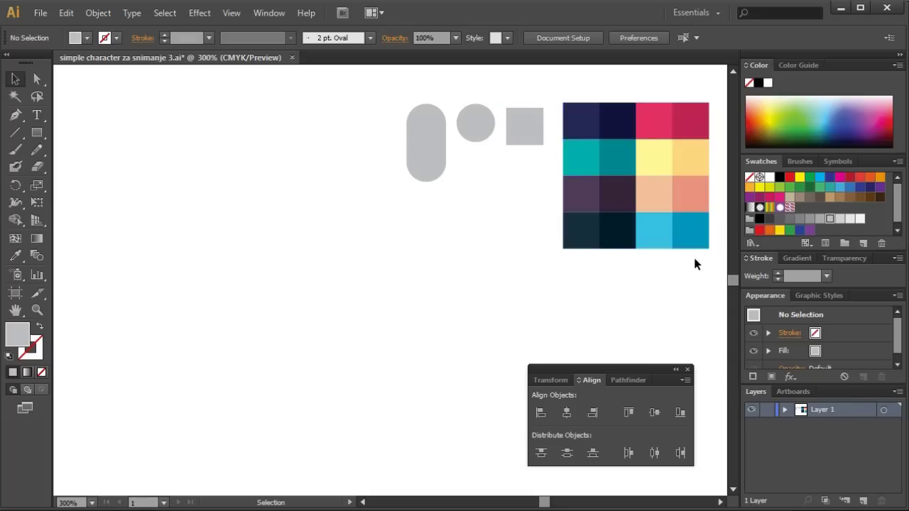
left_click(428, 171)
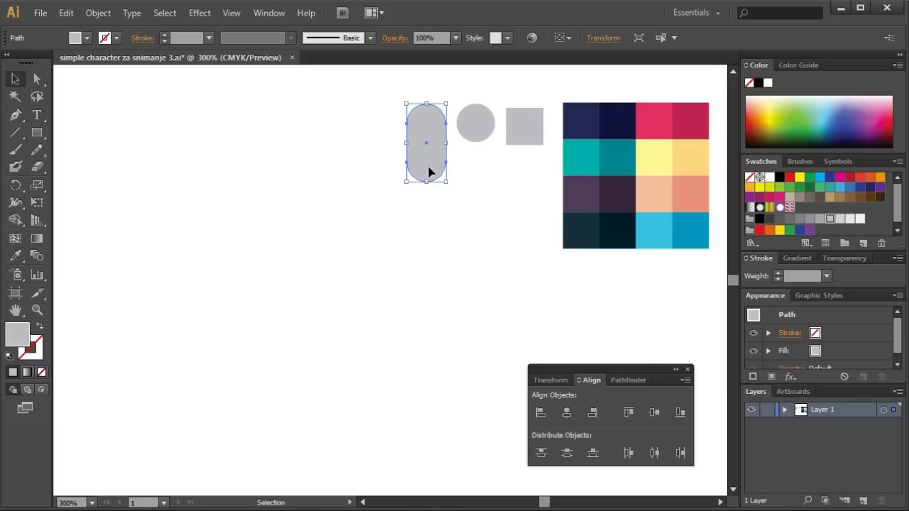
key("a")
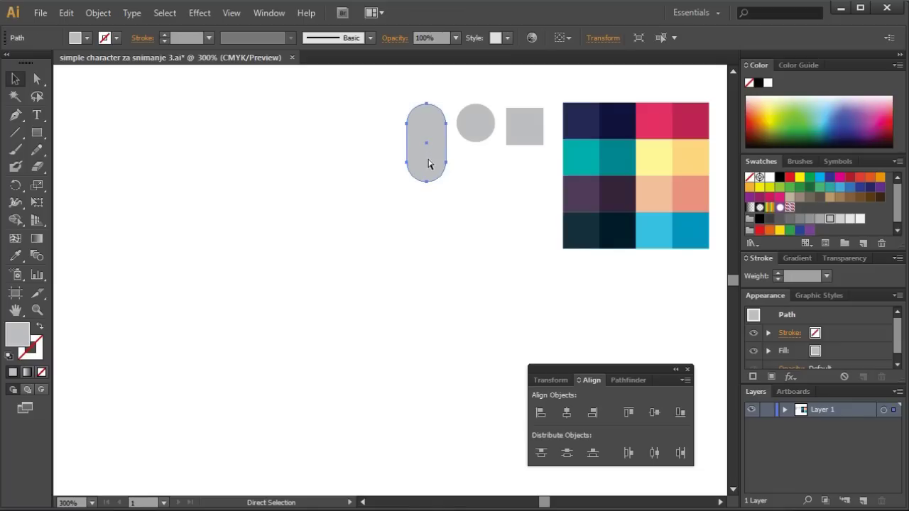
key("ctrl+c")
key("ctrl+v")
key("v")
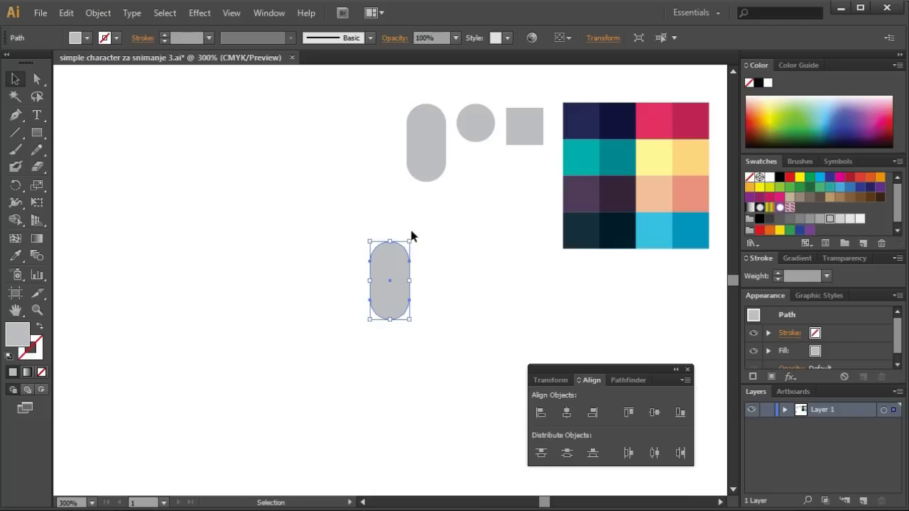
left_click_drag(409, 241, 258, 210)
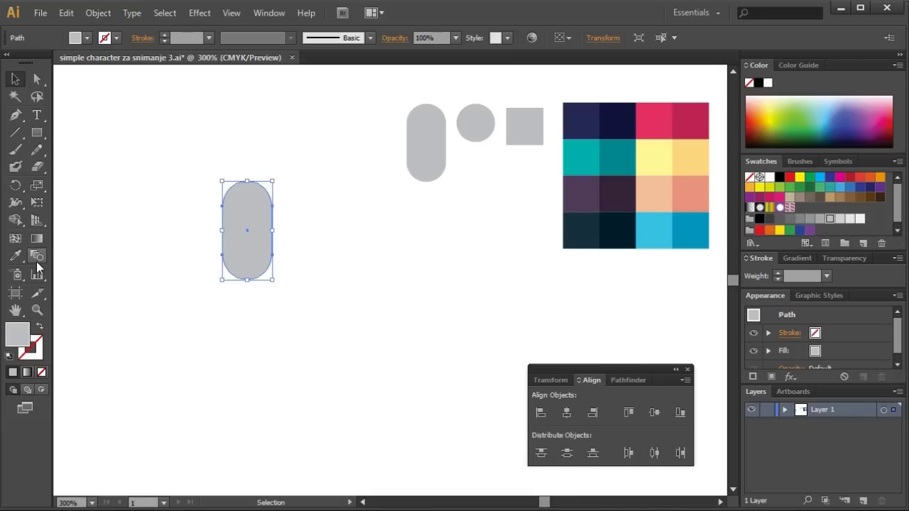
Step: Fill the enlarged pill with the peach swatch colour and deselect it
left_click(17, 256)
left_click(652, 204)
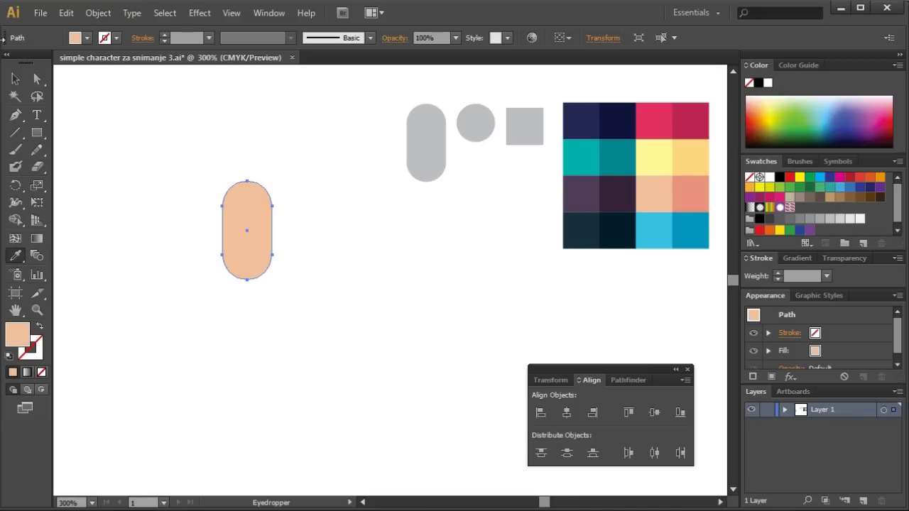
left_click(15, 79)
left_click(105, 94)
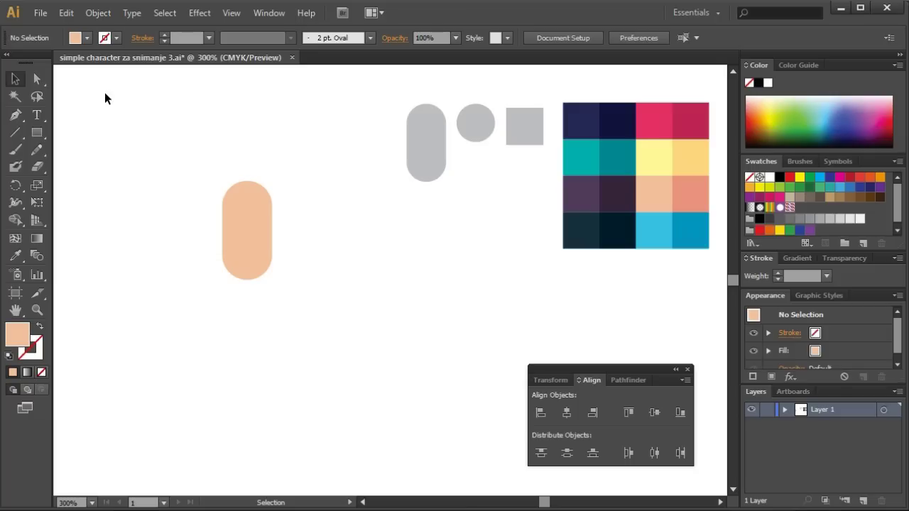
Step: Duplicate the grey circle, enlarge it over the pill's top, and send it behind the pill
left_click(459, 126)
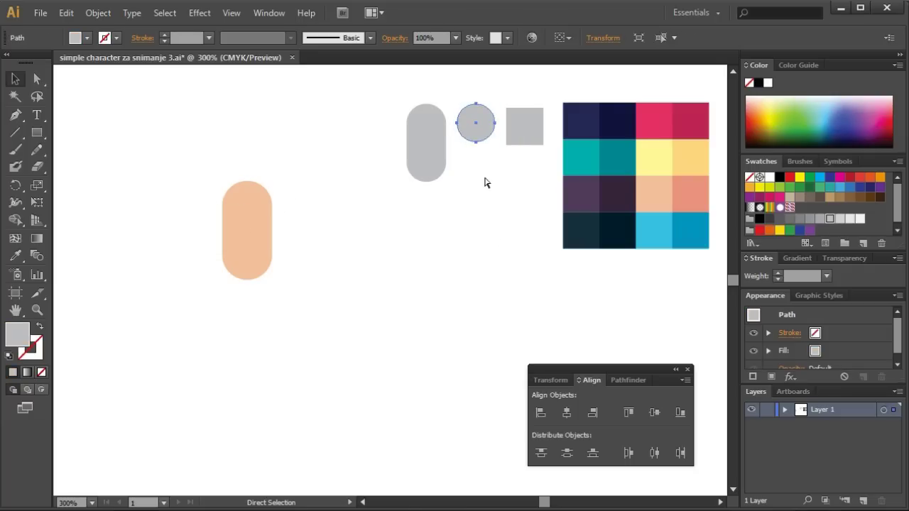
key("ctrl+c")
key("ctrl+v")
left_click_drag(410, 259, 270, 200)
right_click(270, 198)
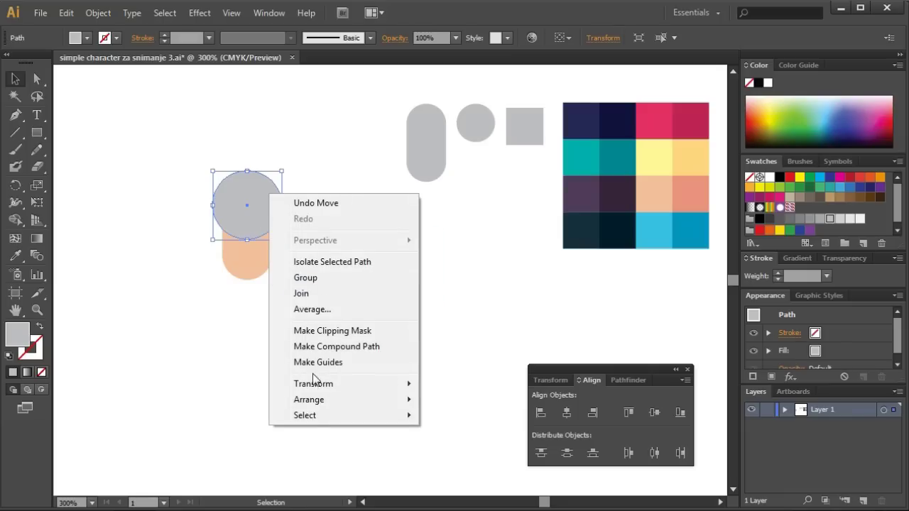
mouse_move(334, 399)
left_click(471, 448)
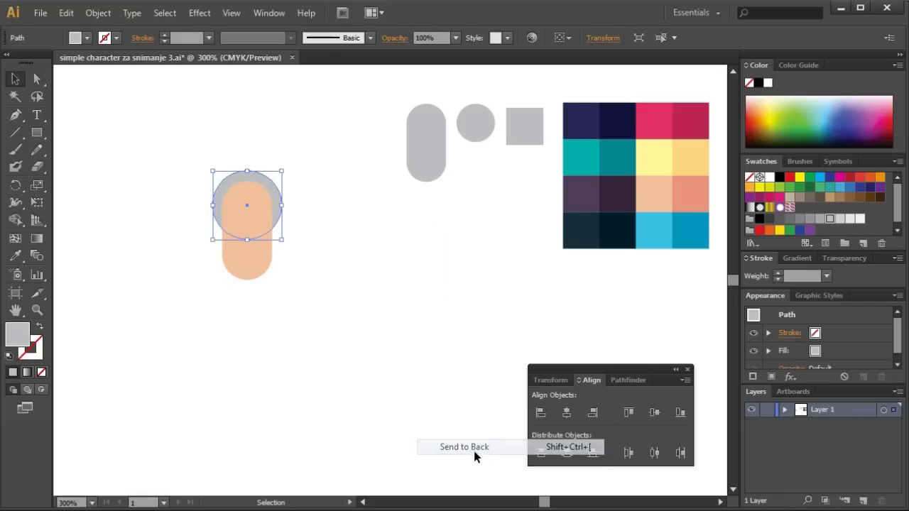
Step: Fill the circle with the dark navy swatch and enlarge it slightly around its centre
left_click(16, 256)
left_click(626, 233)
key("v")
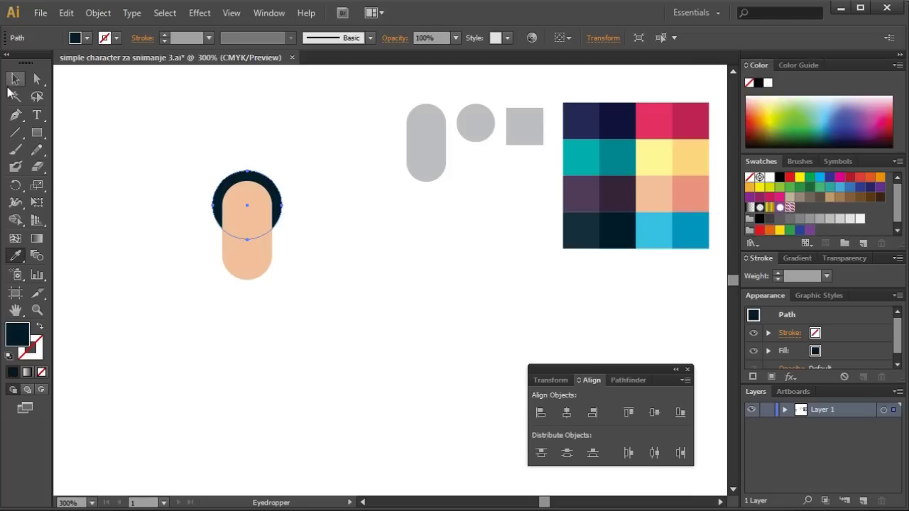
left_click(115, 101)
left_click(275, 189)
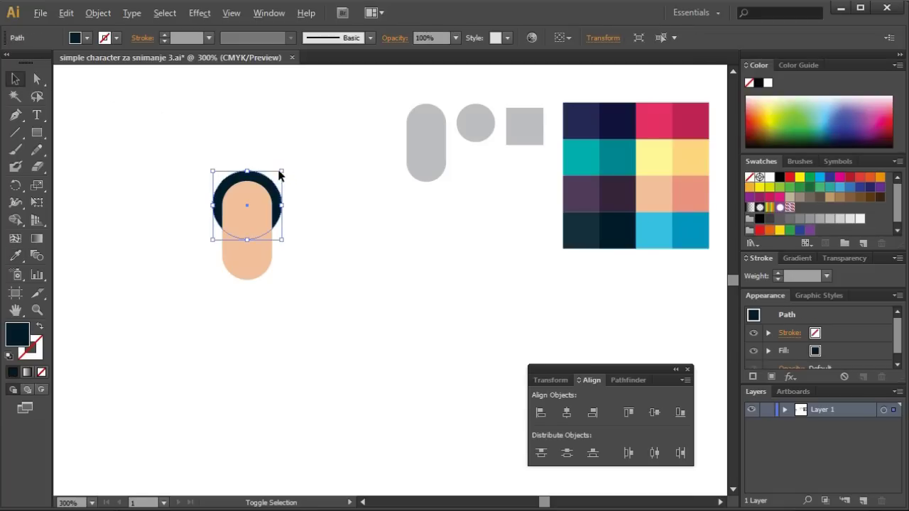
left_click_drag(282, 171, 285, 168)
left_click(349, 214)
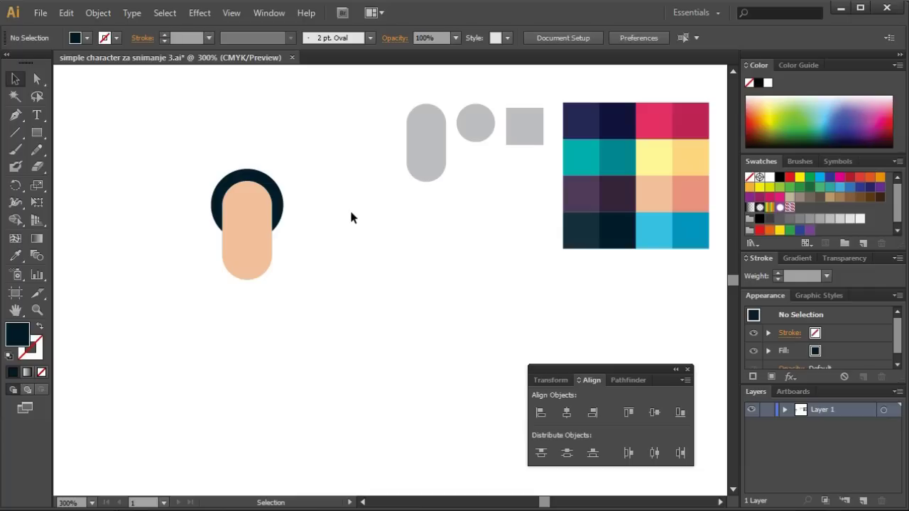
Step: Duplicate the grey circle onto the top of the head, bring it in front, and fill it navy
key("a")
left_click(486, 136)
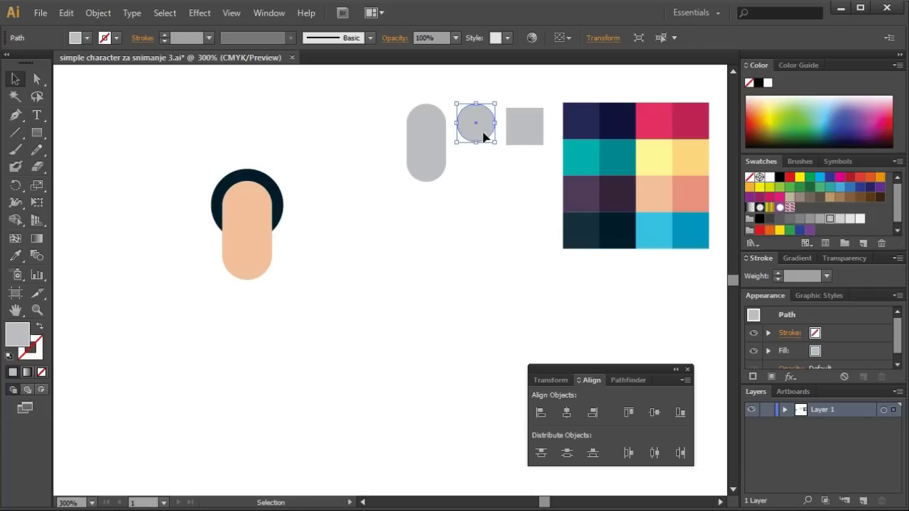
key("v")
left_click_drag(482, 135, 471, 188)
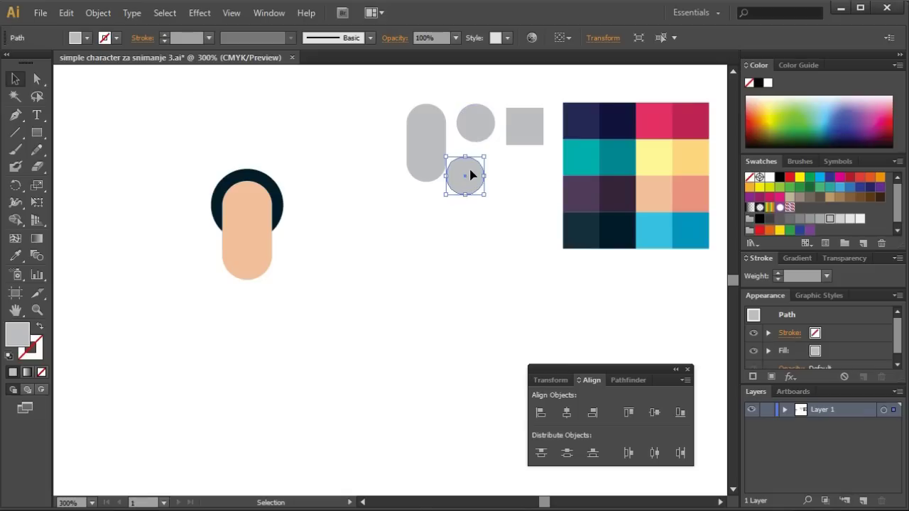
left_click_drag(470, 174, 264, 183)
right_click(265, 182)
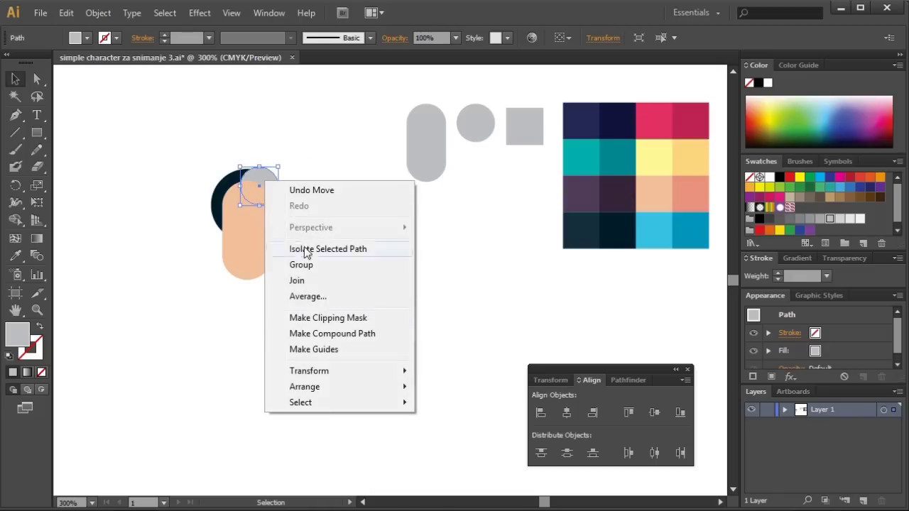
mouse_move(320, 386)
left_click(443, 386)
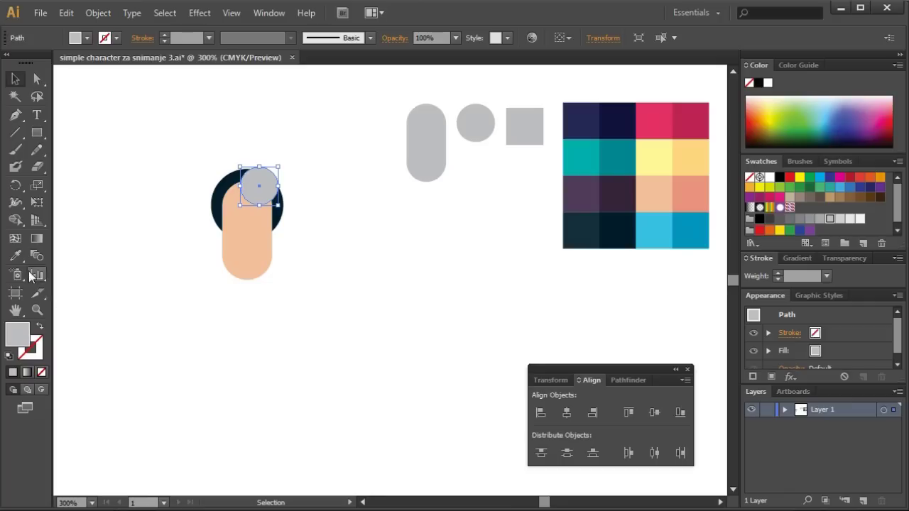
left_click(15, 256)
left_click(623, 226)
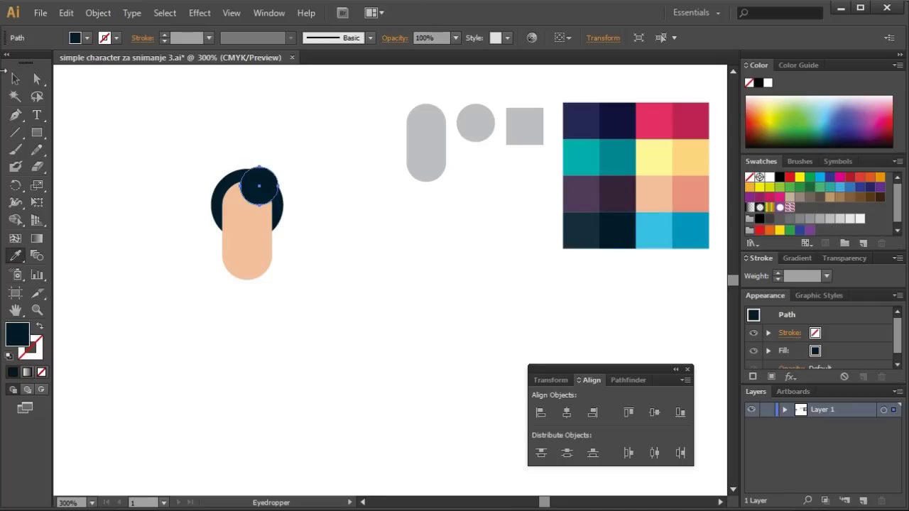
left_click(15, 79)
left_click(320, 129)
Step: Shrink the navy hair circle, narrow it into an ellipse, and nudge it left and up
left_click(259, 183)
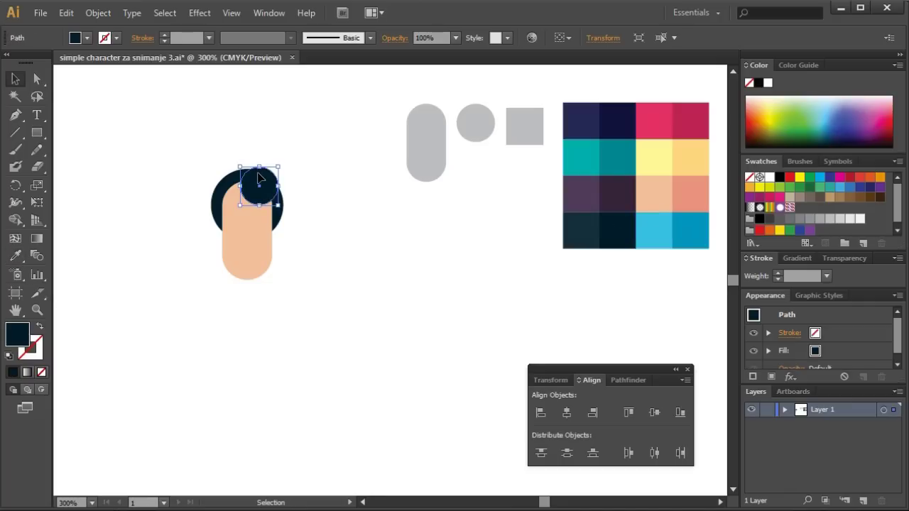
left_click_drag(278, 204, 271, 198)
key("Left")
key("Left")
key("Left")
key("Left")
key("Left")
key("Left")
key("Left")
key("Left")
left_click(335, 182)
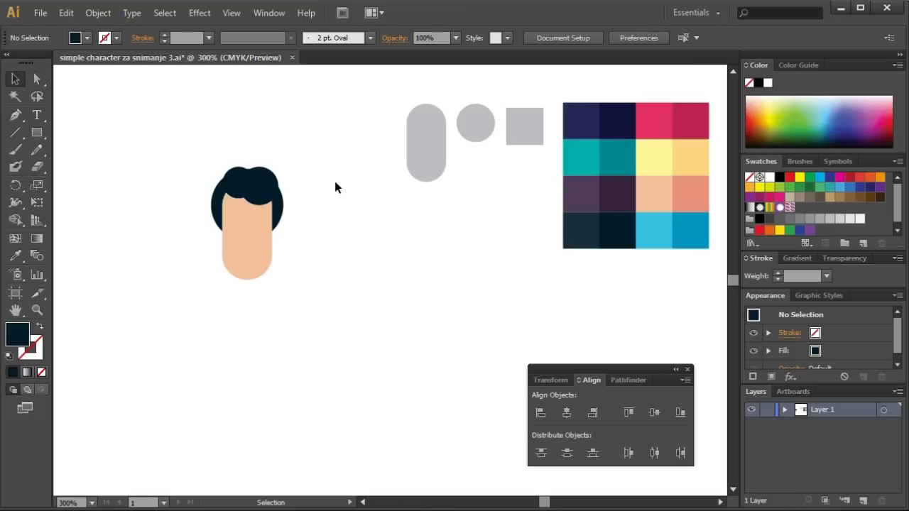
left_click(228, 181)
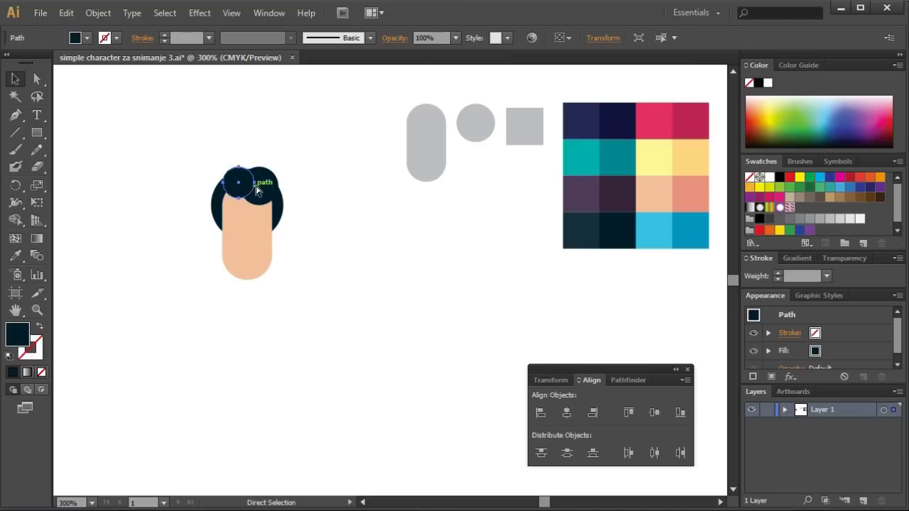
left_click_drag(222, 168, 241, 179)
left_click(298, 173)
left_click(252, 169)
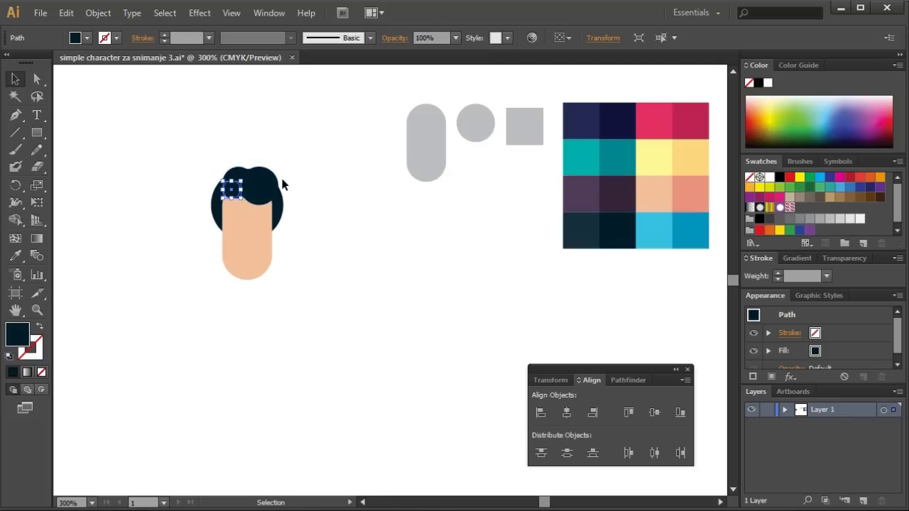
key("Left")
key("Left")
key("Up")
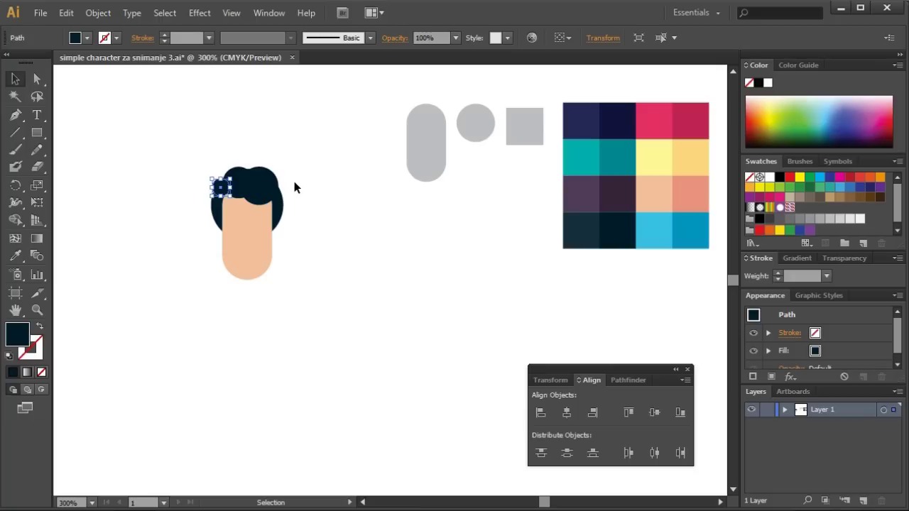
left_click(312, 186)
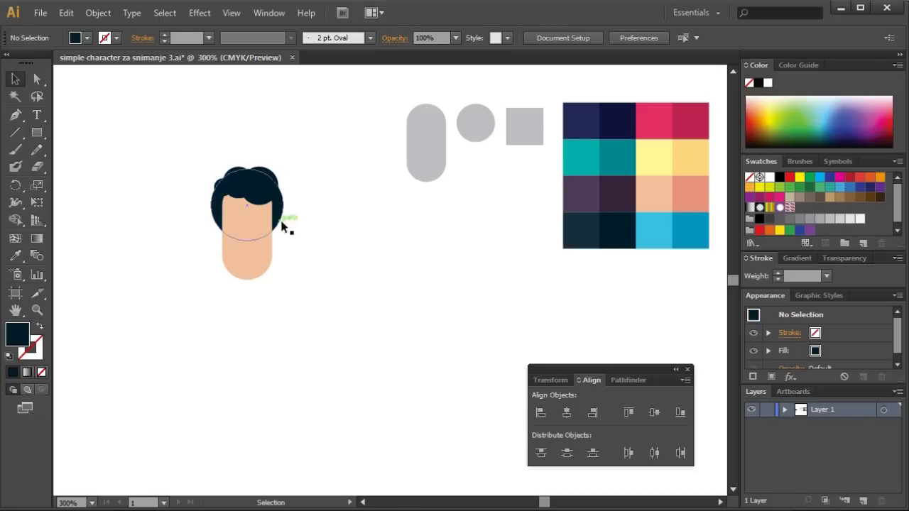
Step: Reposition the small hair circle, nudge it right and down, and add another small circle
left_click(223, 186)
left_click_drag(224, 187, 251, 195)
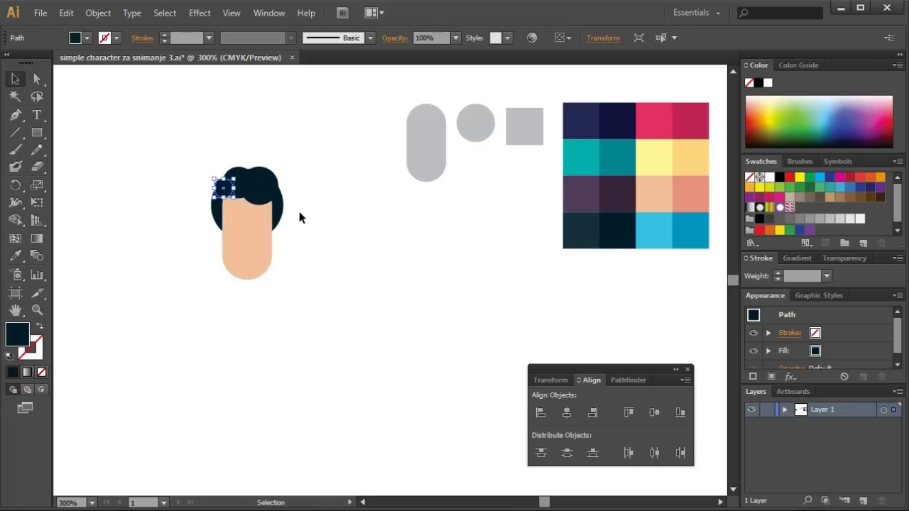
key("ctrl+d")
key("ctrl+d")
key("Right")
key("Right")
key("Right")
key("Right")
key("Right")
key("Right")
key("Right")
key("Right")
key("Right")
key("Right")
key("Right")
key("Right")
key("Right")
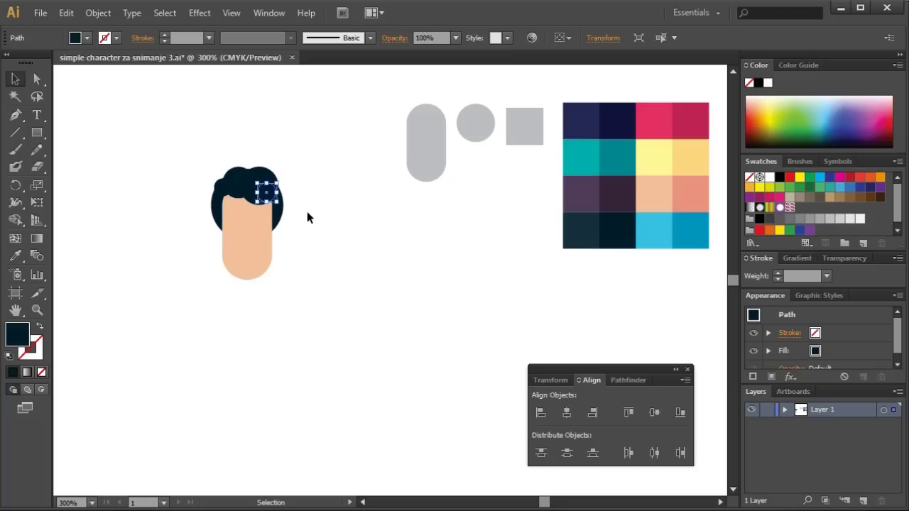
key("Down")
key("Down")
left_click(314, 215)
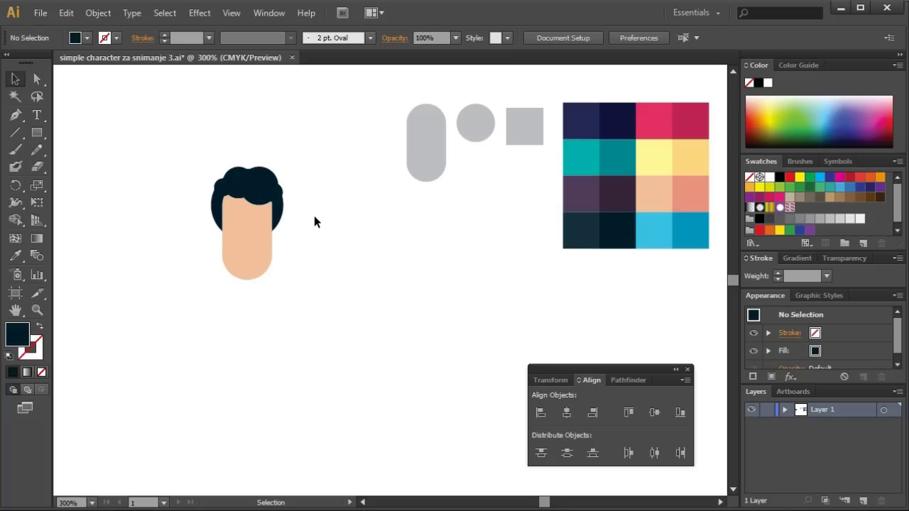
left_click_drag(236, 204, 231, 194)
Step: Make a tiny copy of the grey circle and fill it dark navy
left_click(374, 240)
left_click(465, 125)
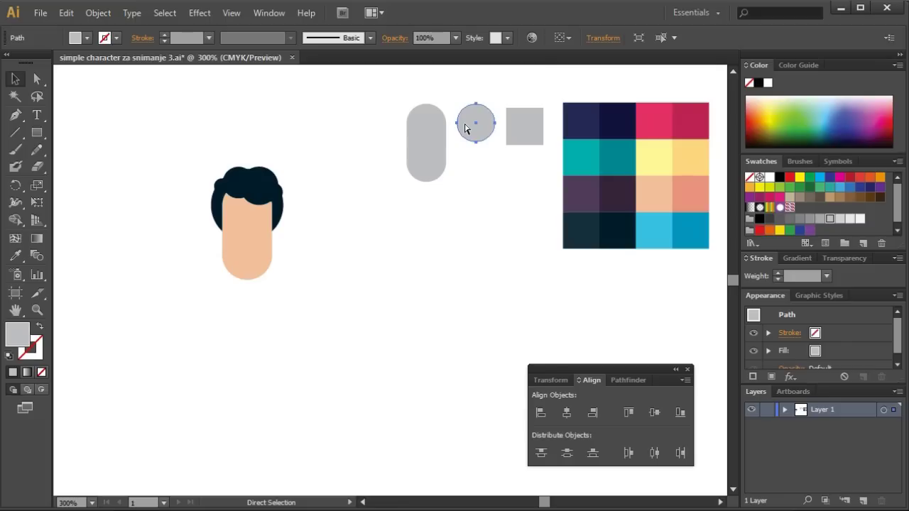
left_click_drag(466, 128, 358, 271)
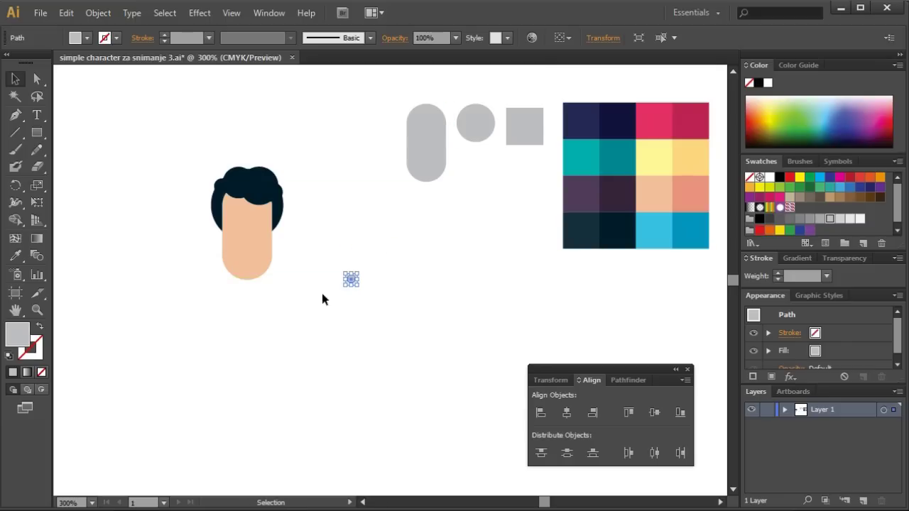
left_click(16, 255)
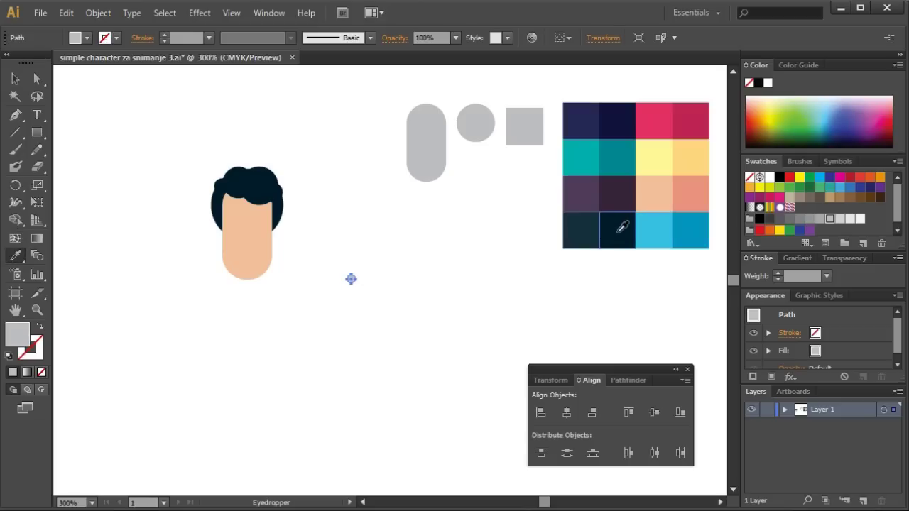
left_click(615, 236)
left_click(15, 80)
left_click(161, 114)
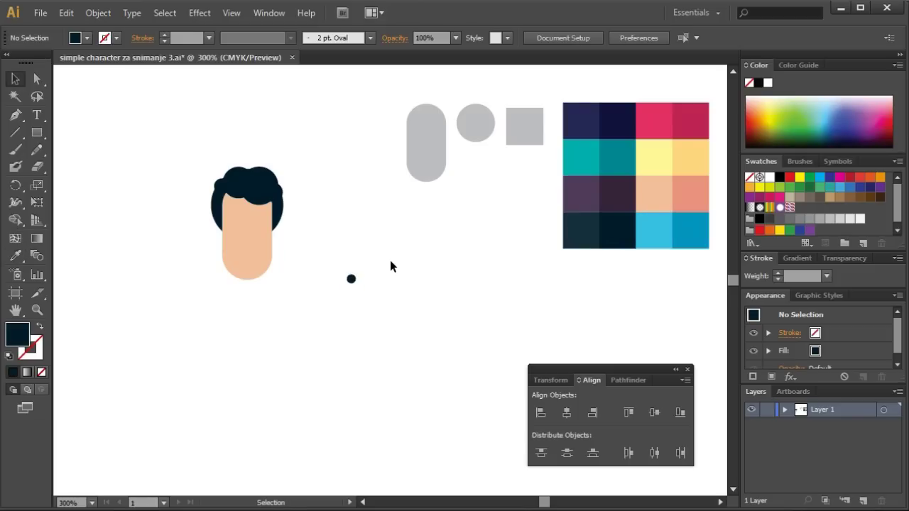
Step: Move the navy dot onto the face and bring it in front of the face
left_click_drag(360, 292, 238, 217)
right_click(238, 216)
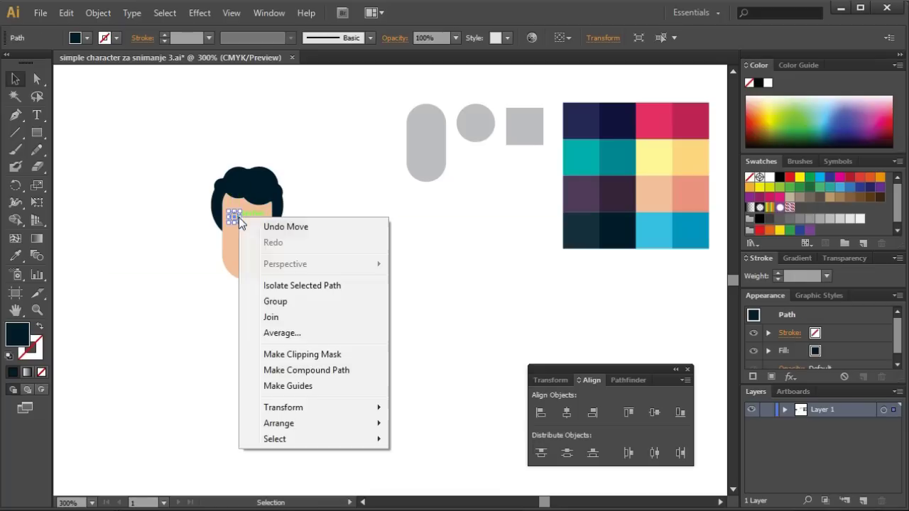
left_click(394, 423)
left_click(414, 327)
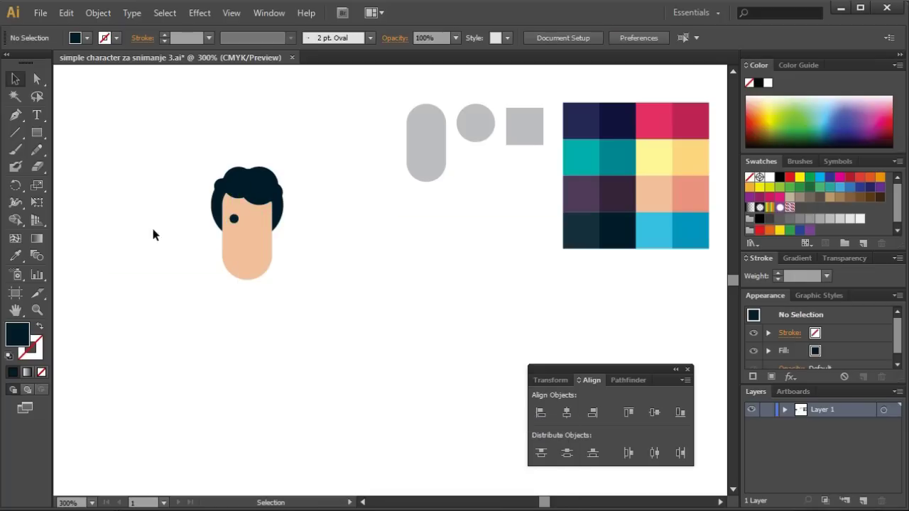
Step: Paste a copy of the eye in place, nudge it right as the second eye, and select both eyes
left_click(233, 219)
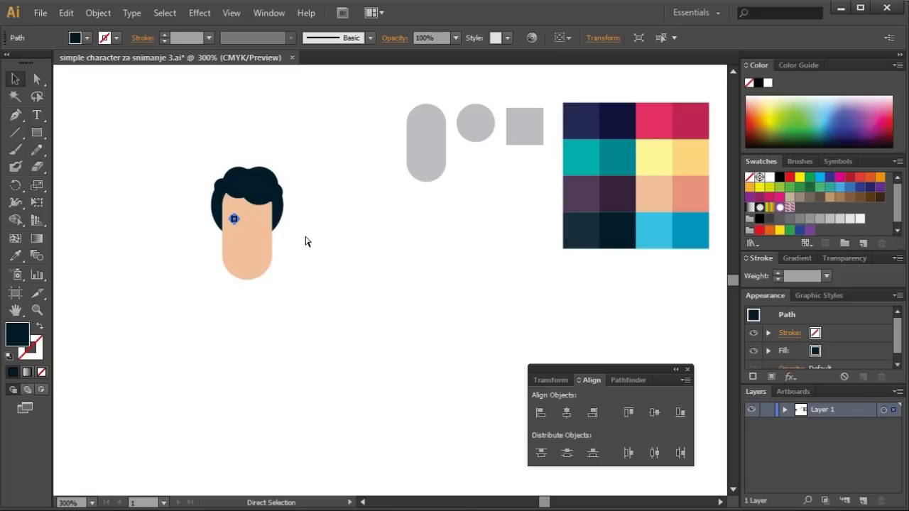
key("ctrl+c")
key("ctrl+f")
key("Right")
key("Right")
key("Right")
key("Right")
key("Right")
key("Right")
key("Right")
key("Right")
key("Right")
key("Right")
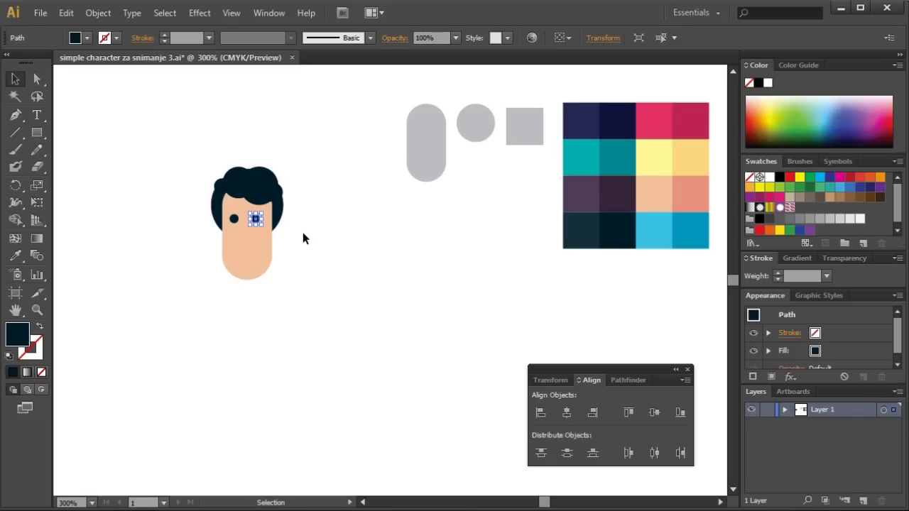
left_click(347, 243)
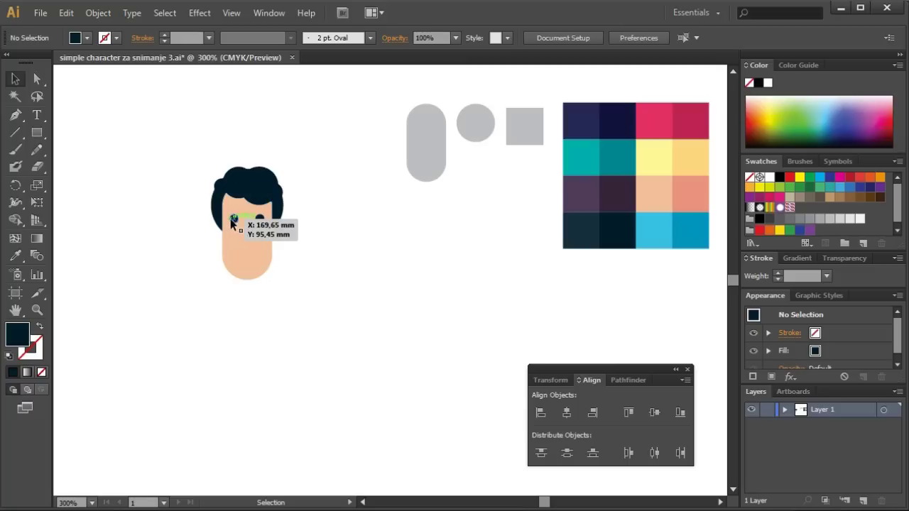
left_click(232, 218)
left_click(259, 218, "shift")
right_click(262, 219)
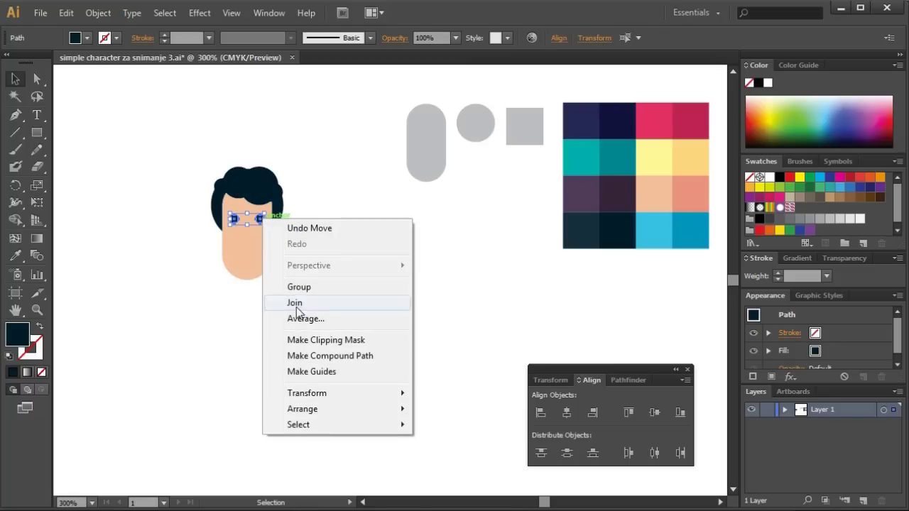
Step: Drop a copy of the grey pill on the canvas and stretch its bottom anchor points
left_click(260, 299)
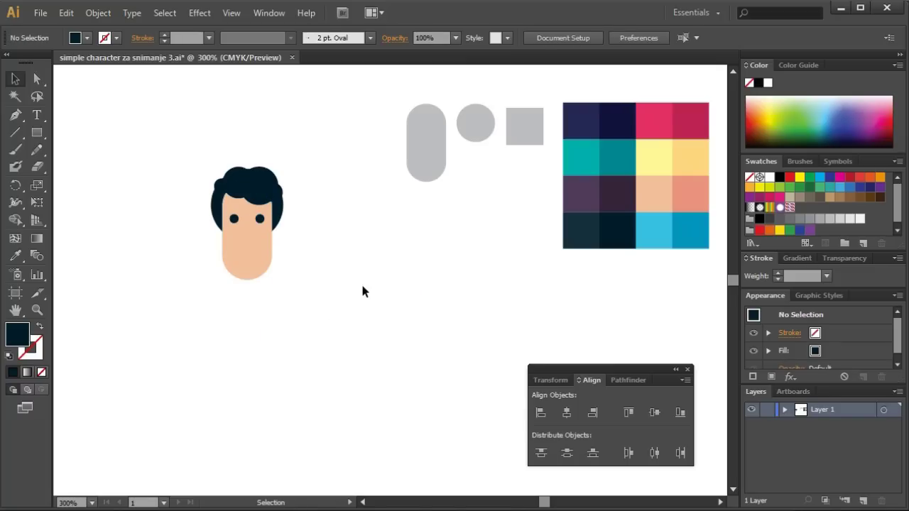
left_click(436, 163)
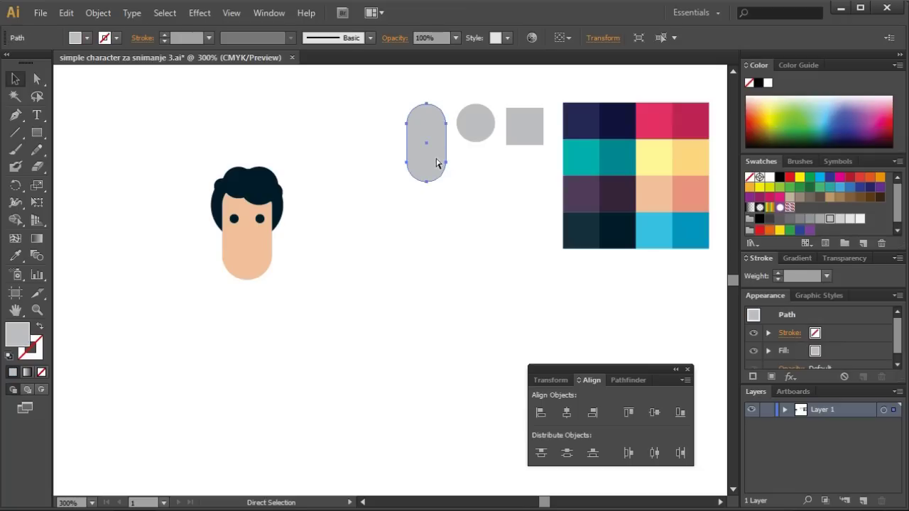
key("v")
left_click_drag(436, 163, 377, 299)
left_click(37, 79)
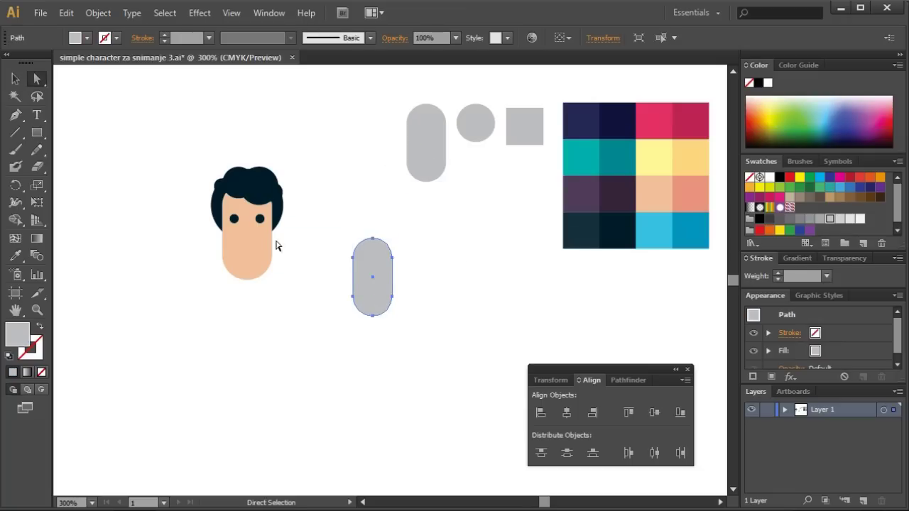
left_click_drag(426, 314, 328, 333)
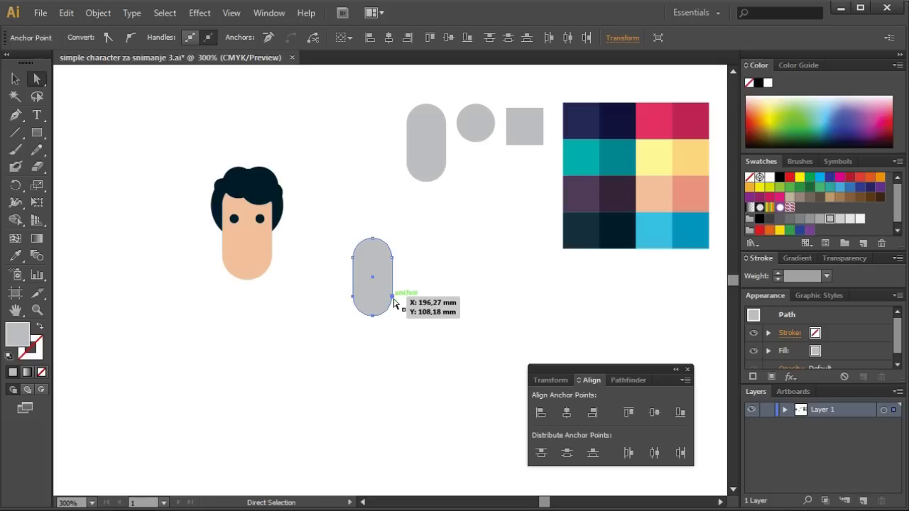
left_click_drag(392, 301, 362, 292)
left_click(16, 79)
left_click(405, 413)
left_click(388, 355)
left_click(372, 312)
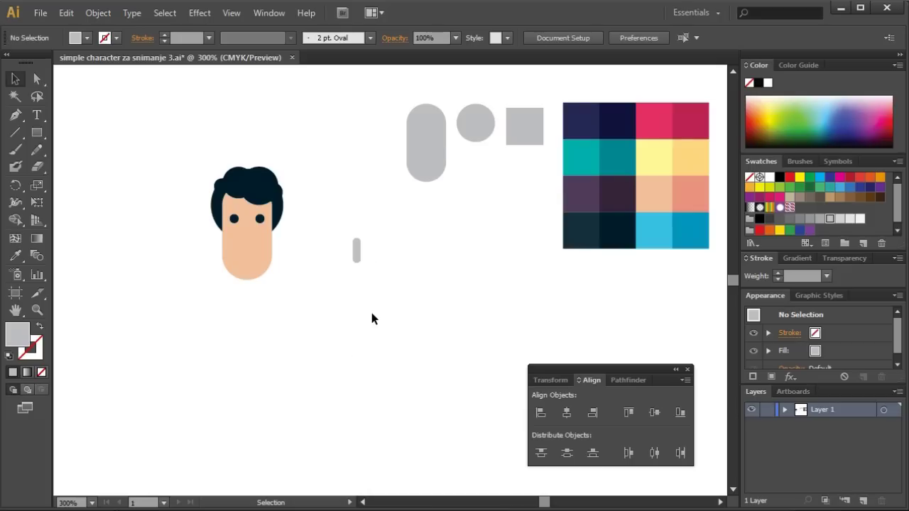
Step: Resize the small pill to about 0.91 × 3.46 mm and place it on the face
left_click(36, 79)
left_click_drag(379, 282, 360, 262)
key("v")
left_click(369, 288)
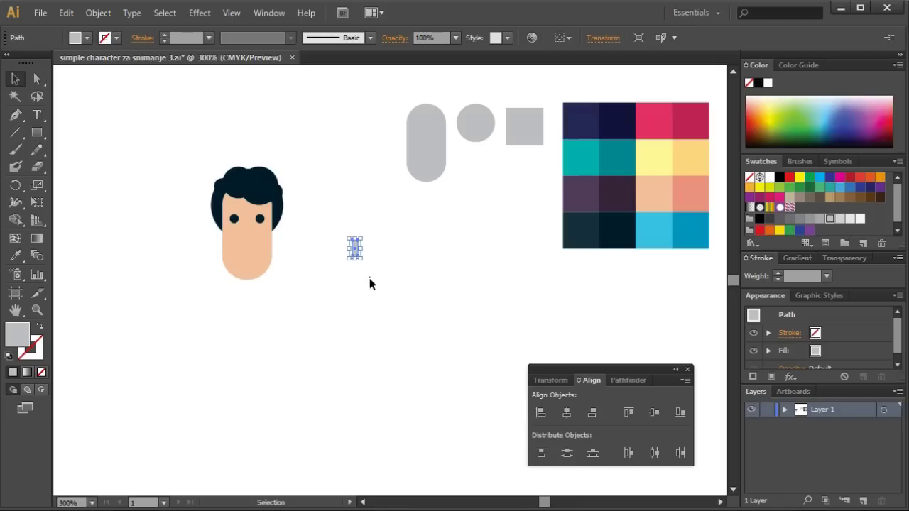
left_click(379, 291)
left_click(356, 254)
left_click_drag(360, 261, 250, 230)
left_click(382, 289)
Step: Bring the nose pill in front of the face and fill it with the salmon swatch
right_click(250, 229)
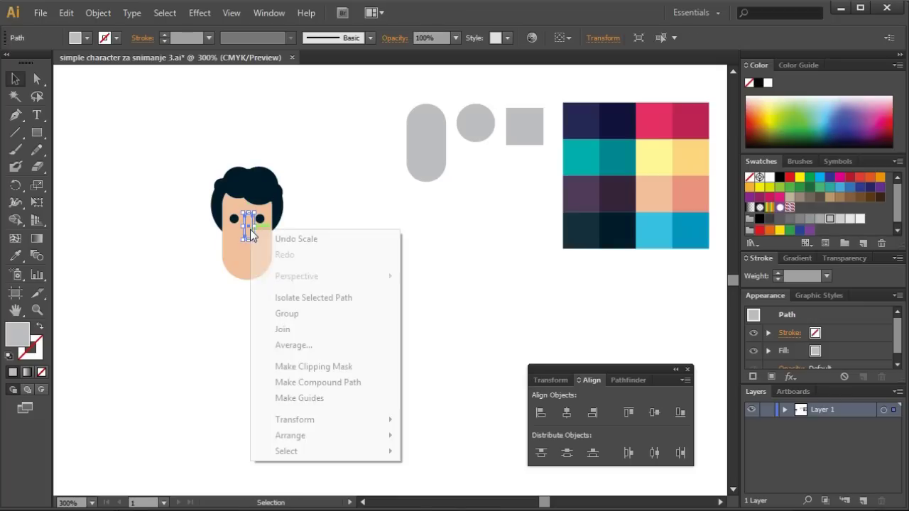
mouse_move(305, 377)
left_click(413, 435)
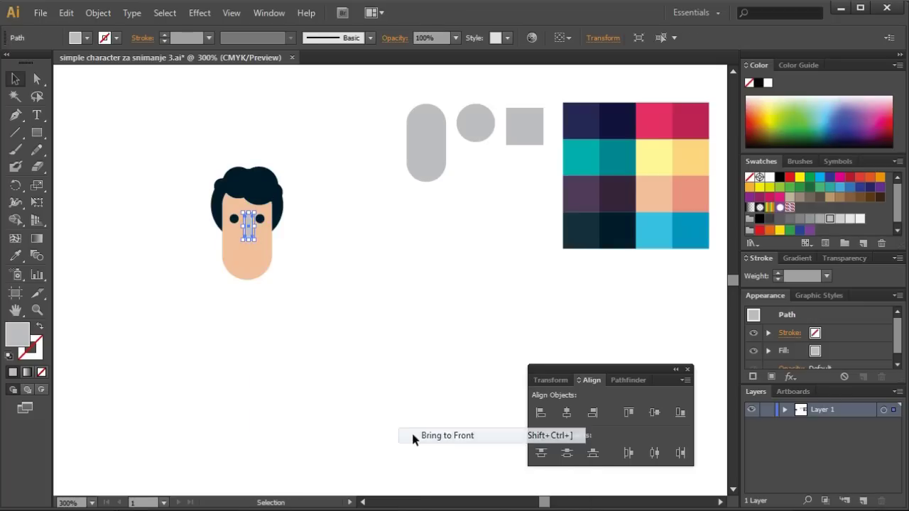
left_click(394, 350)
left_click(249, 224)
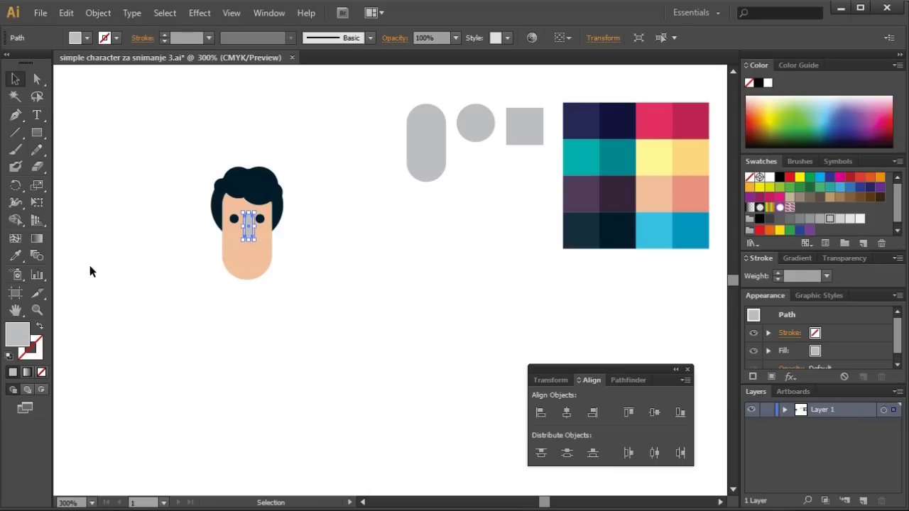
left_click(15, 255)
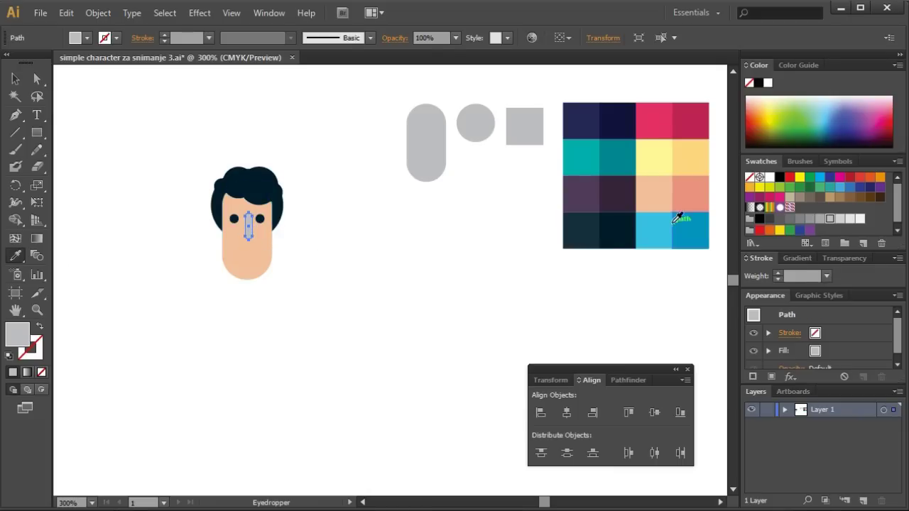
left_click(693, 189)
Step: Horizontally centre-align the face, eyes and nose
key("v")
left_click_drag(164, 128, 315, 301)
left_click(567, 412)
left_click(479, 303)
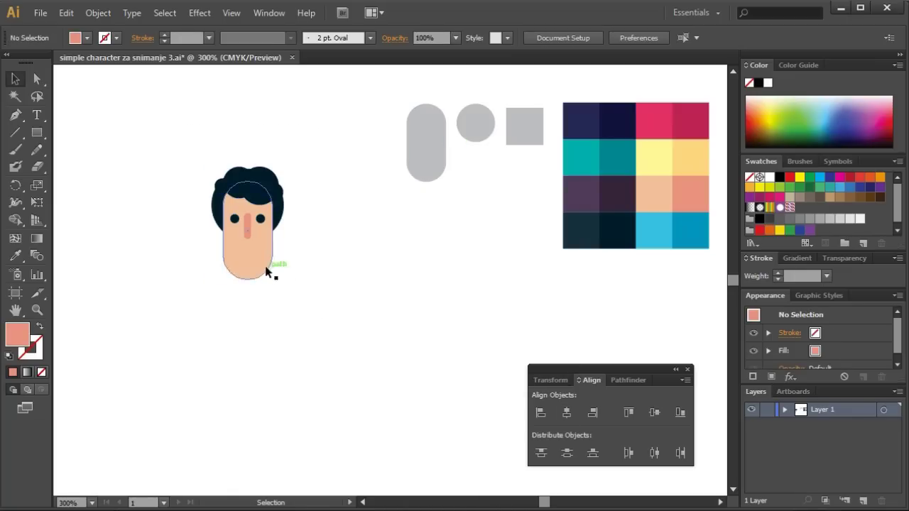
Step: Place a copy of the grey circle, shrunk to about 3.67 mm, below the nose in front of the face
left_click(470, 135)
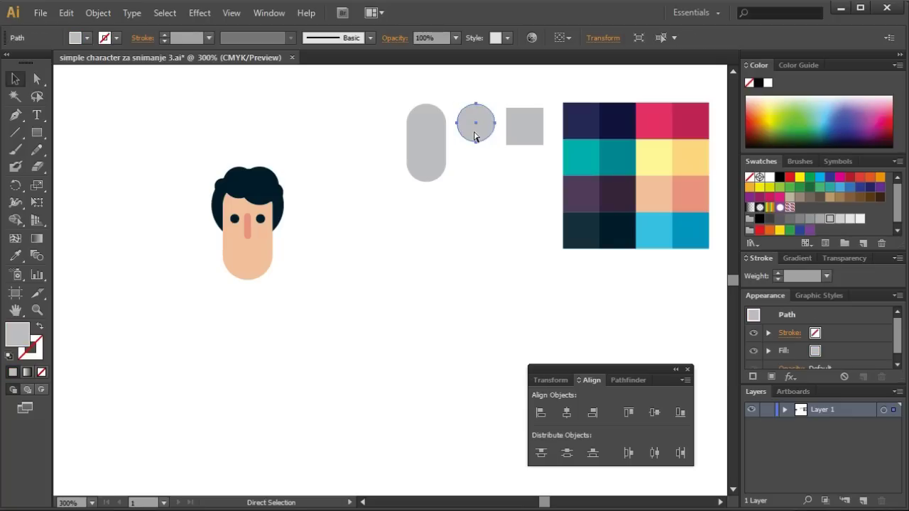
key("v")
left_click_drag(475, 137, 354, 281)
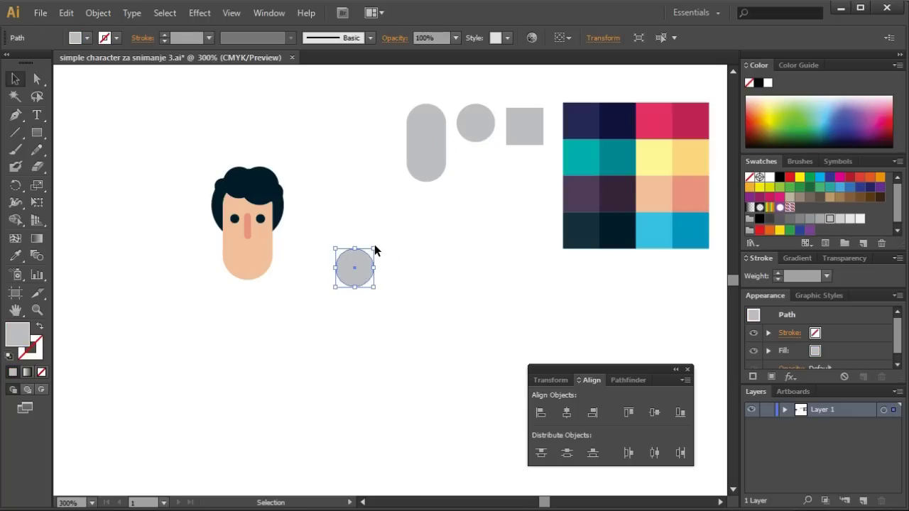
left_click_drag(374, 248, 247, 255)
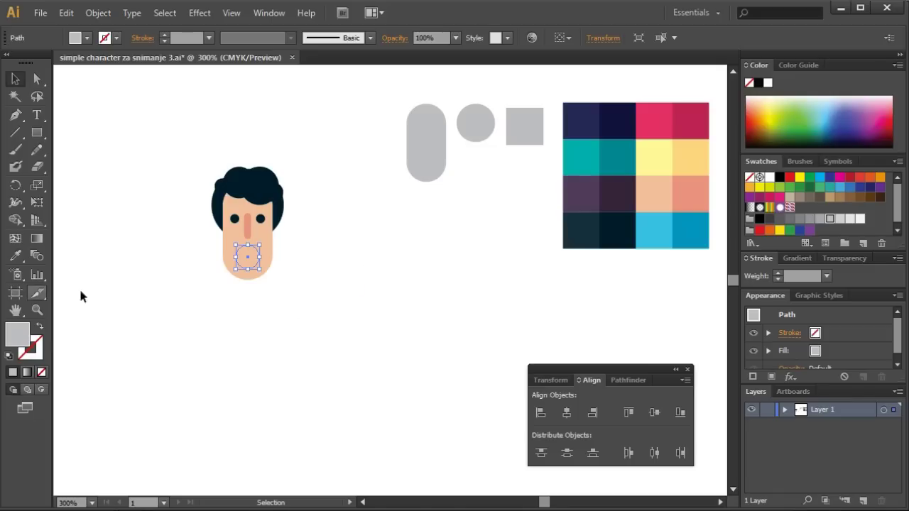
right_click(248, 262)
mouse_move(340, 475)
left_click(419, 468)
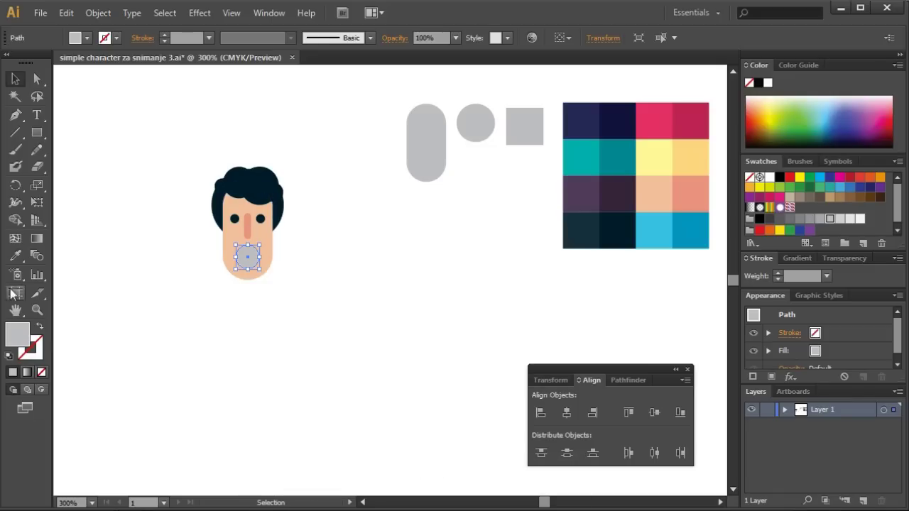
Step: Fill the mouth circle dark navy and drop a copy of the grey square by the face
left_click(15, 256)
left_click(580, 242)
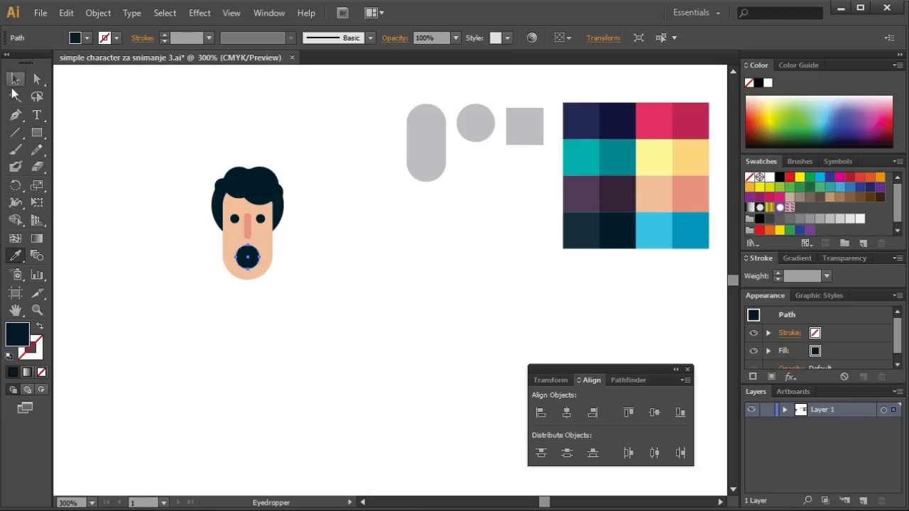
key("v")
left_click(177, 149)
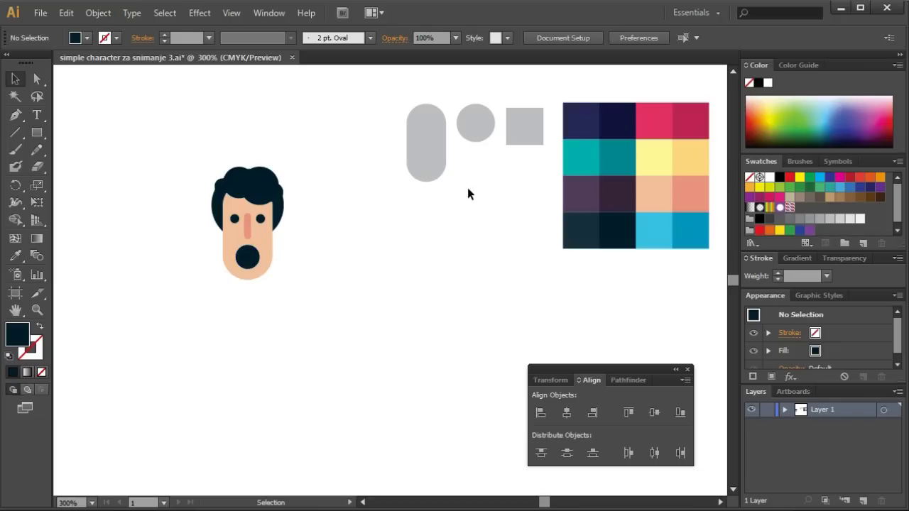
left_click(523, 132)
left_click_drag(523, 132, 259, 223)
Step: Bring the square copy to front, Minus Front it from the navy circle, and resize the resulting mouth
right_click(259, 223)
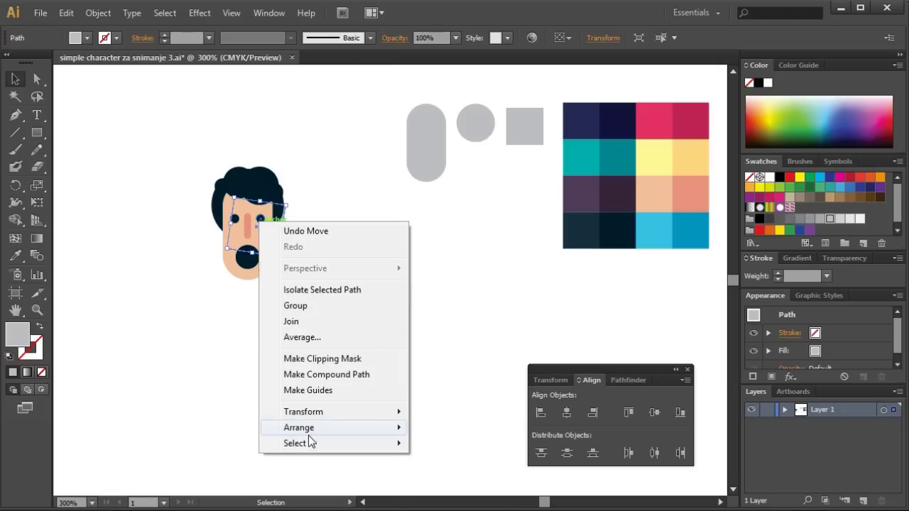
mouse_move(308, 428)
left_click(446, 429)
left_click(254, 267, "shift")
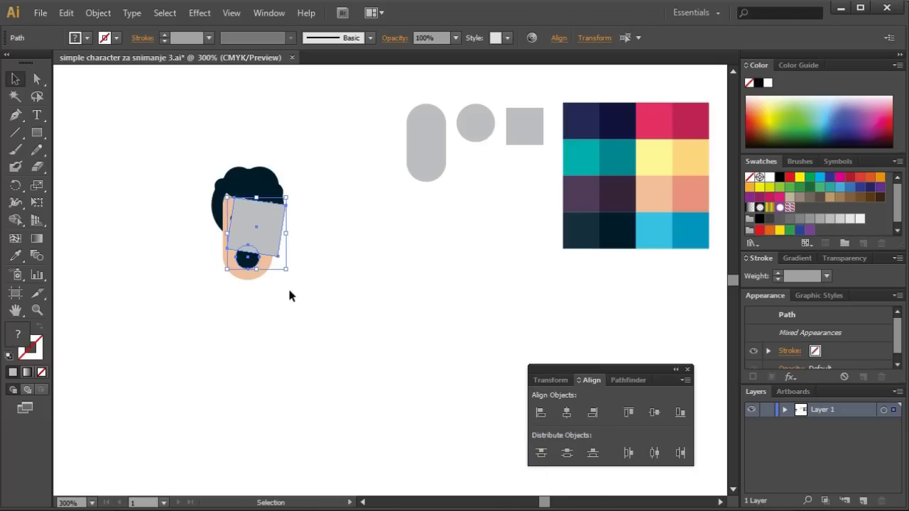
left_click(625, 381)
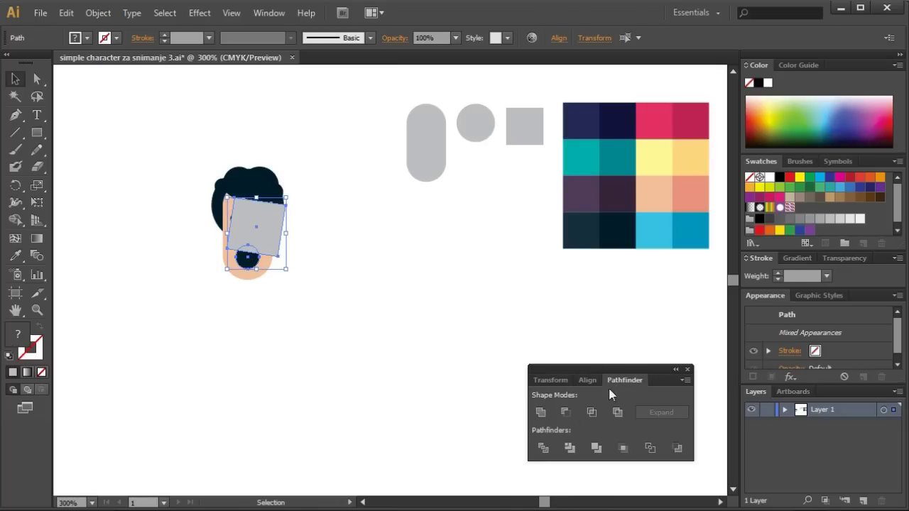
left_click(571, 414)
left_click(365, 357)
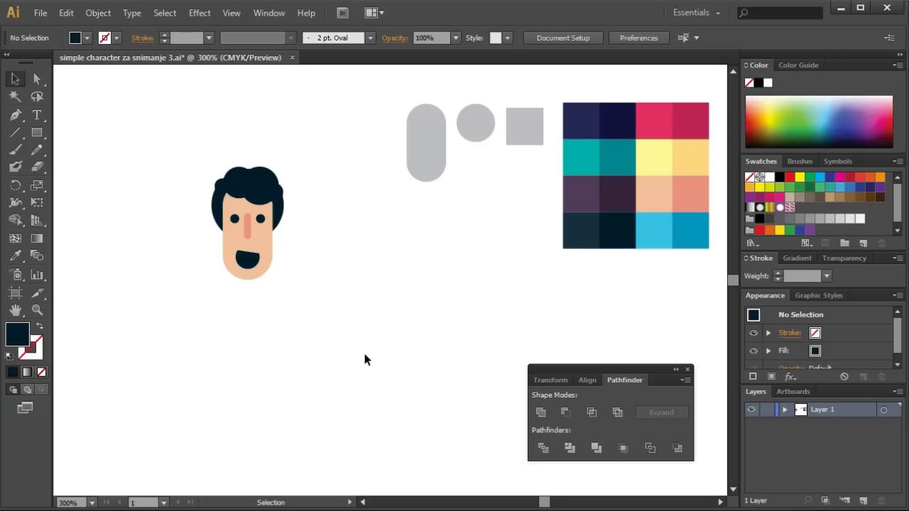
left_click(247, 263)
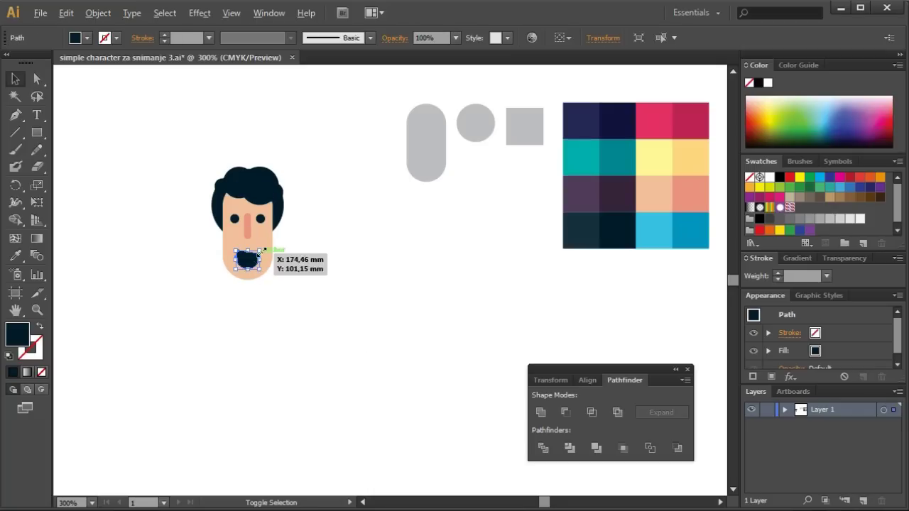
left_click_drag(260, 251, 262, 249)
Step: Ungroup the eyes and nose into separate shapes
left_click(357, 289)
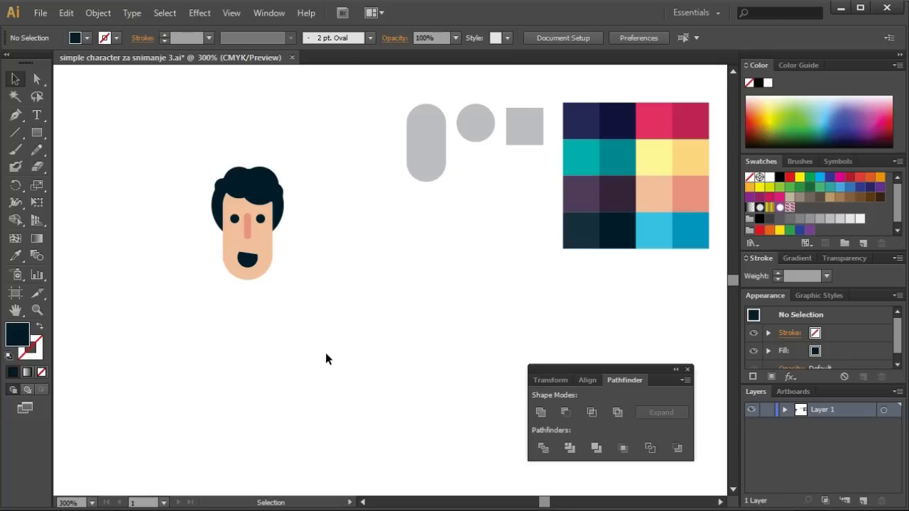
left_click(235, 220)
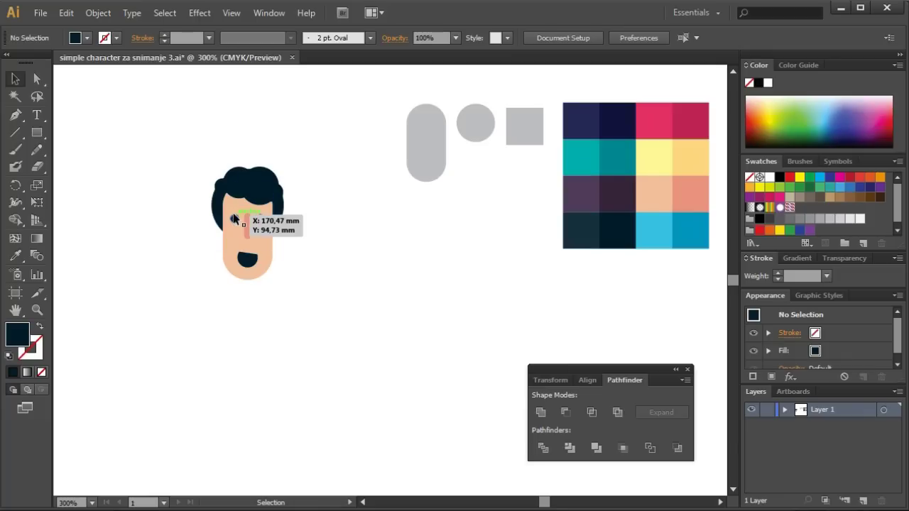
key("ctrl+shift+g")
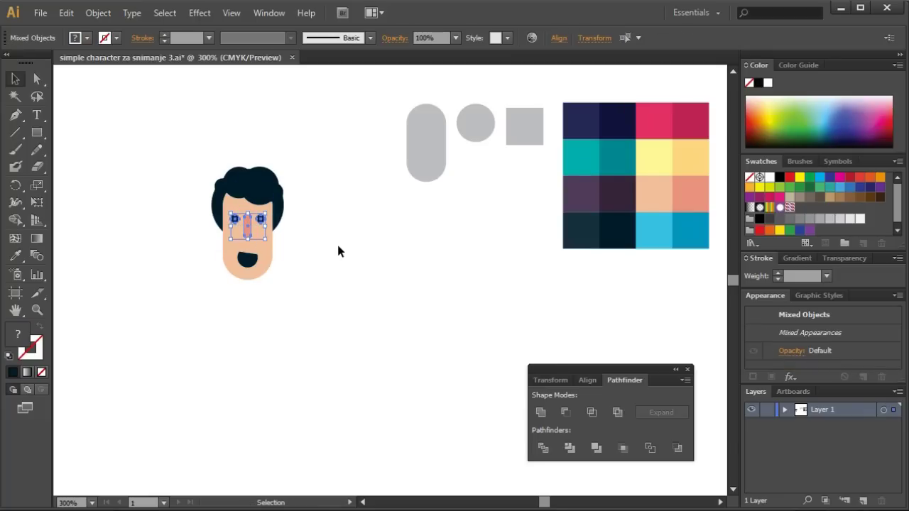
Step: Place a small 3.79 mm grey circle copy in front of the lower mouth, then select both
left_click(338, 248)
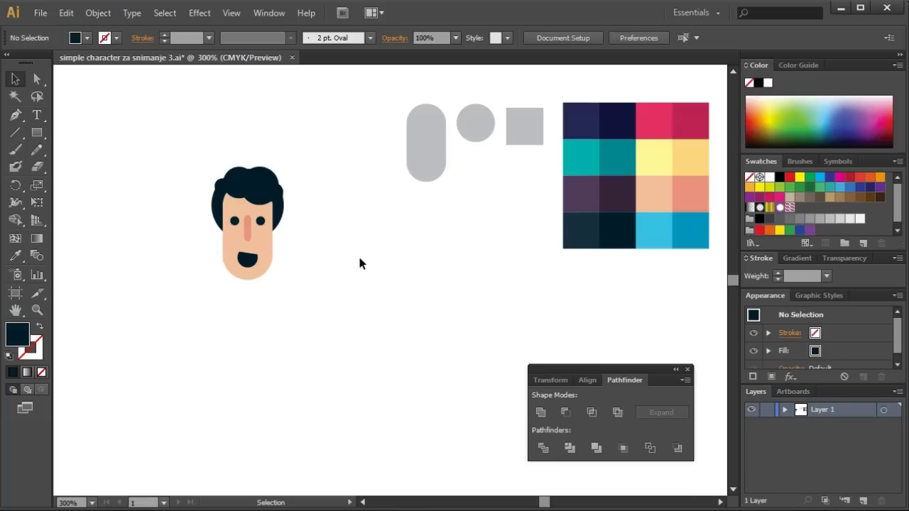
left_click(477, 132)
left_click_drag(477, 137, 345, 291)
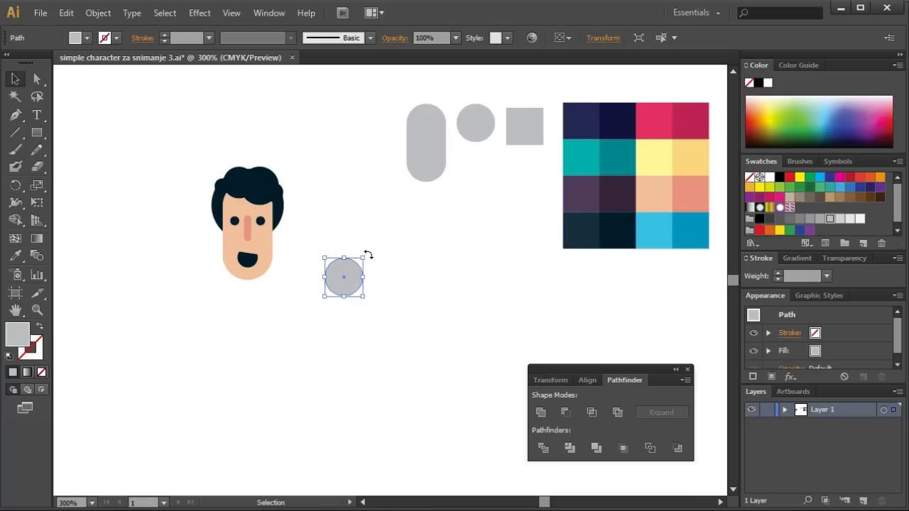
left_click_drag(365, 259, 249, 270)
left_click(346, 300)
right_click(250, 271)
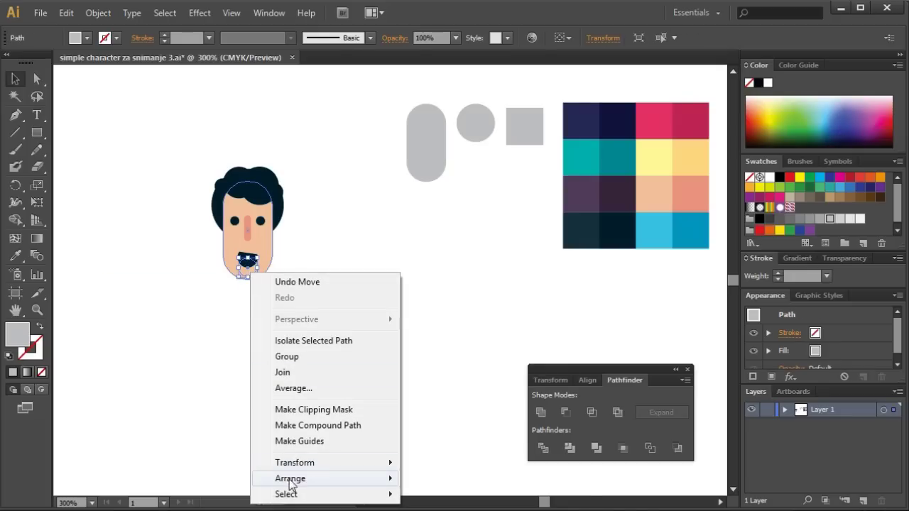
mouse_move(291, 479)
left_click(415, 478)
left_click(342, 289)
left_click_drag(281, 245, 256, 281)
left_click(249, 274, "shift")
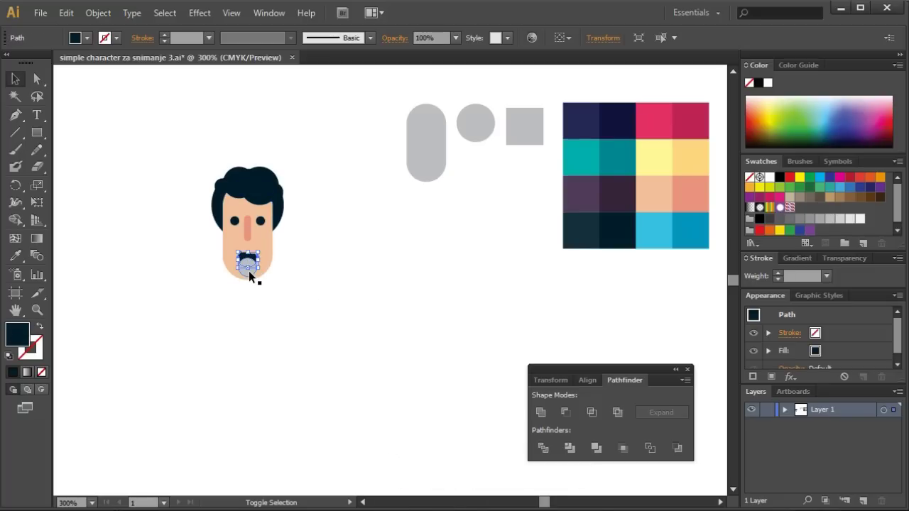
Step: Divide the mouth with the grey circle using Pathfinder and ungroup the pieces
left_click(587, 380)
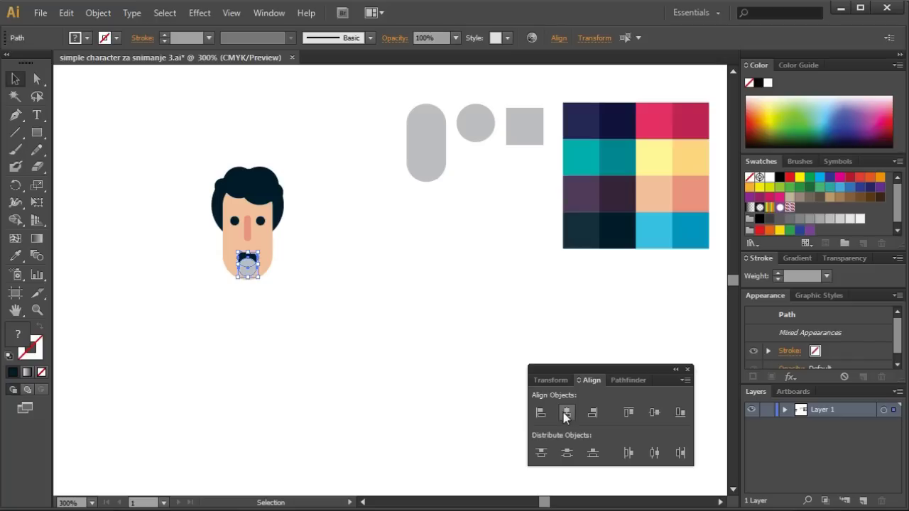
left_click(627, 381)
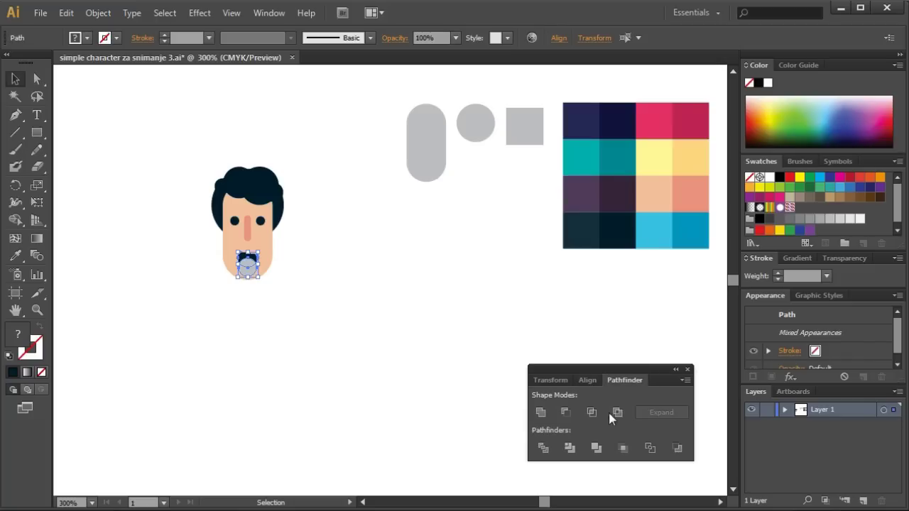
left_click(542, 448)
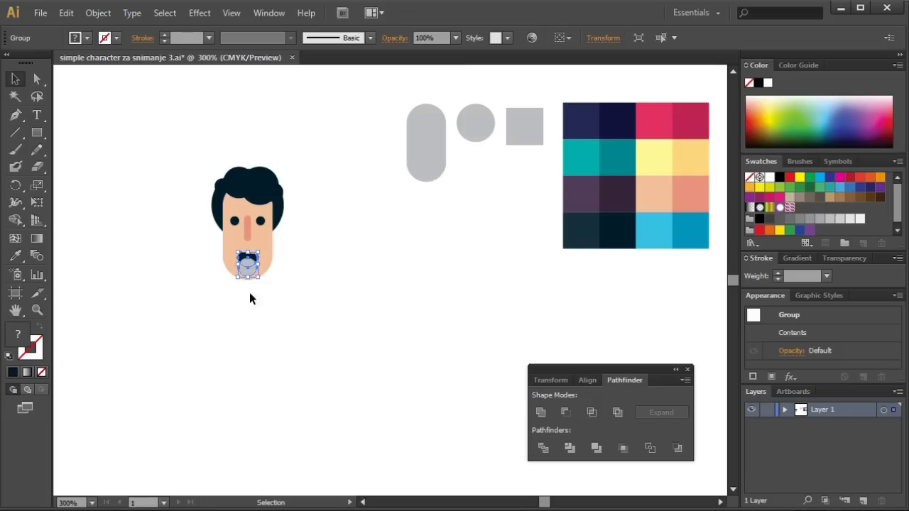
right_click(246, 269)
left_click(290, 352)
left_click(286, 345)
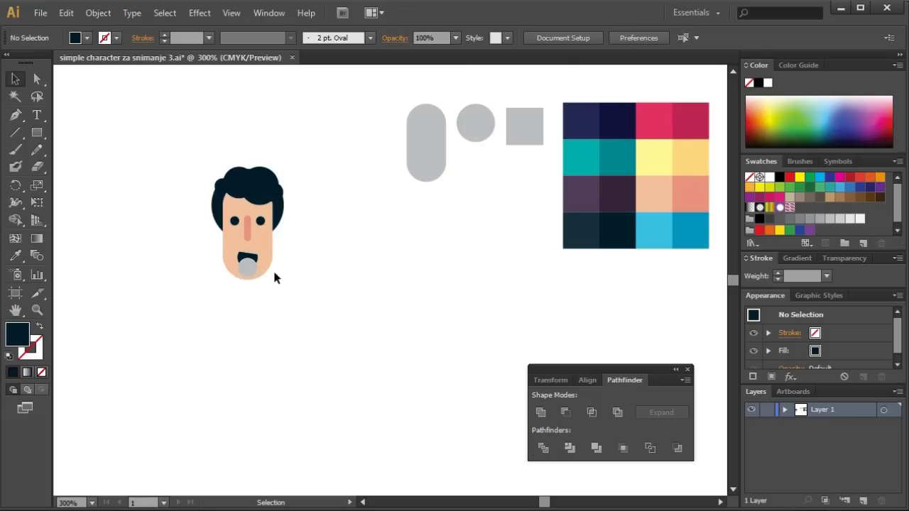
Step: Colour the tongue piece coral-pink from the palette with the Eyedropper
left_click(258, 253)
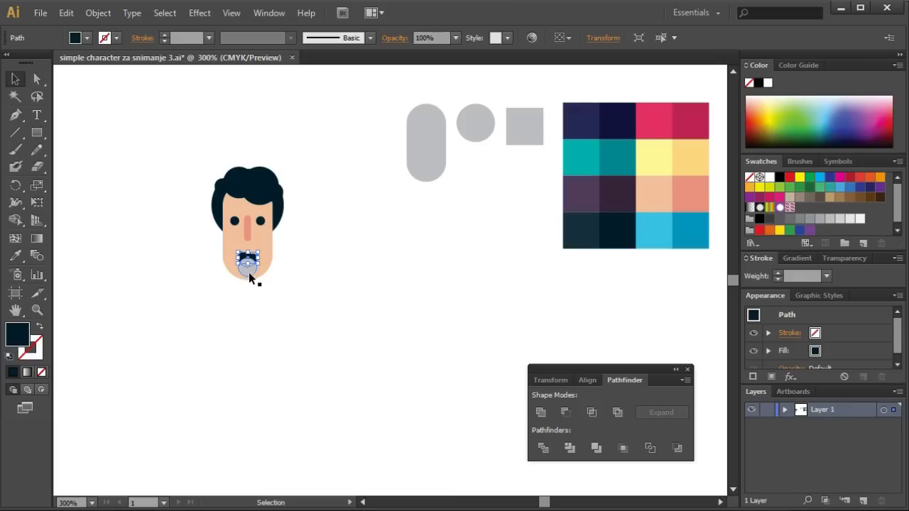
left_click_drag(248, 277, 251, 261)
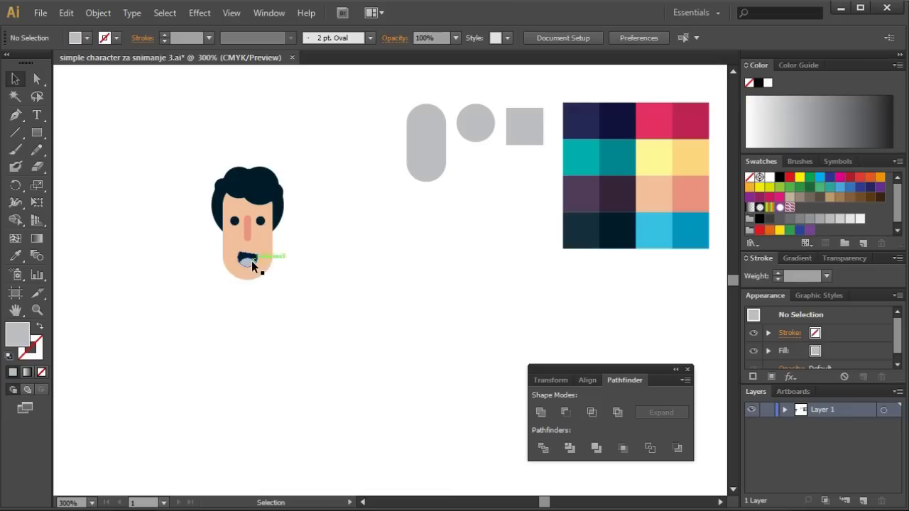
left_click(21, 254)
left_click(661, 115)
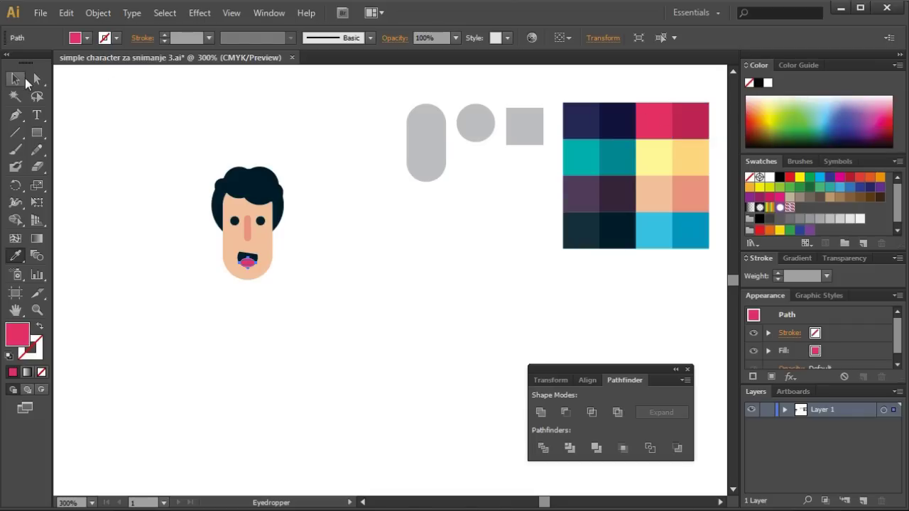
left_click(25, 79)
Step: Enlarge the grouped mouth pieces slightly
left_click(103, 90)
left_click_drag(297, 308, 218, 254)
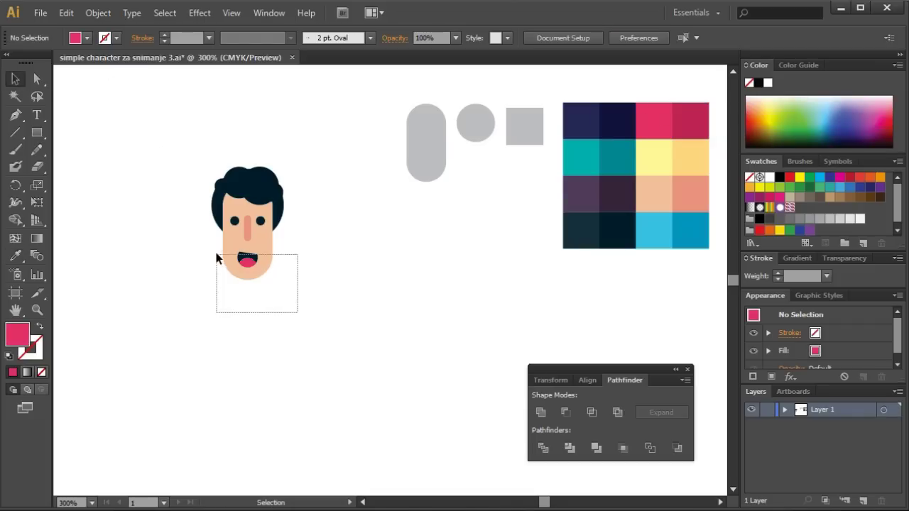
left_click(262, 255)
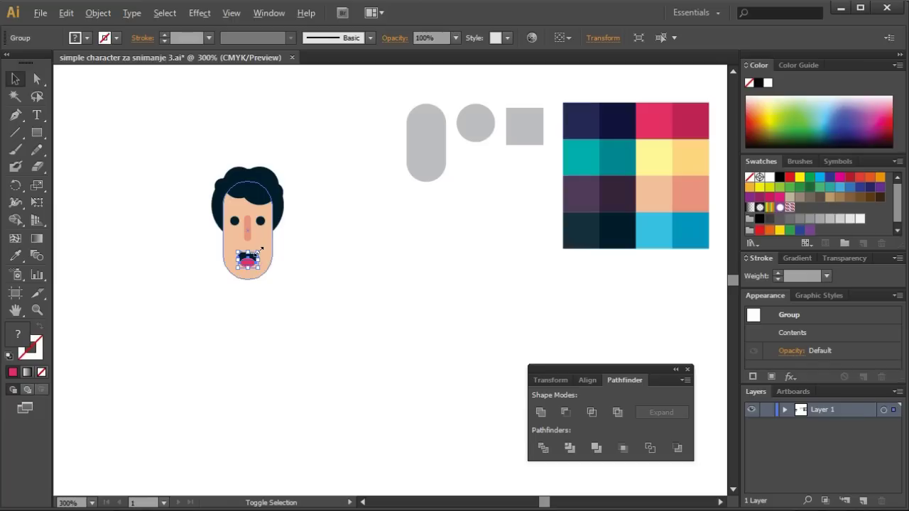
left_click_drag(261, 250, 264, 248)
left_click(331, 287)
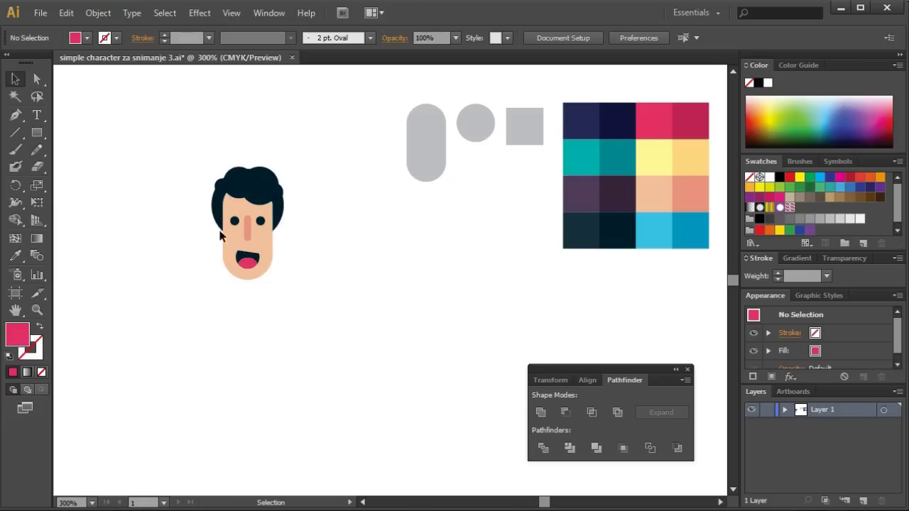
Step: Make a peach circle copy with a smaller salmon circle inside it
left_click(474, 139)
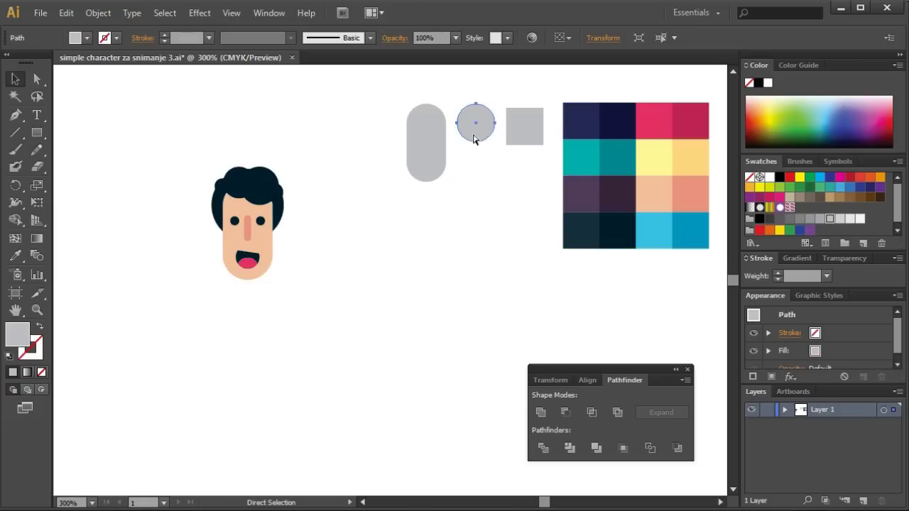
left_click_drag(474, 140, 387, 300)
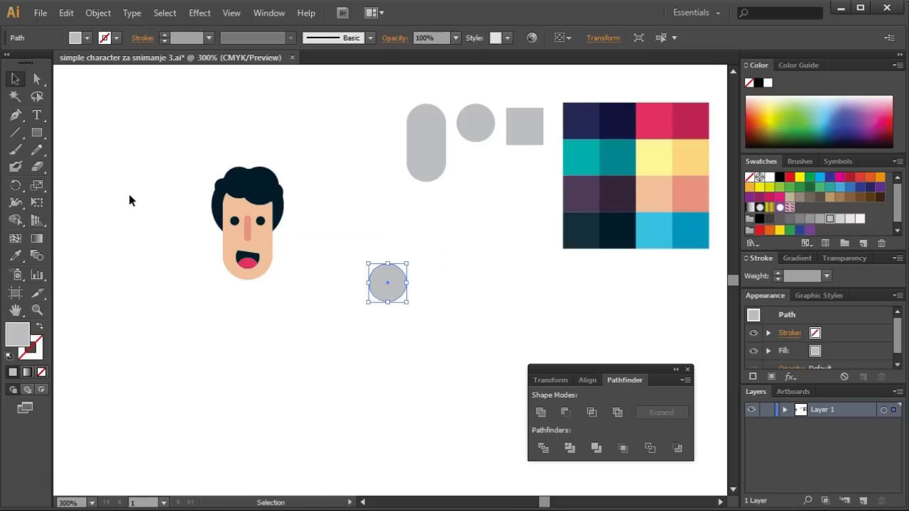
left_click(16, 256)
left_click(652, 193)
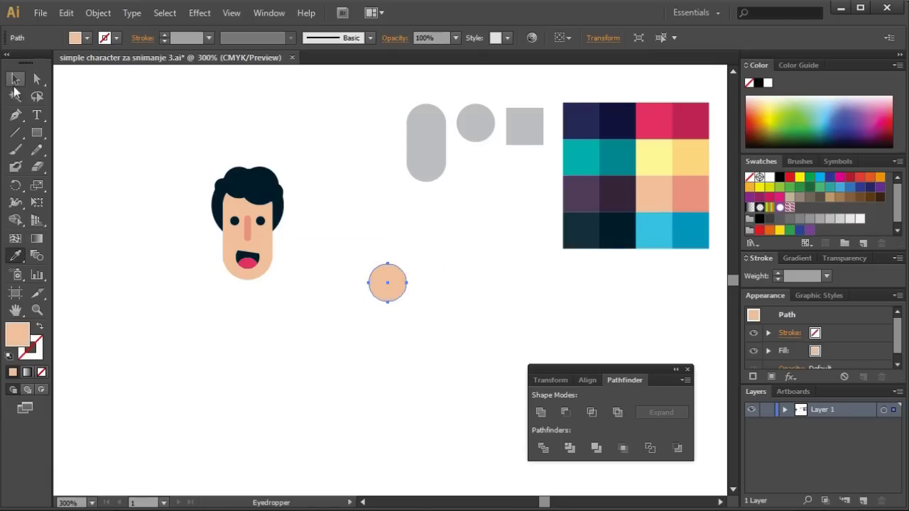
left_click(15, 80)
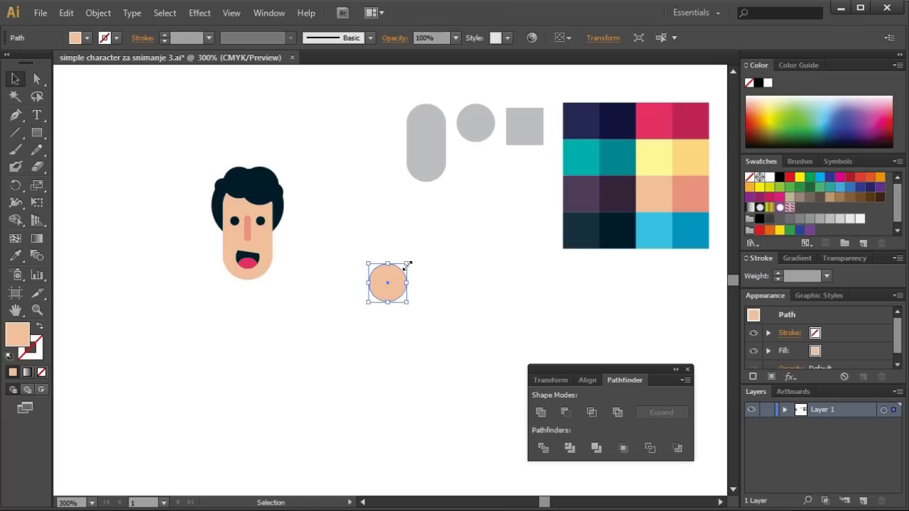
left_click_drag(406, 264, 403, 273)
left_click(15, 255)
left_click(690, 193)
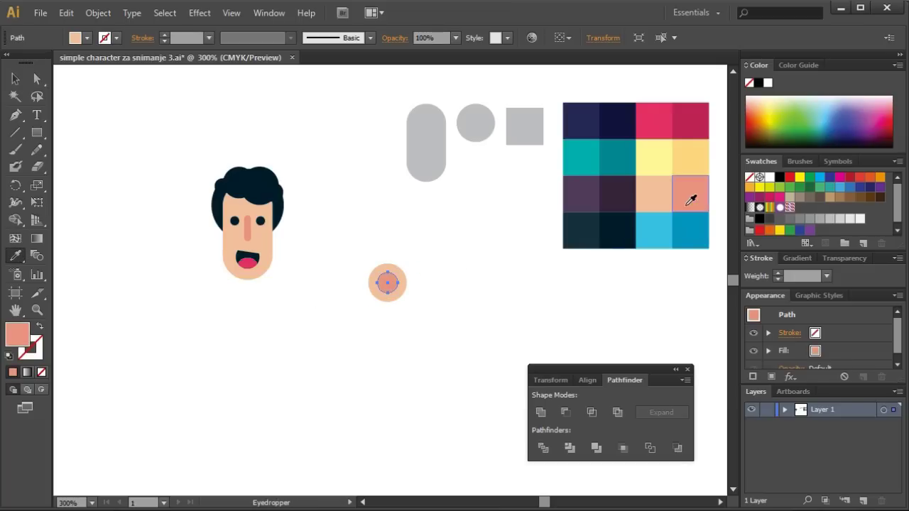
left_click(16, 80)
Step: Group the peach and salmon circles, shrink them and place them on the left cheek
left_click(105, 218)
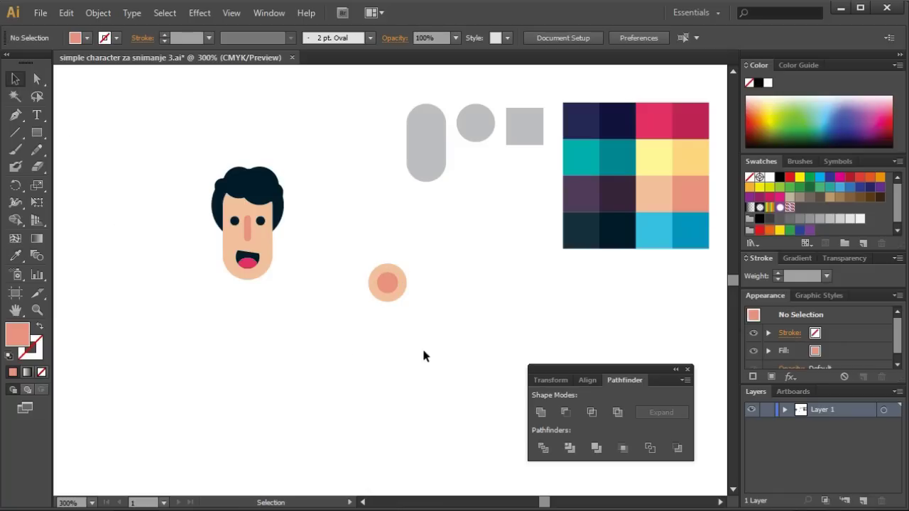
left_click_drag(425, 354, 366, 263)
key("ctrl")
key("ctrl+g")
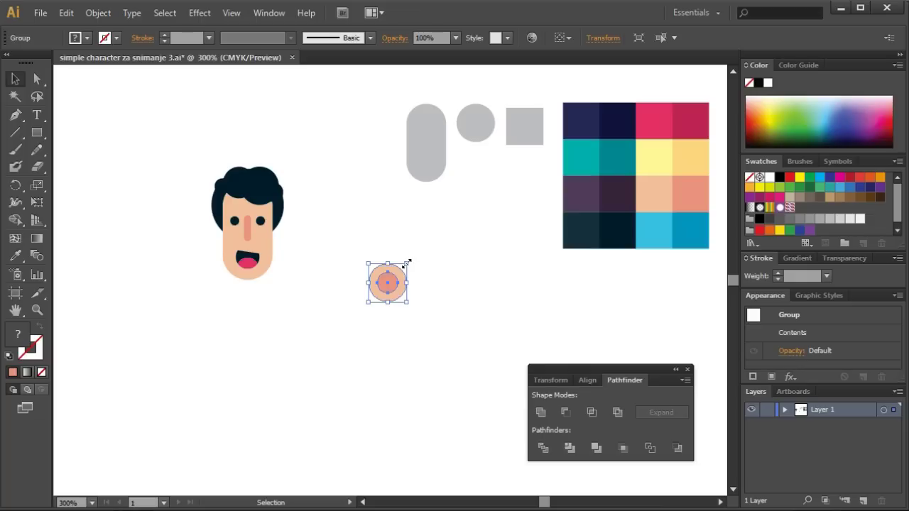
left_click_drag(407, 263, 222, 243)
left_click(406, 331)
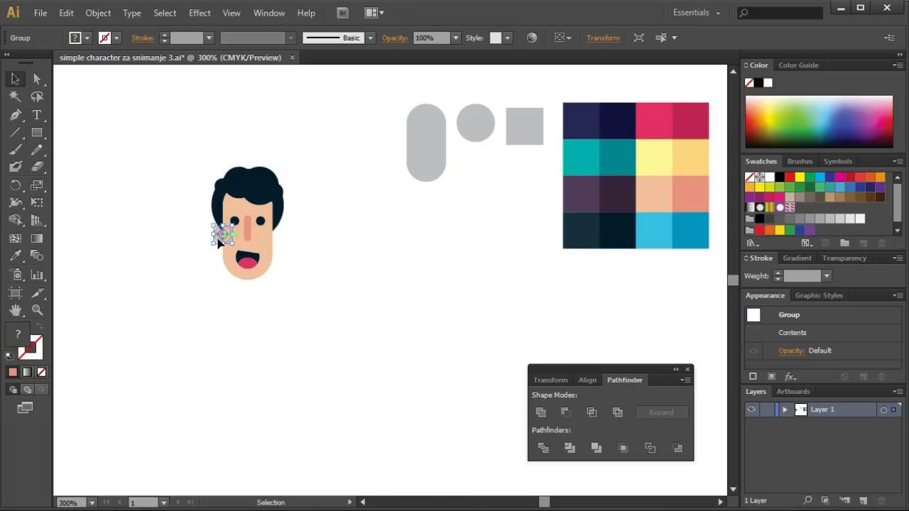
left_click(383, 325)
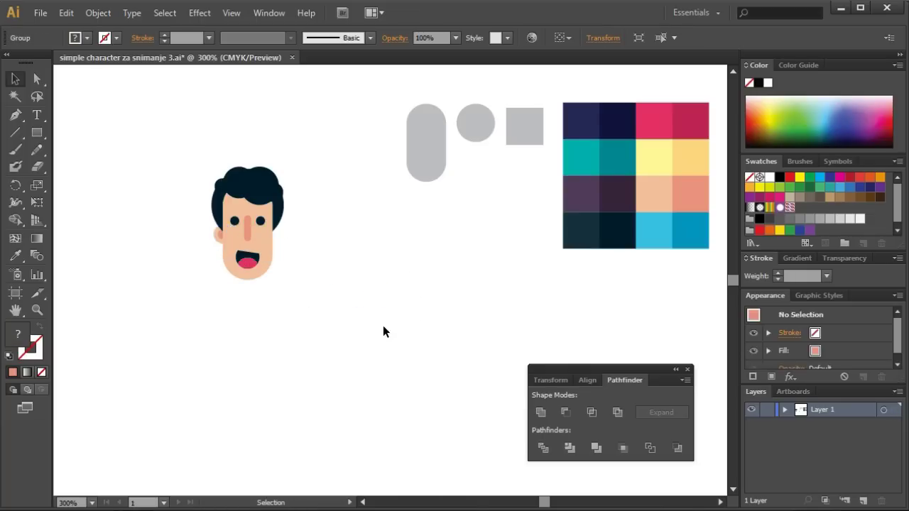
Step: Duplicate the cheek circle onto the right side of the face
left_click(218, 239)
left_click_drag(221, 239, 272, 244)
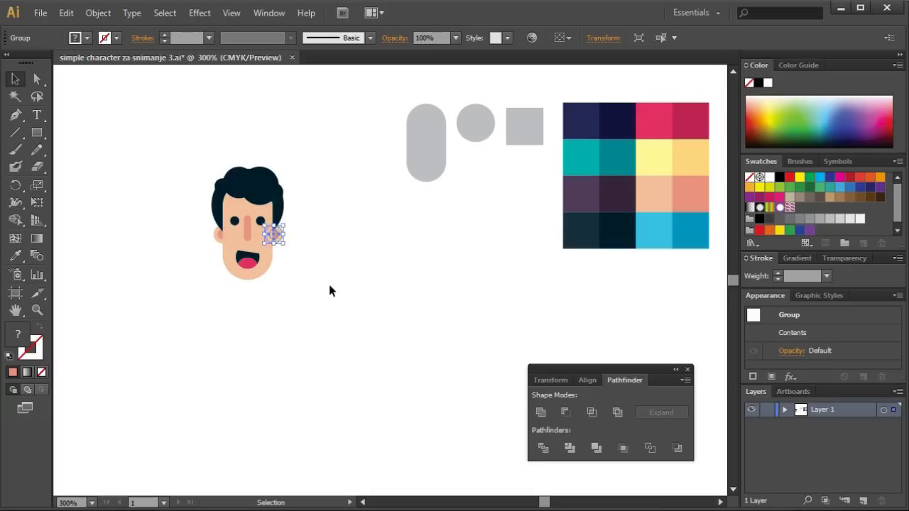
left_click(331, 289)
left_click(278, 237)
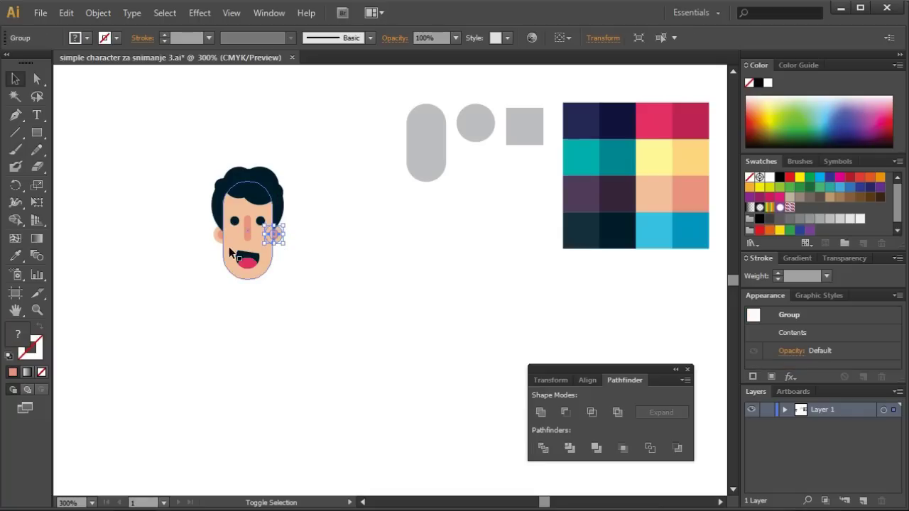
Step: Select all the face parts and centre them horizontally with the Align panel
left_click(311, 266)
left_click(280, 237)
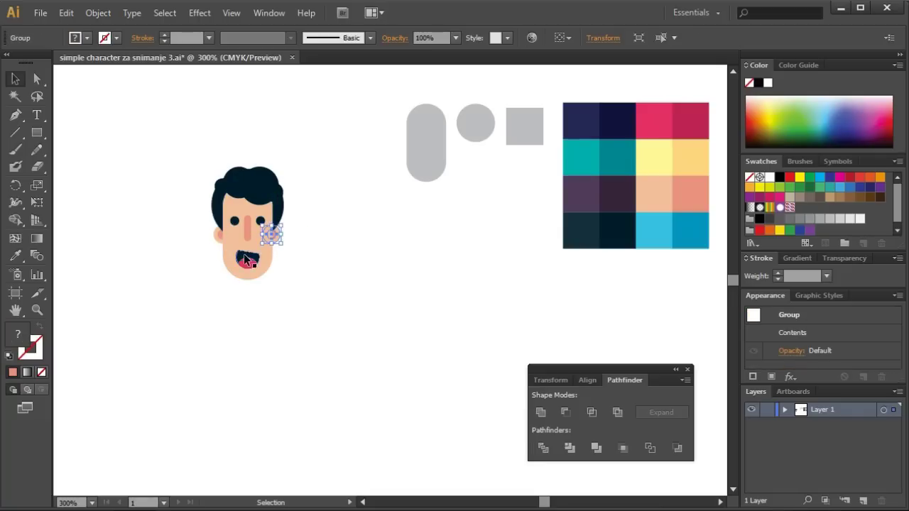
left_click(223, 238, "shift")
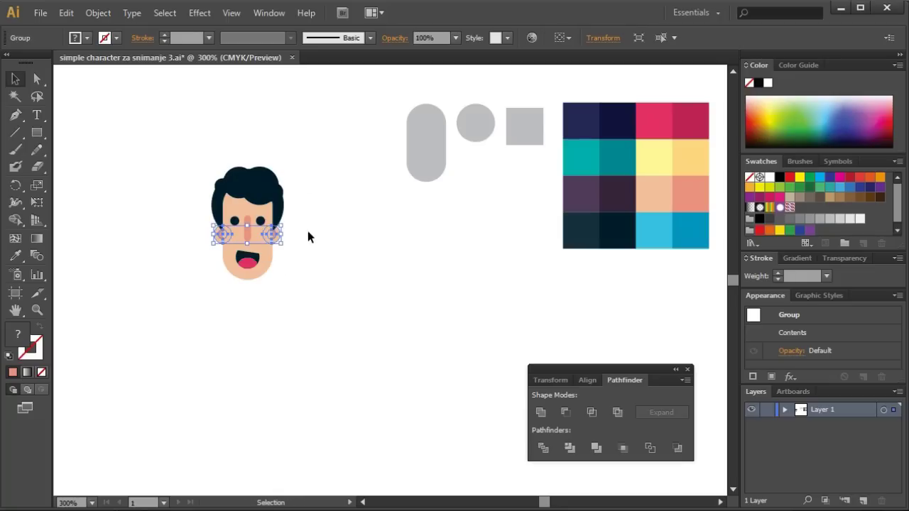
left_click_drag(287, 150, 196, 317)
left_click(588, 380)
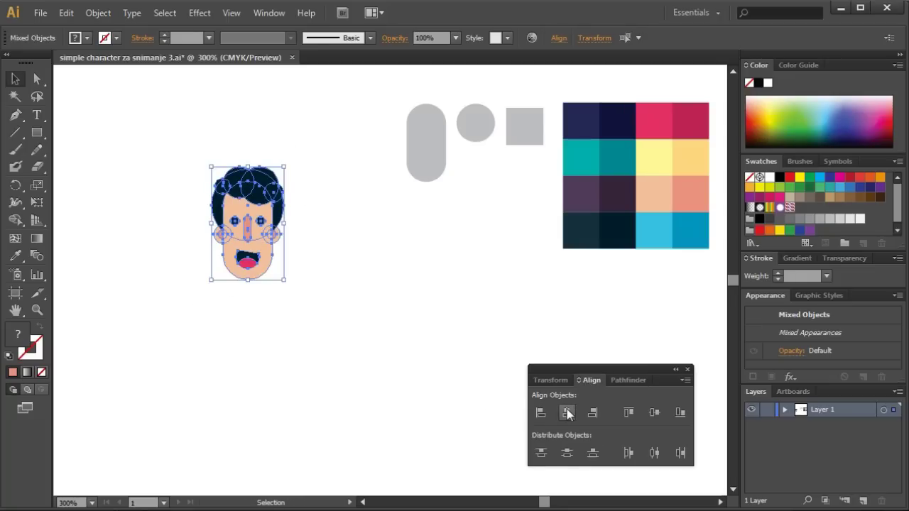
left_click(343, 347)
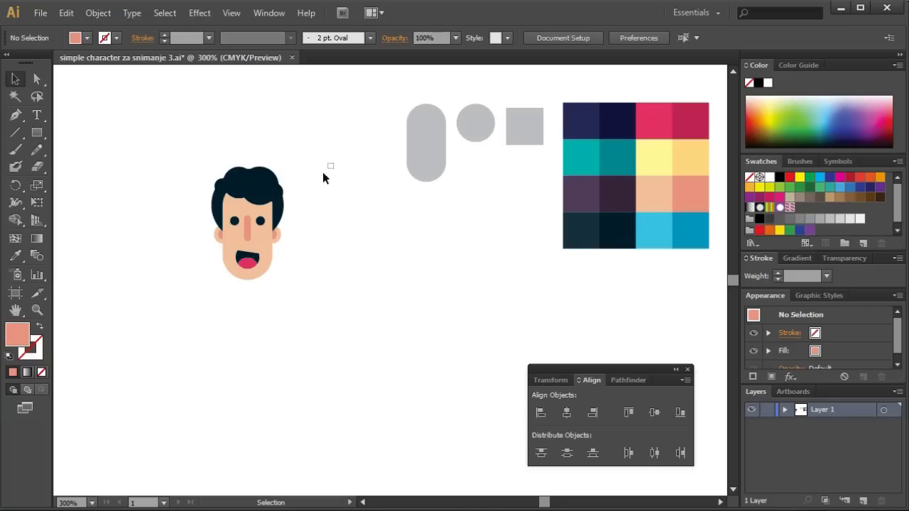
left_click_drag(323, 173, 205, 301)
Step: Raise the face slightly and make a smaller grey capsule copy for the neck
left_click_drag(257, 251, 257, 239)
left_click(351, 312)
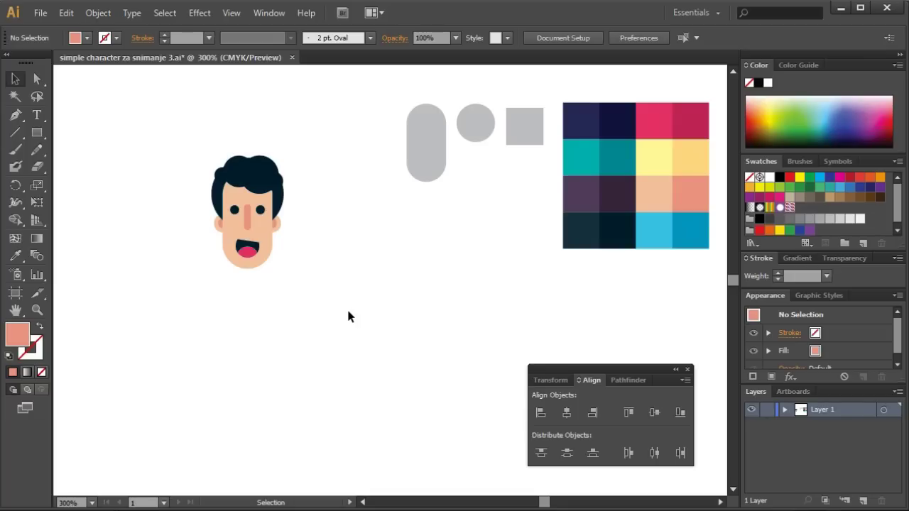
left_click_drag(402, 186, 347, 304)
left_click_drag(363, 246, 254, 289)
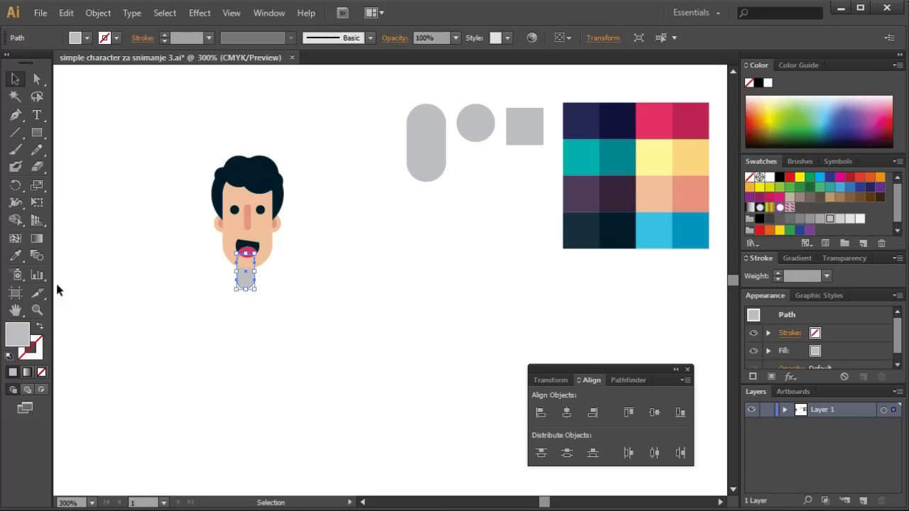
Step: Fill the neck capsule salmon and centre it horizontally under the face
left_click(15, 255)
left_click(690, 200)
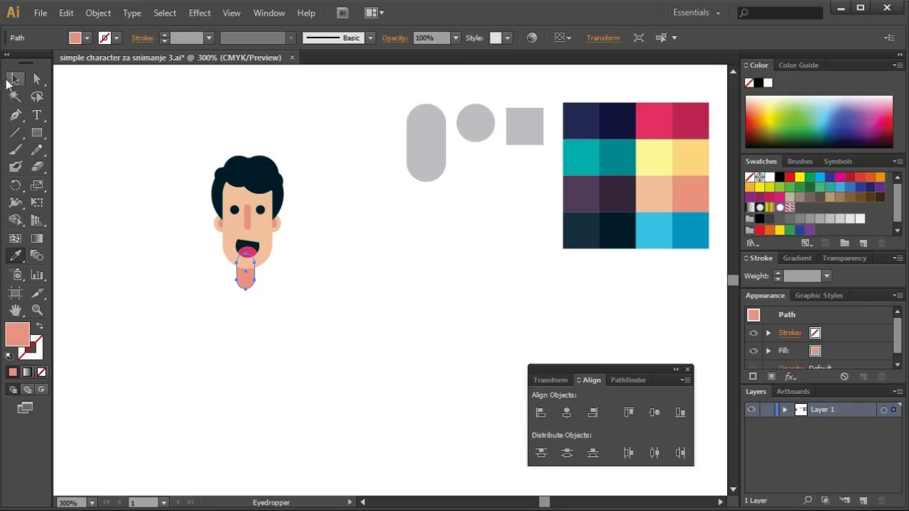
left_click(14, 80)
left_click_drag(306, 358, 222, 274)
left_click(567, 412)
left_click(334, 316)
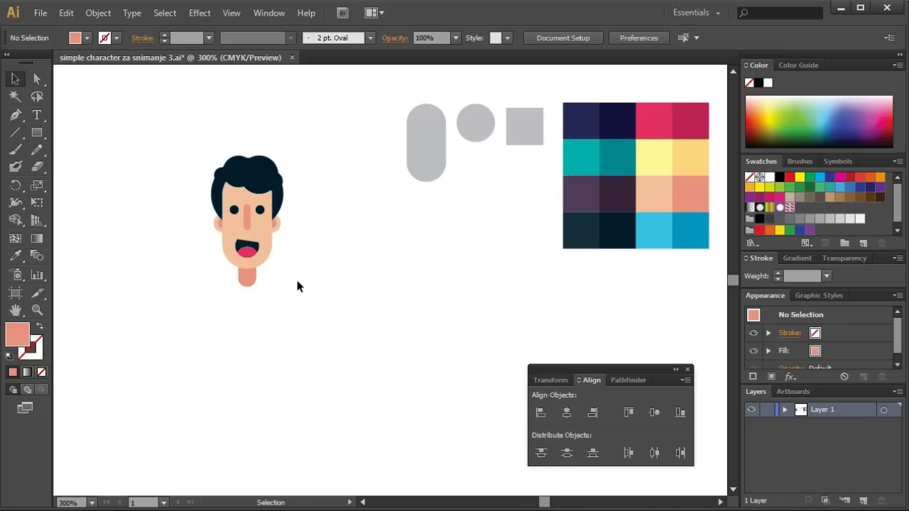
Step: Duplicate the face shape straight below as the body and send it behind the neck
double_click(259, 236)
left_click(258, 238)
key("Escape")
left_click_drag(260, 235, 257, 336)
right_click(262, 335)
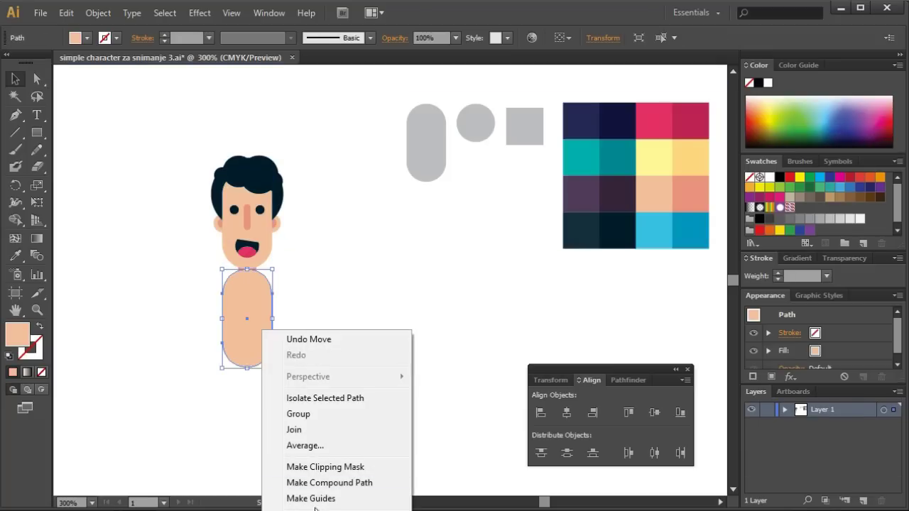
key("Escape")
key("ctrl+shift+bracketleft")
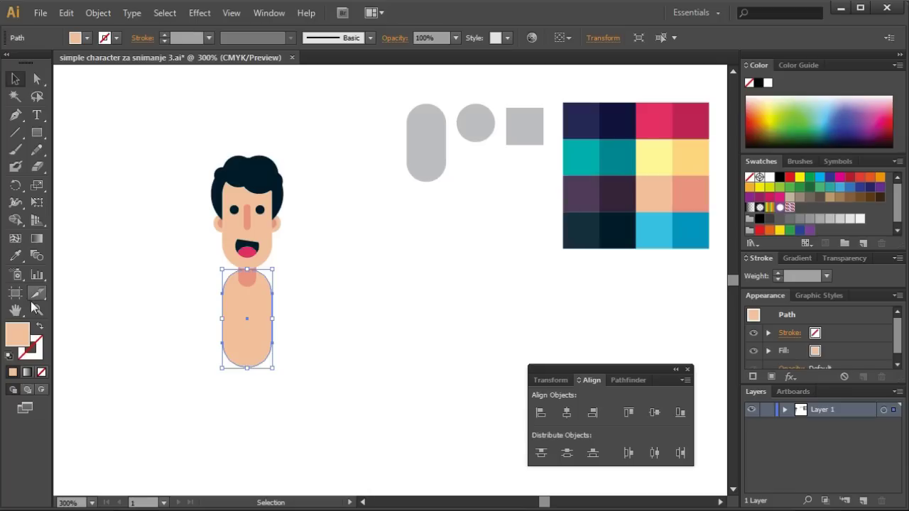
Step: Colour the body bright raspberry pink from the palette
left_click(15, 255)
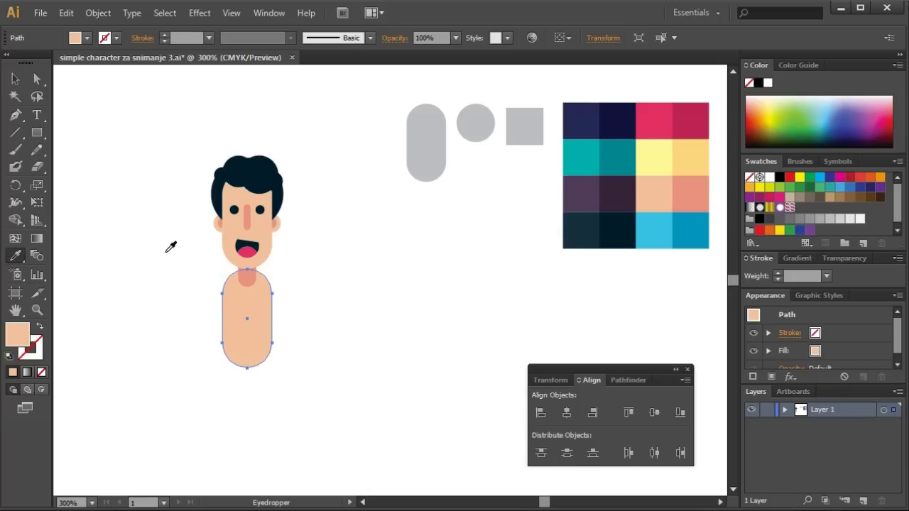
left_click(657, 124)
left_click(16, 79)
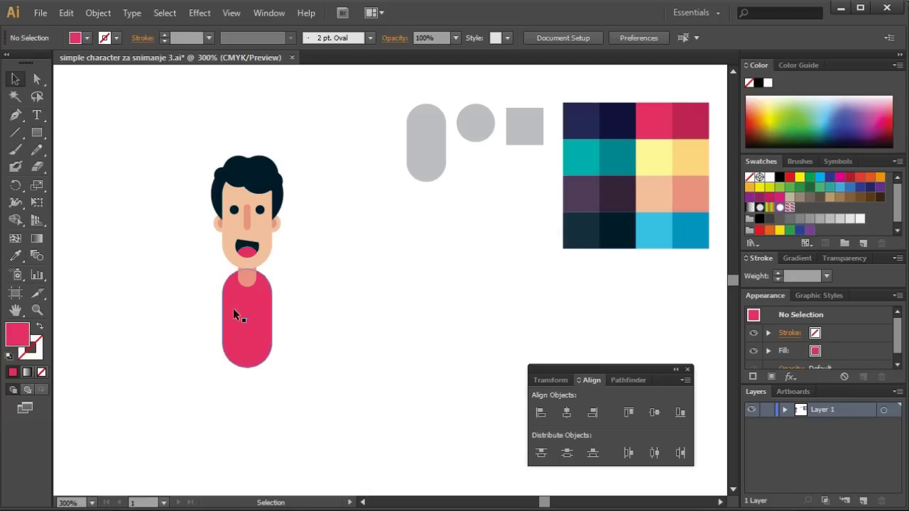
left_click(260, 333)
left_click(357, 350)
left_click_drag(315, 131, 211, 372)
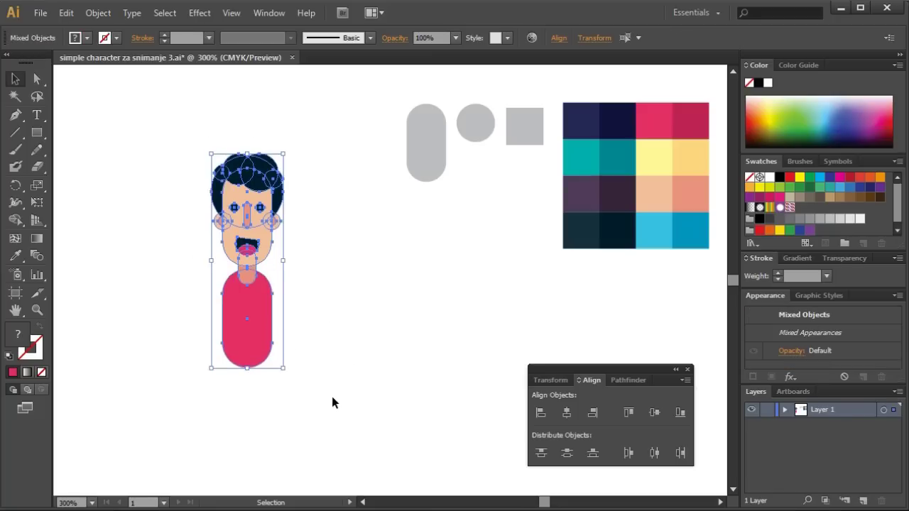
left_click(240, 385)
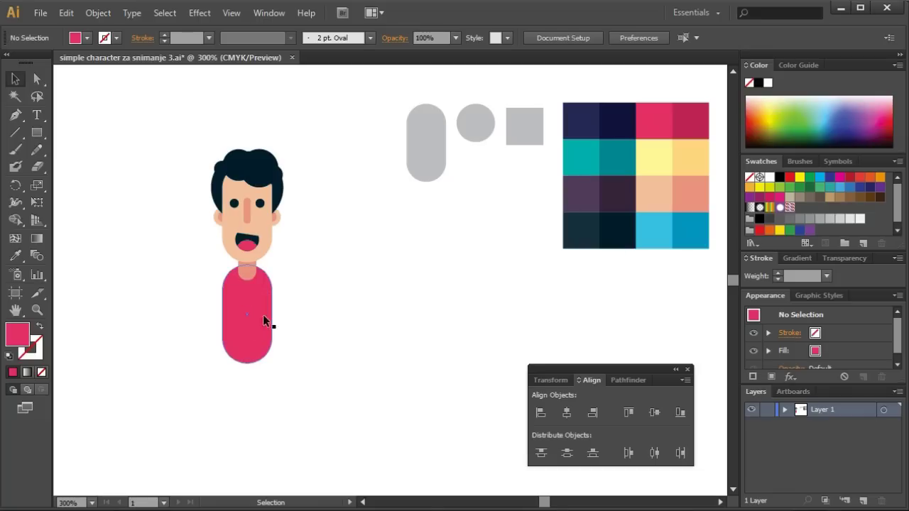
Step: Place an enlarged grey square copy over the lower body and select it with the body
left_click(240, 351)
left_click(304, 369)
left_click(527, 138)
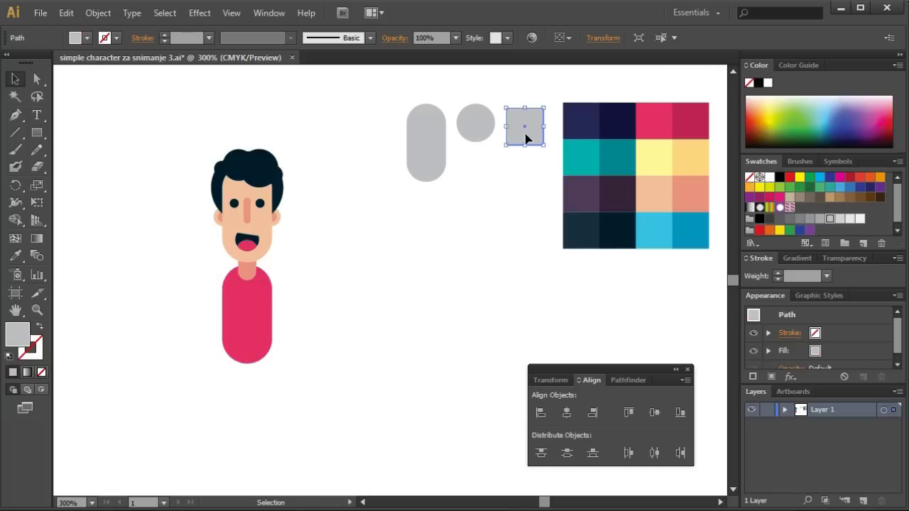
key("ctrl")
left_click_drag(525, 138, 422, 359)
left_click_drag(390, 315, 252, 369)
left_click(247, 299, "shift")
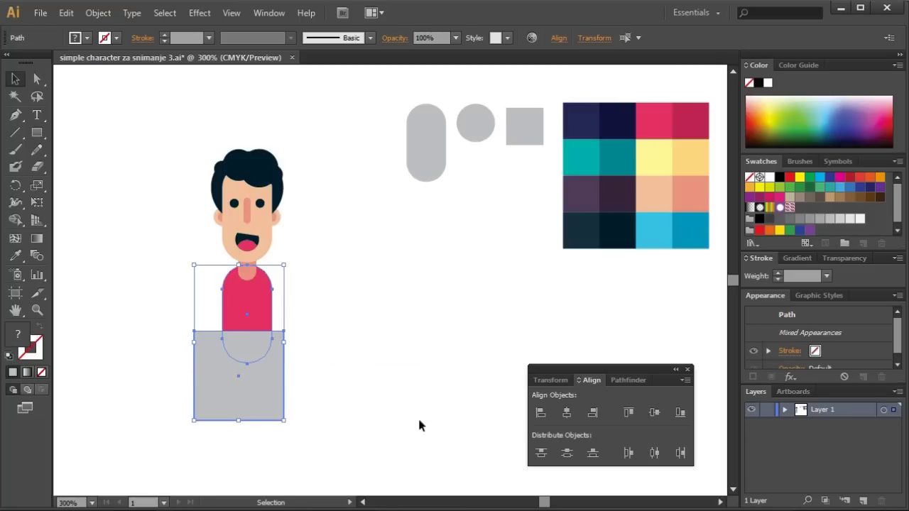
Step: Divide the body along the square with Pathfinder, ungroup, and delete the grey leftover
left_click(626, 380)
left_click(543, 448)
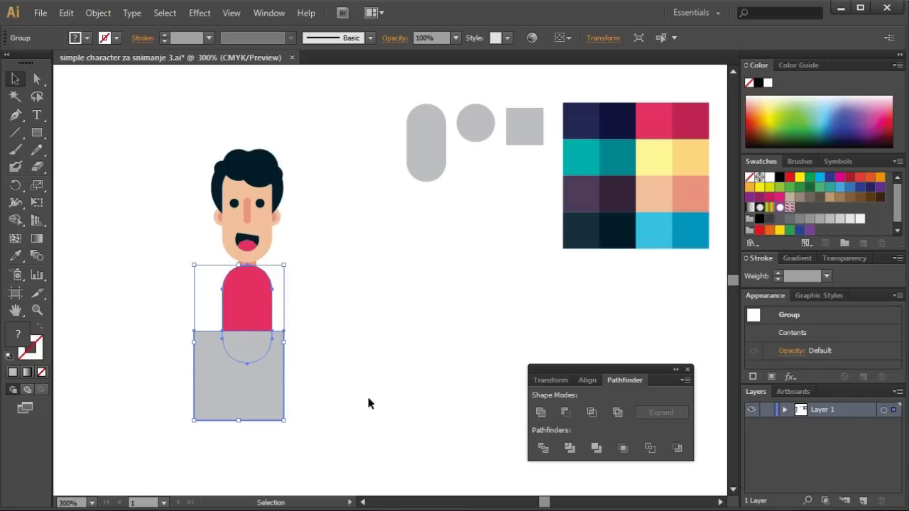
right_click(271, 368)
left_click(307, 451)
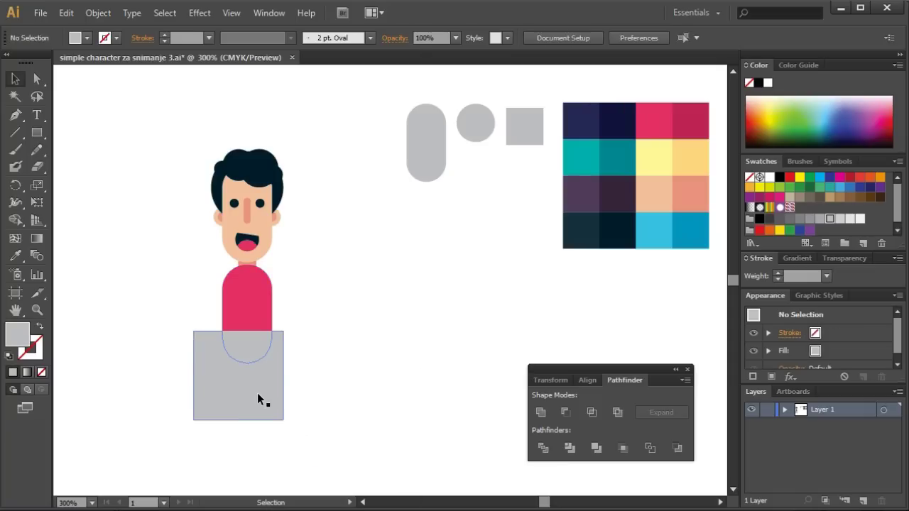
left_click(257, 395)
key("Delete")
left_click(249, 357)
Step: Colour the lower semicircle dark navy and move the neck just below the chin
left_click(16, 256)
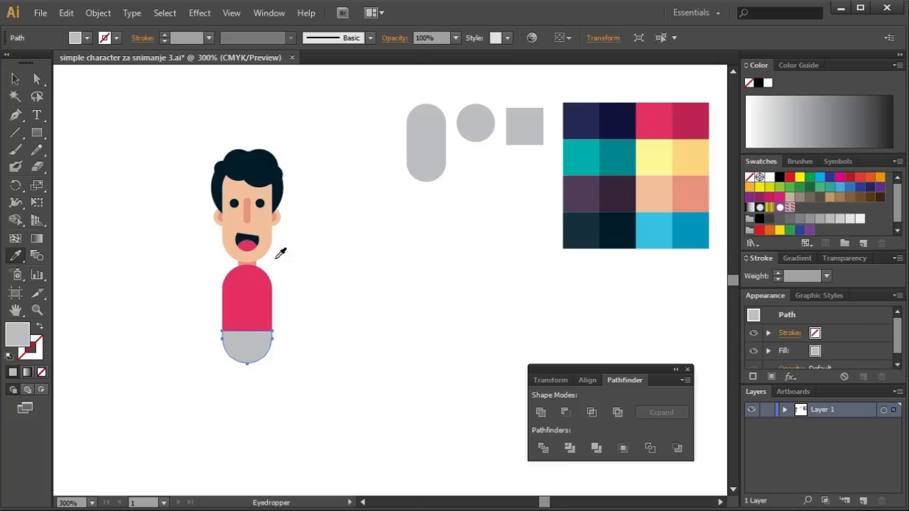
left_click(597, 223)
left_click(17, 80)
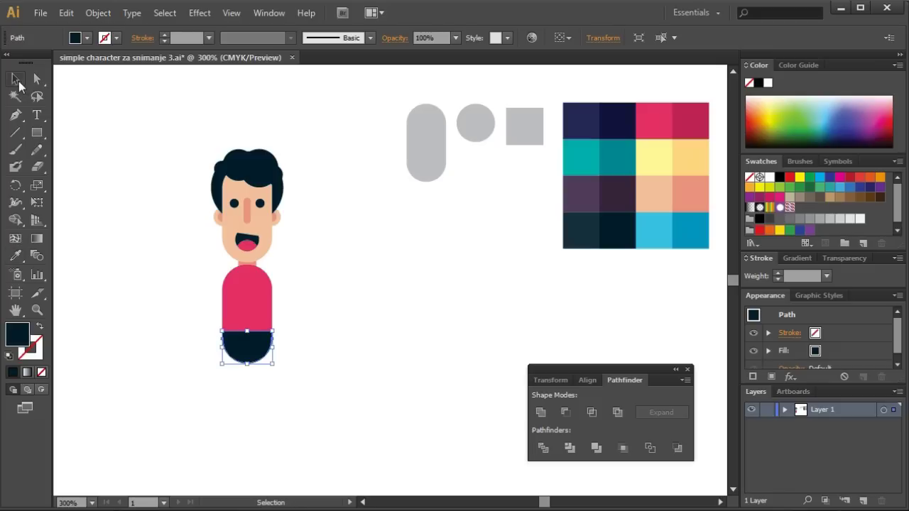
left_click(250, 316, "shift")
right_click(251, 326)
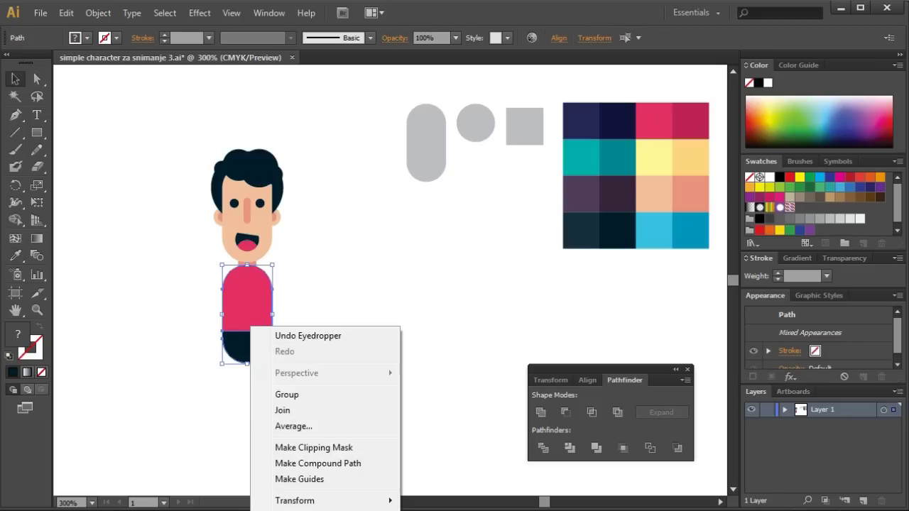
key("Escape")
left_click(378, 350)
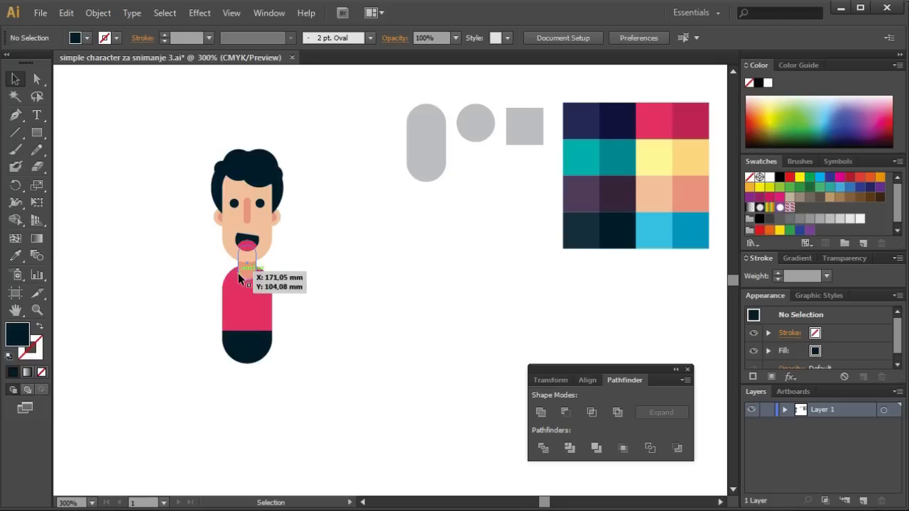
left_click_drag(240, 279, 241, 280)
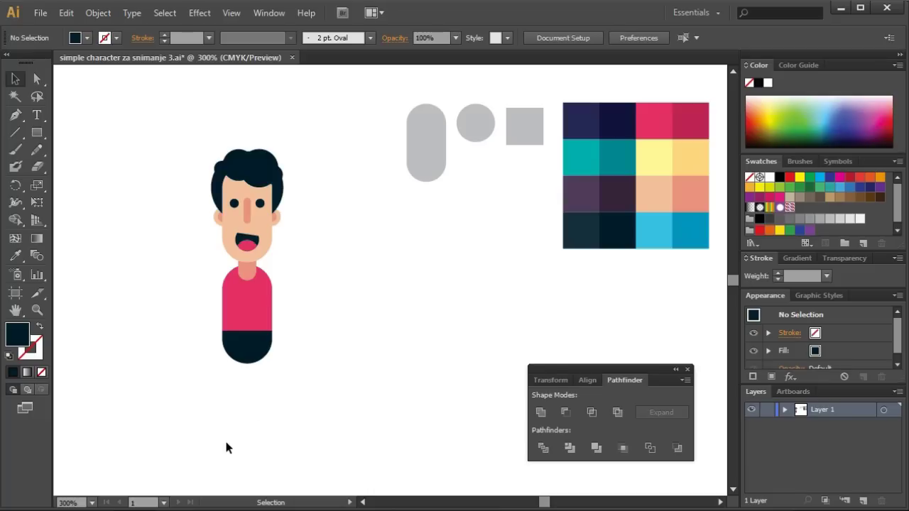
Step: Make a thin tall grey bar from a copy of the square template
left_click(534, 134)
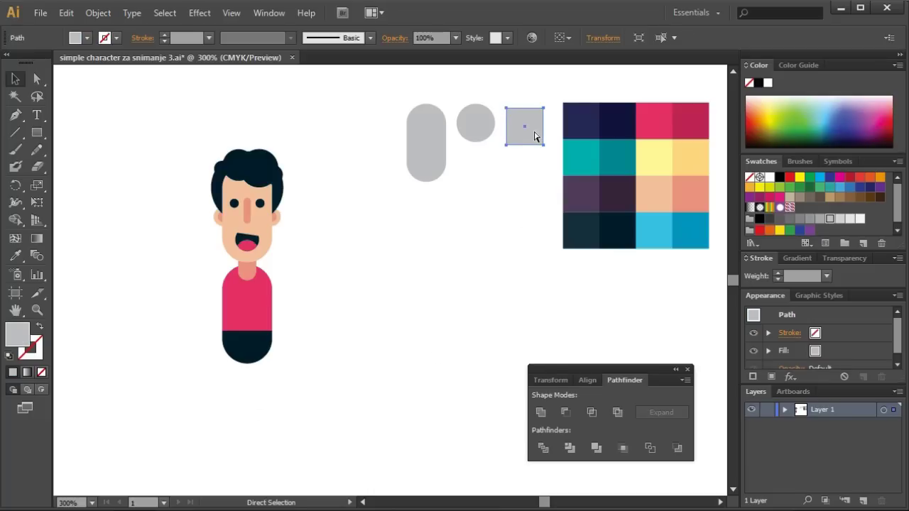
left_click_drag(534, 134, 402, 343)
left_click(415, 352)
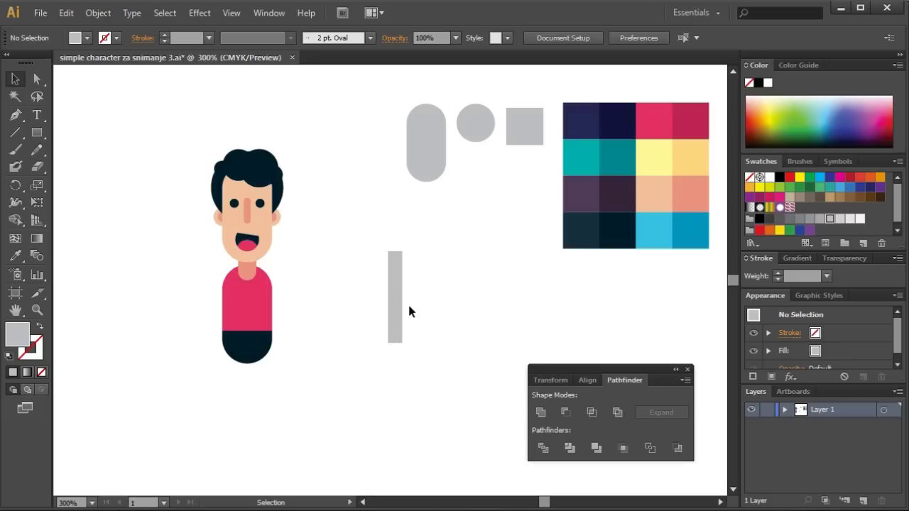
left_click(402, 301)
left_click_drag(402, 253, 399, 255)
left_click(458, 301)
left_click(396, 338)
left_click(429, 359)
Step: Subtract a square from a small circle copy with Minus Front to leave a half-circle
left_click(485, 124)
left_click_drag(484, 123, 453, 277)
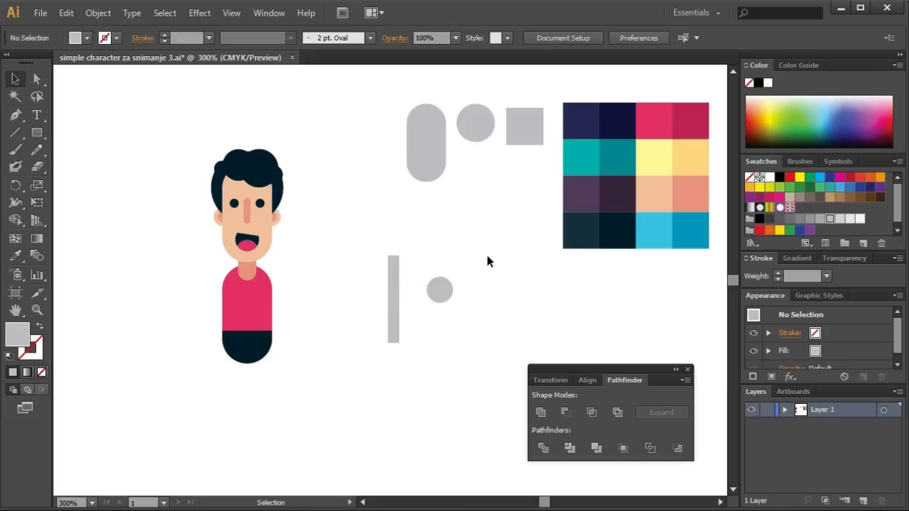
left_click(524, 135)
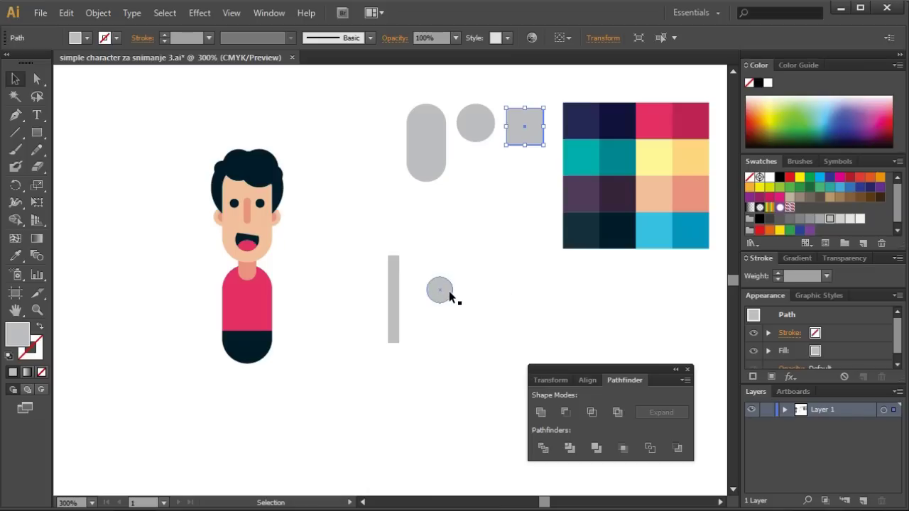
left_click_drag(525, 126, 459, 312)
left_click_drag(484, 262, 436, 326)
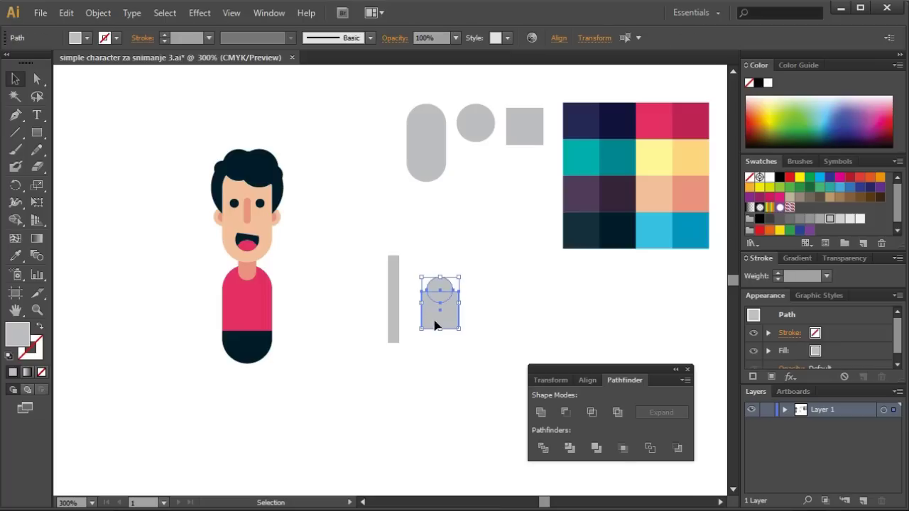
left_click(566, 412)
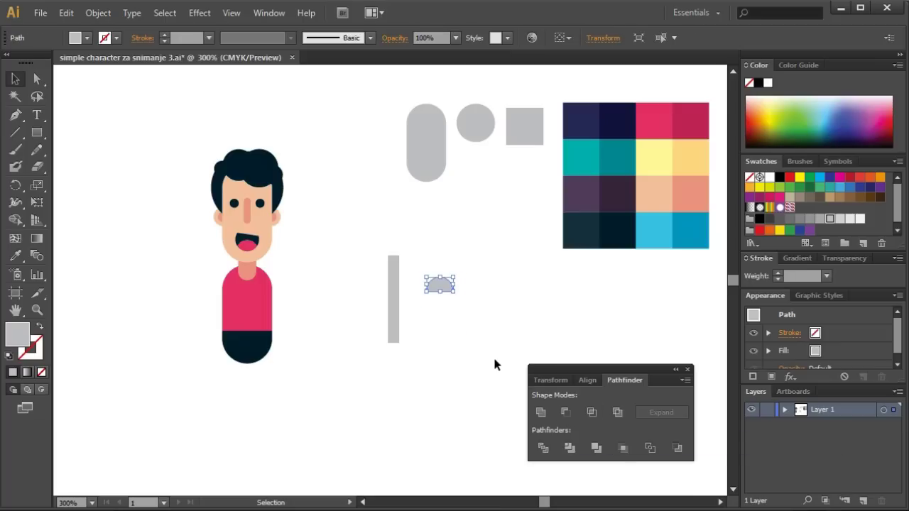
Step: Fill the half-circle teal and place it at the bar's bottom
left_click(15, 257)
left_click(592, 155)
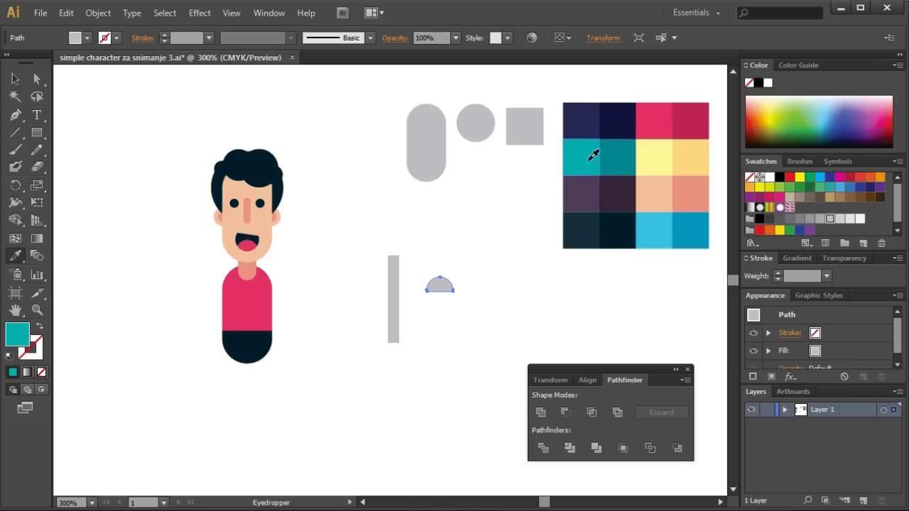
left_click(16, 80)
left_click(435, 317)
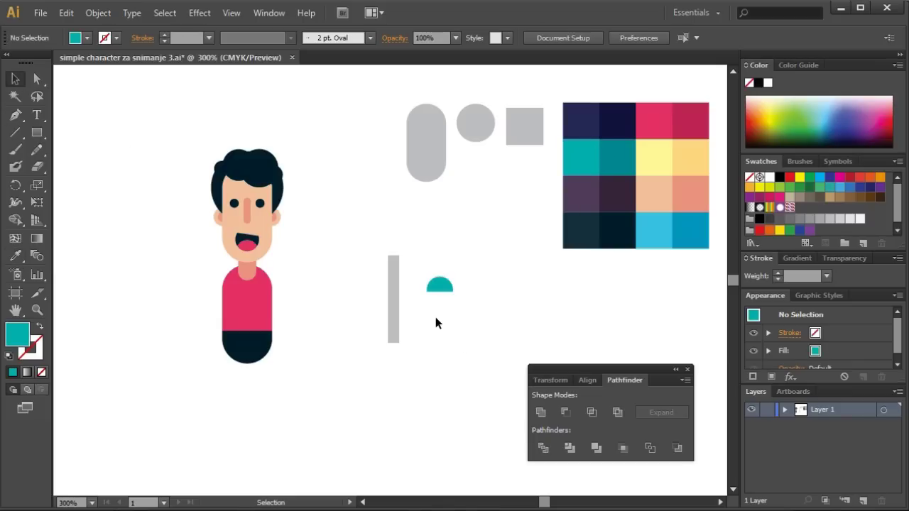
left_click_drag(437, 287, 384, 347)
right_click(382, 343)
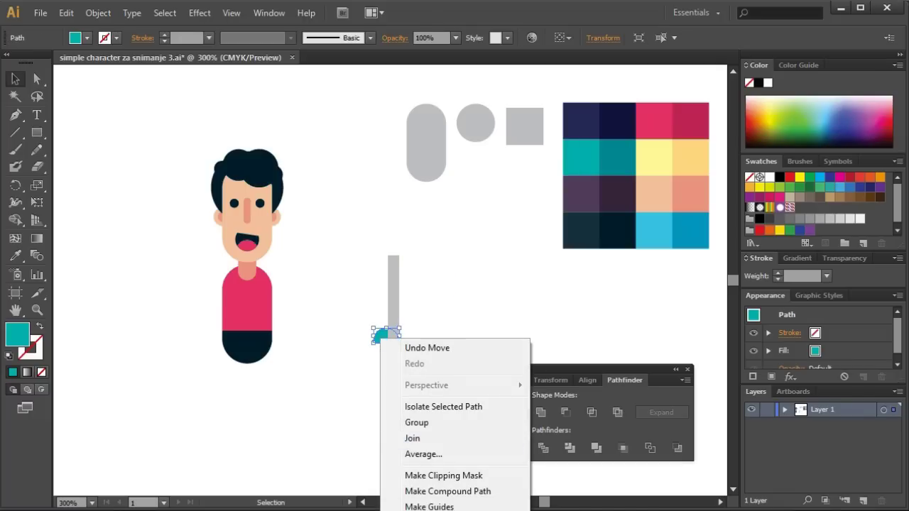
left_click(426, 272)
Step: Colour the bar with the character's dark navy
left_click(392, 299)
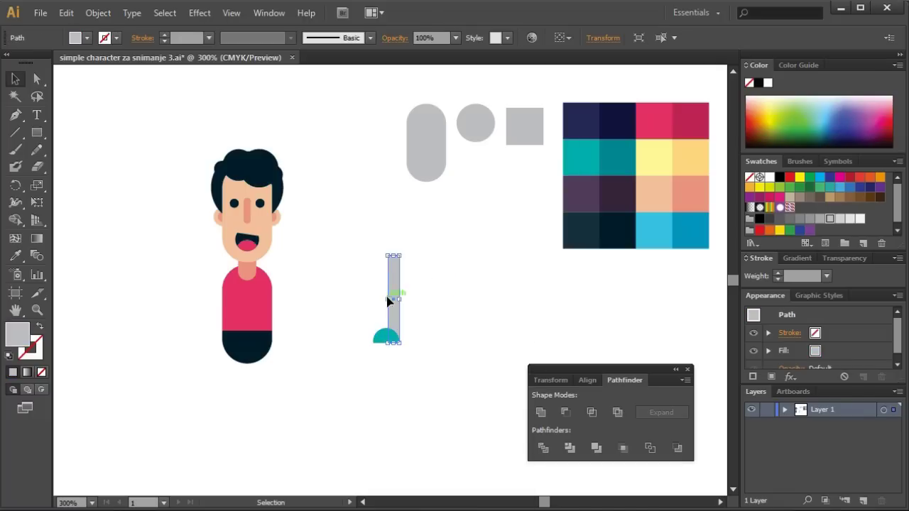
left_click(16, 260)
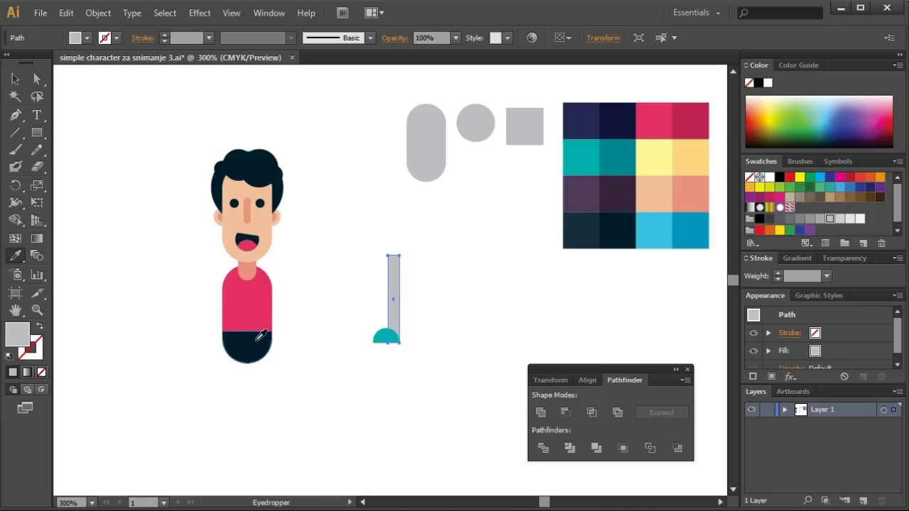
left_click(242, 351)
left_click(17, 81)
Step: Group the bar and teal foot into one leg and move it beneath the body
left_click(311, 330)
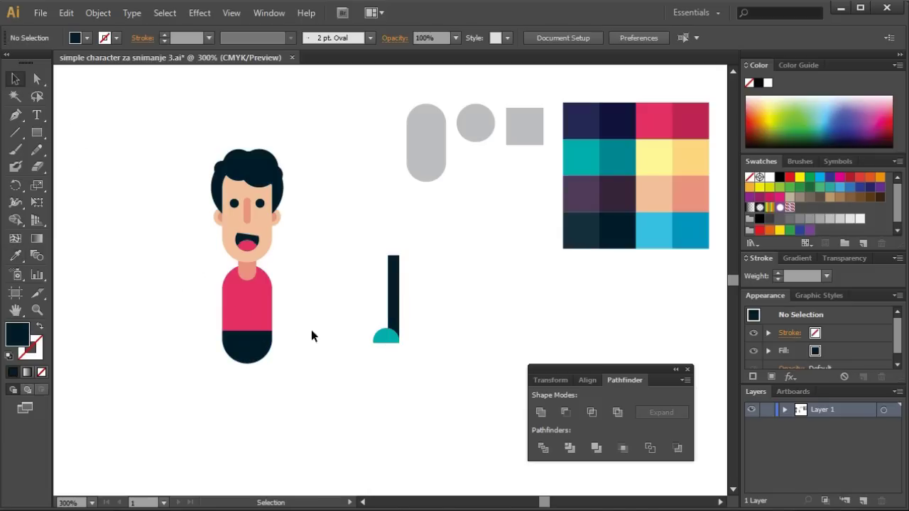
left_click_drag(424, 259, 399, 370)
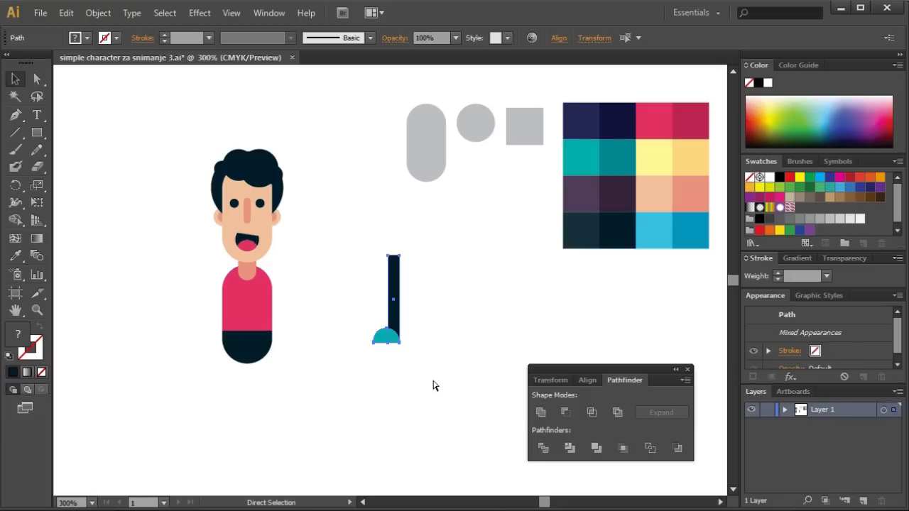
key("ctrl+g")
left_click_drag(396, 313, 238, 393)
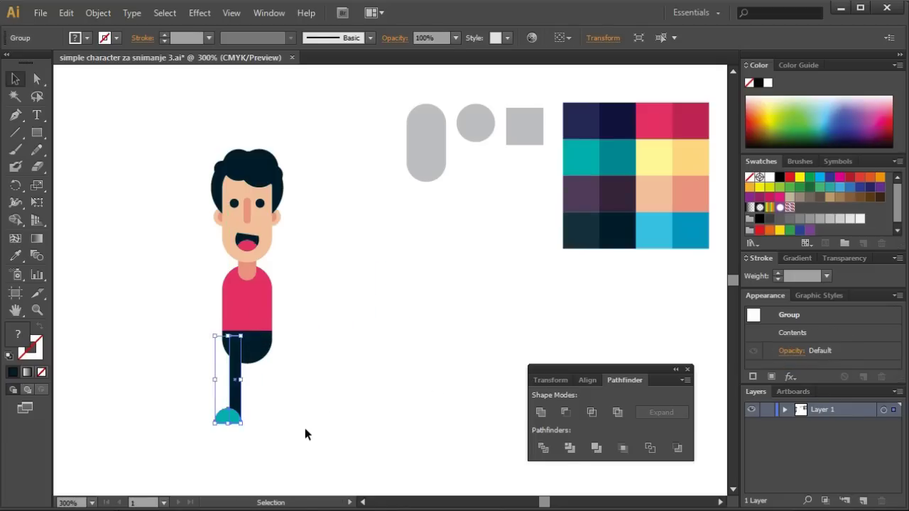
left_click(303, 425)
left_click(235, 417)
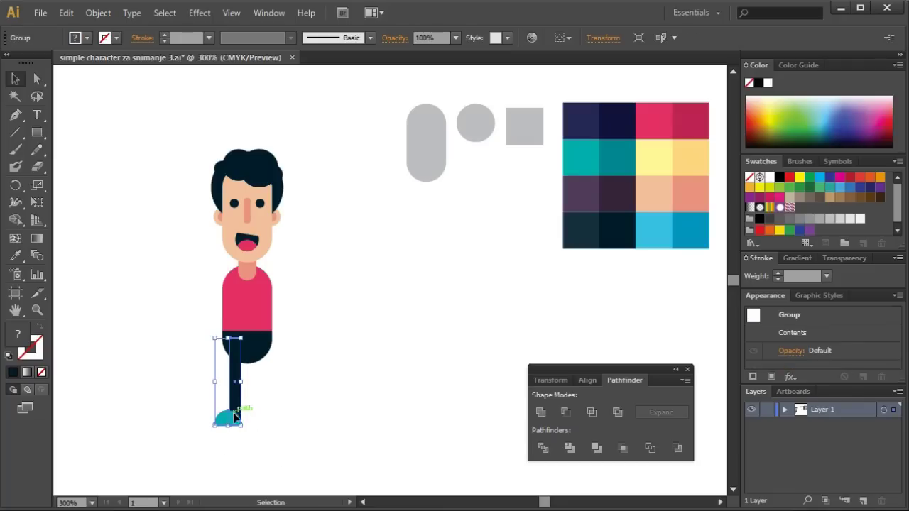
left_click(303, 426)
Step: Make a vertically reflected copy of the leg-and-foot group and move it to the right
left_click(235, 425)
right_click(241, 386)
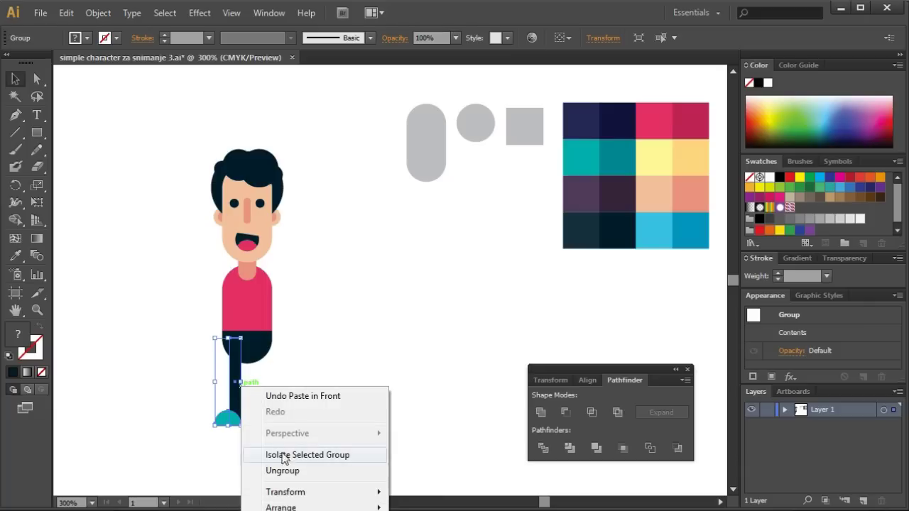
mouse_move(292, 497)
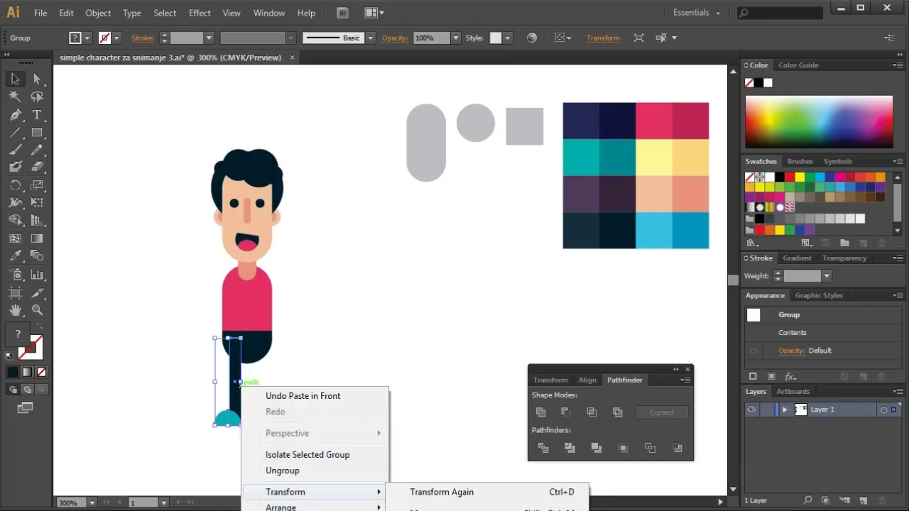
left_click(440, 510)
left_click(433, 349)
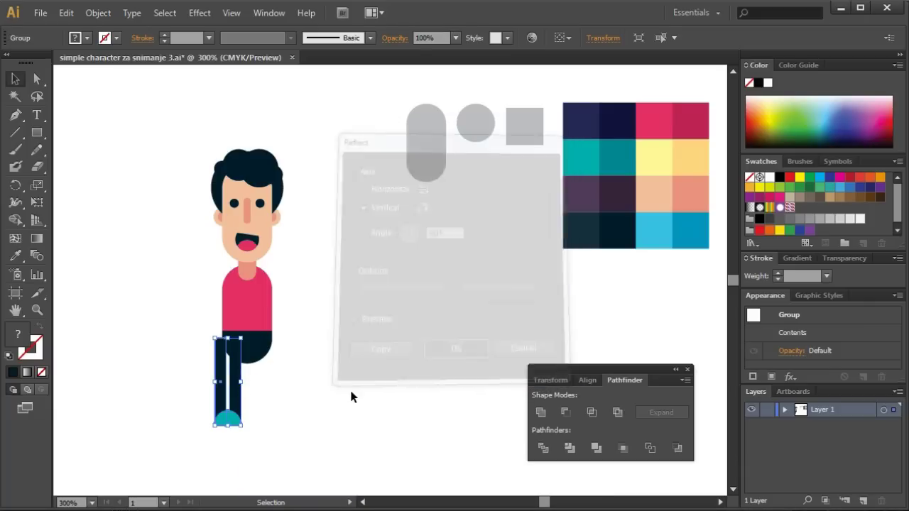
left_click(350, 396)
left_click_drag(222, 384, 262, 388)
Step: Group the two legs, then horizontally centre all parts of the character
left_click(331, 430)
left_click_drag(277, 443, 235, 424)
right_click(258, 392)
left_click(296, 462)
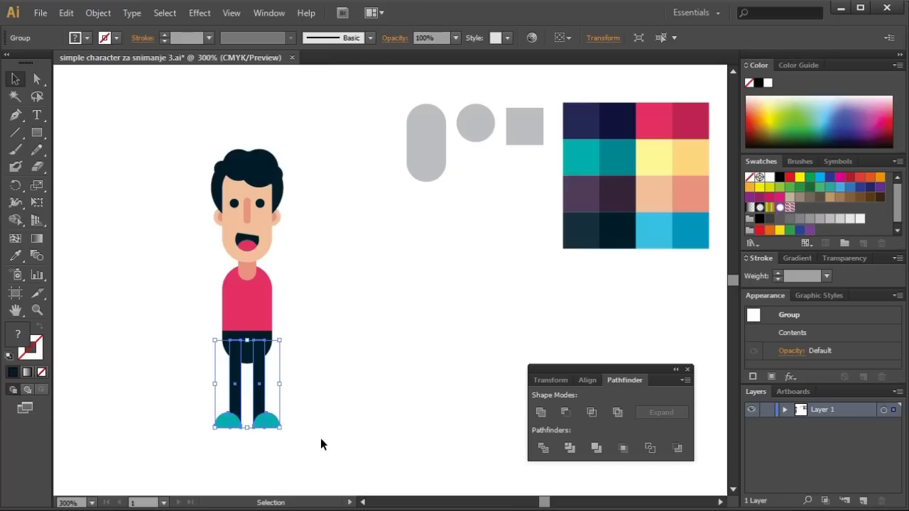
left_click(325, 424)
left_click_drag(335, 131, 196, 468)
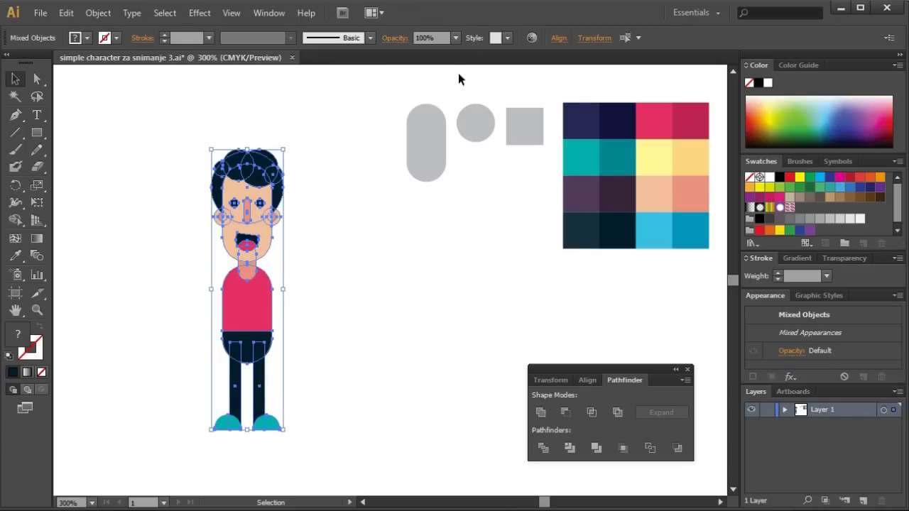
left_click(588, 381)
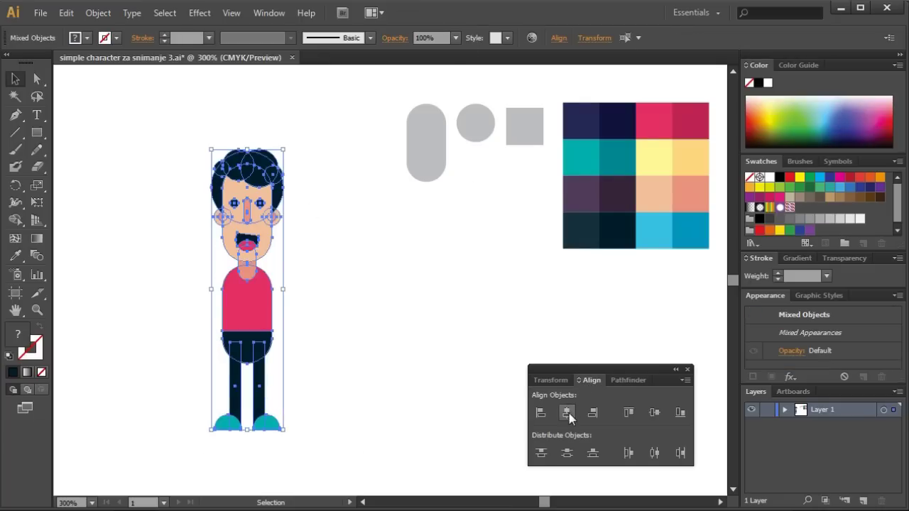
left_click(417, 344)
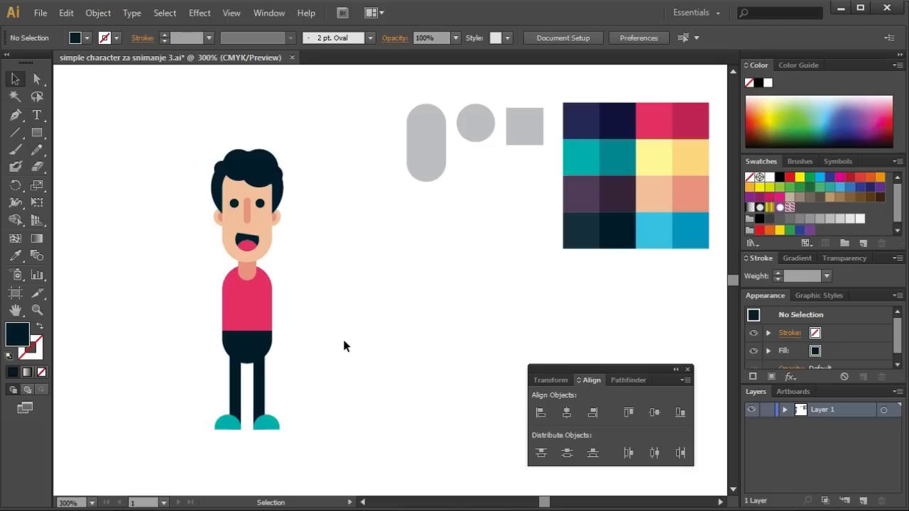
Step: Copy the grey pill beside the character, lengthen its bottom and scale it down
left_click(438, 157)
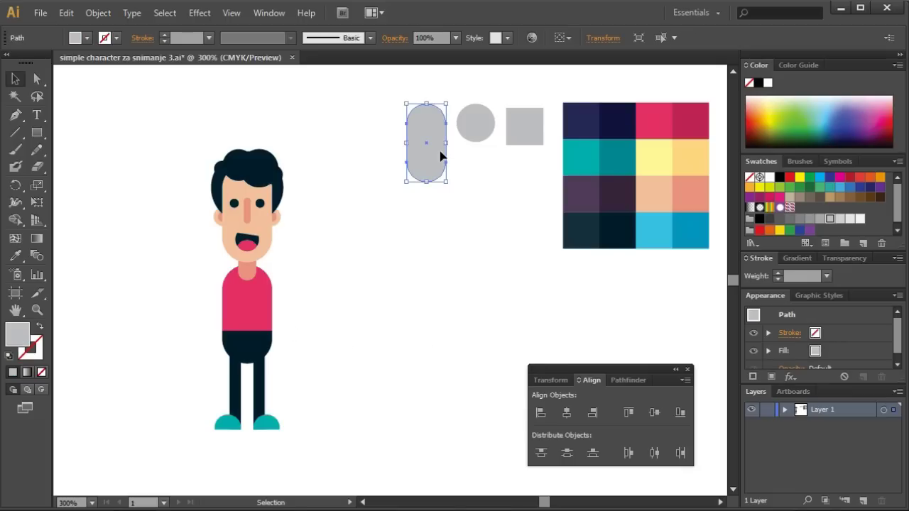
left_click_drag(436, 158, 362, 331)
left_click(37, 79)
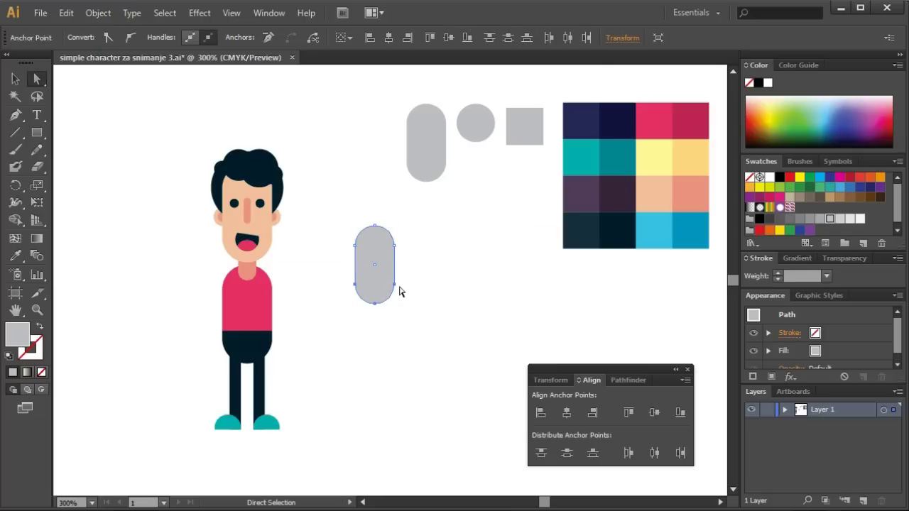
left_click_drag(395, 288, 396, 347)
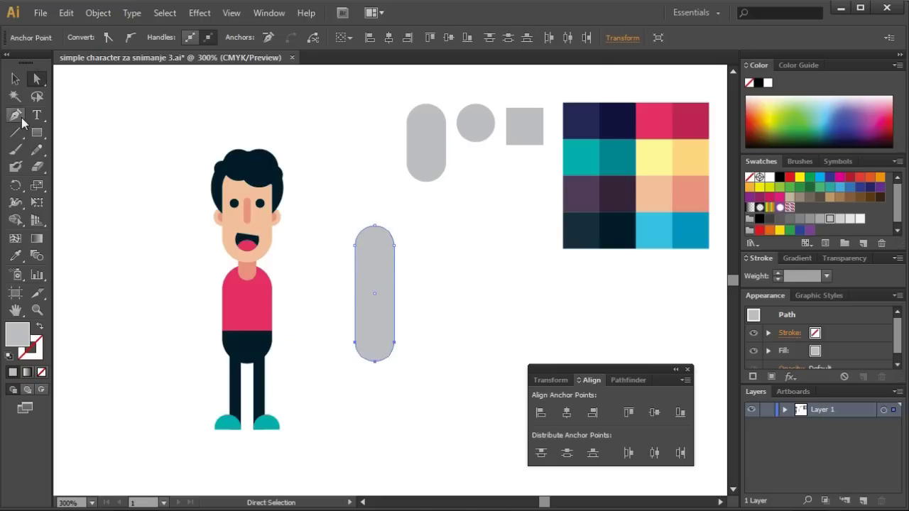
left_click(15, 79)
left_click(448, 270)
left_click(366, 352)
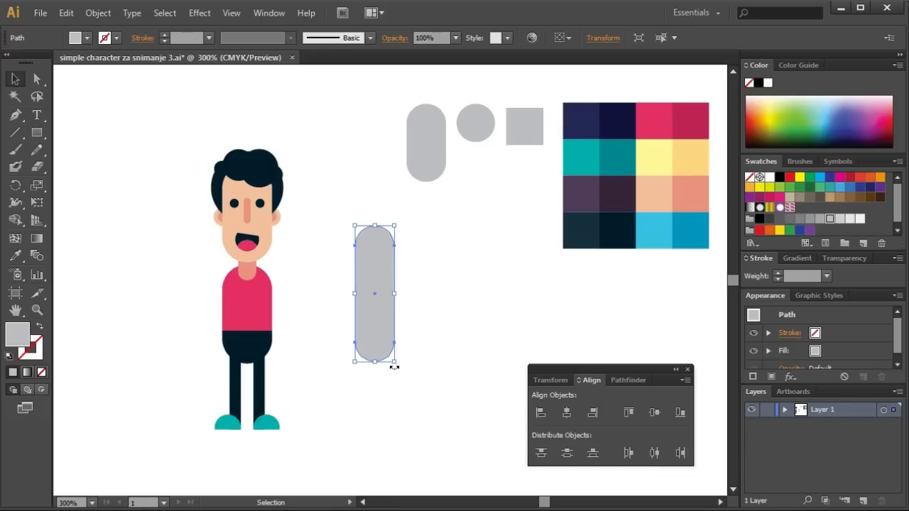
left_click_drag(395, 362, 362, 288)
key("a")
left_click(14, 79)
Step: Fill the new pill with the pink swatch and move it straight down
left_click(343, 304)
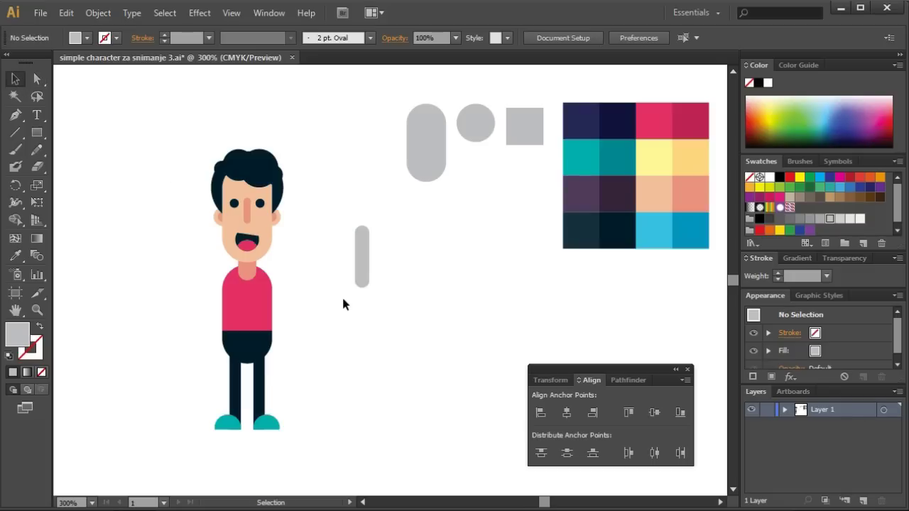
left_click(359, 262)
left_click(14, 256)
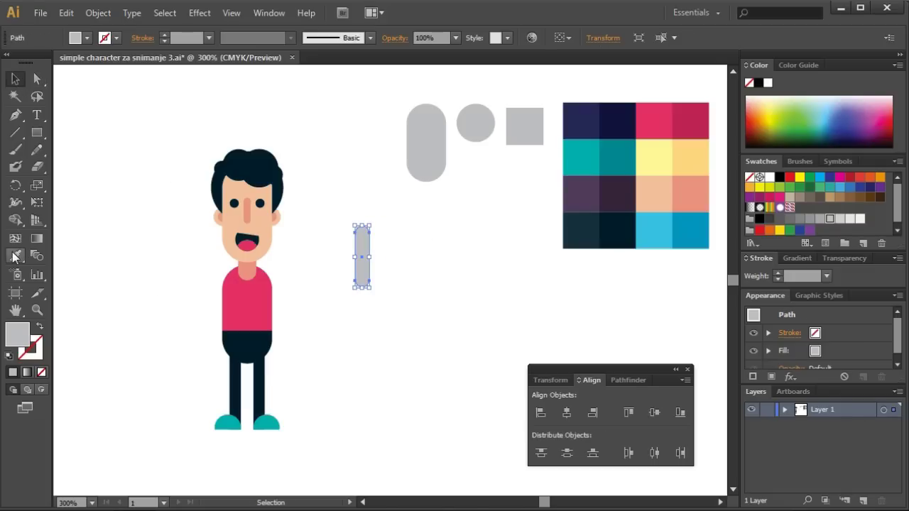
left_click(655, 119)
key("v")
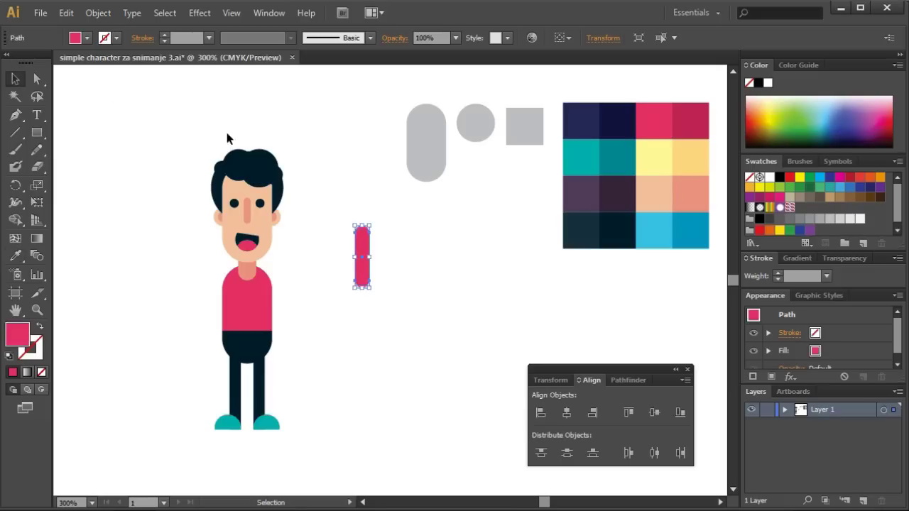
left_click(386, 243)
left_click(358, 276)
left_click_drag(361, 258, 362, 307)
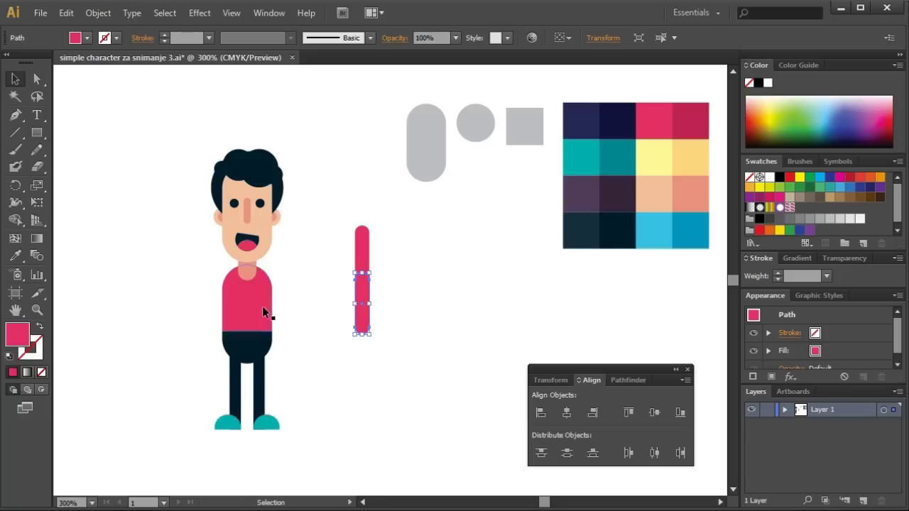
left_click(404, 375)
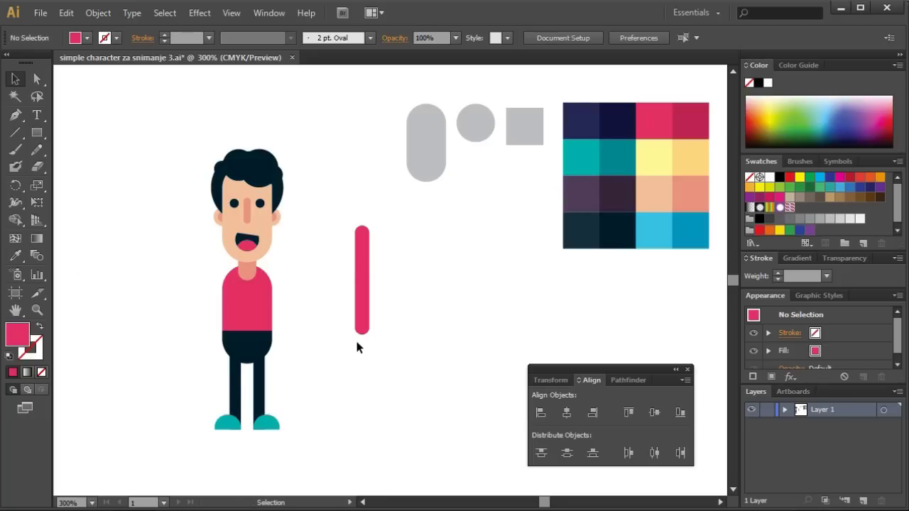
Step: Copy the grey pill as a tiny oval and stretch the pink bar taller along with it
left_click(433, 173)
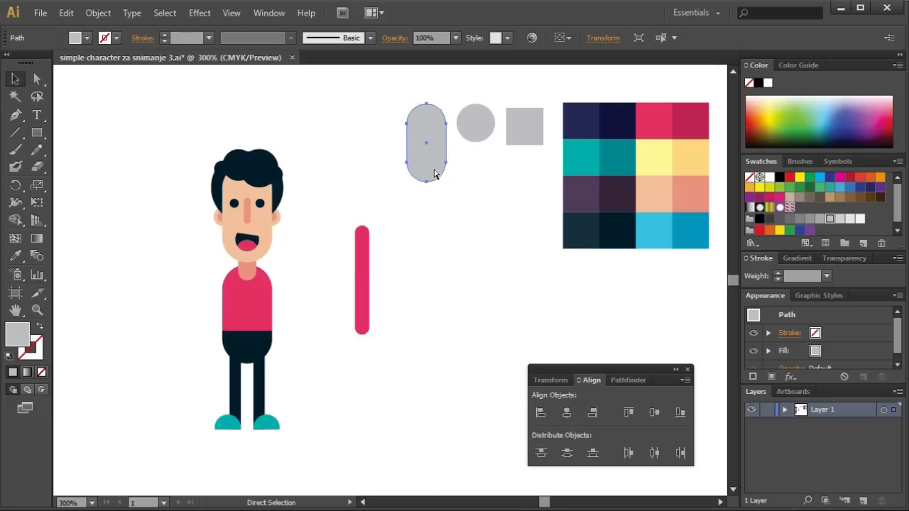
left_click_drag(433, 173, 422, 316)
key("v")
left_click_drag(435, 250, 362, 335)
left_click(411, 341)
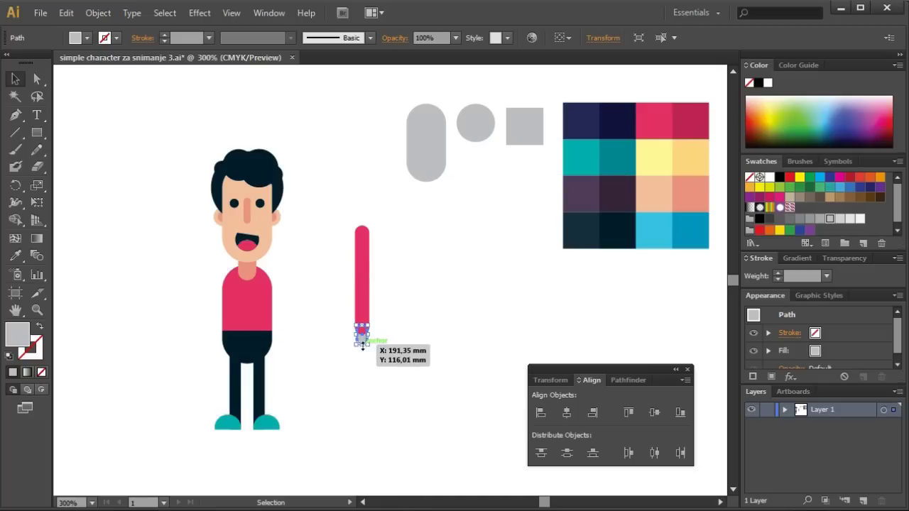
left_click(393, 360)
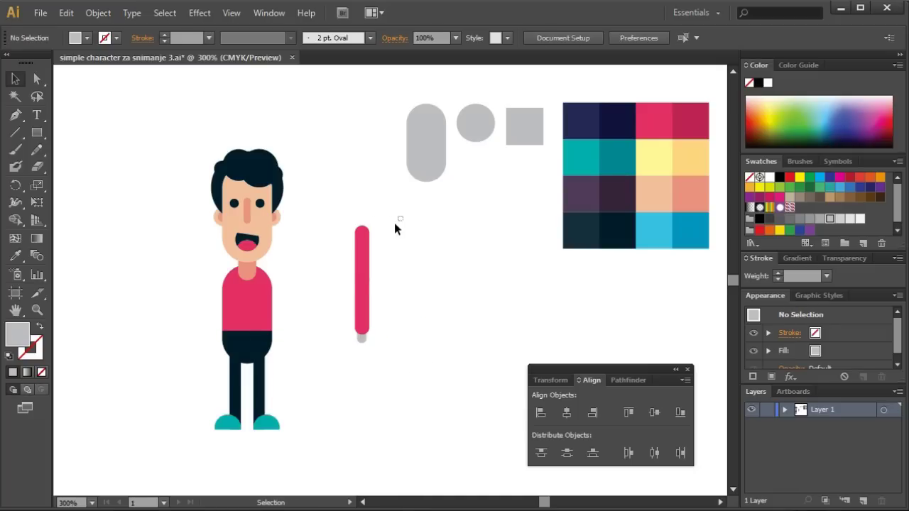
left_click_drag(397, 217, 341, 361)
left_click_drag(370, 226, 403, 153)
Step: Shorten the grey oval and centre it horizontally on the pink bar
left_click(395, 340)
left_click(364, 328)
right_click(368, 338)
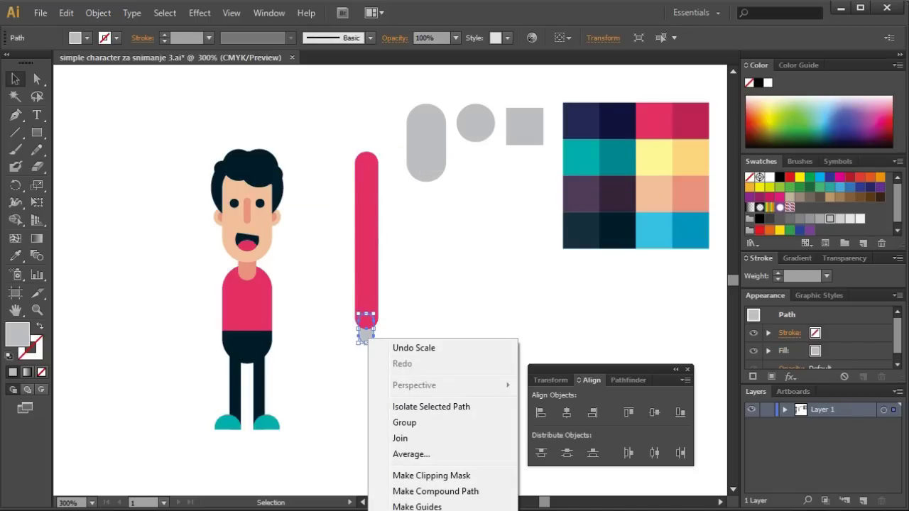
key("Escape")
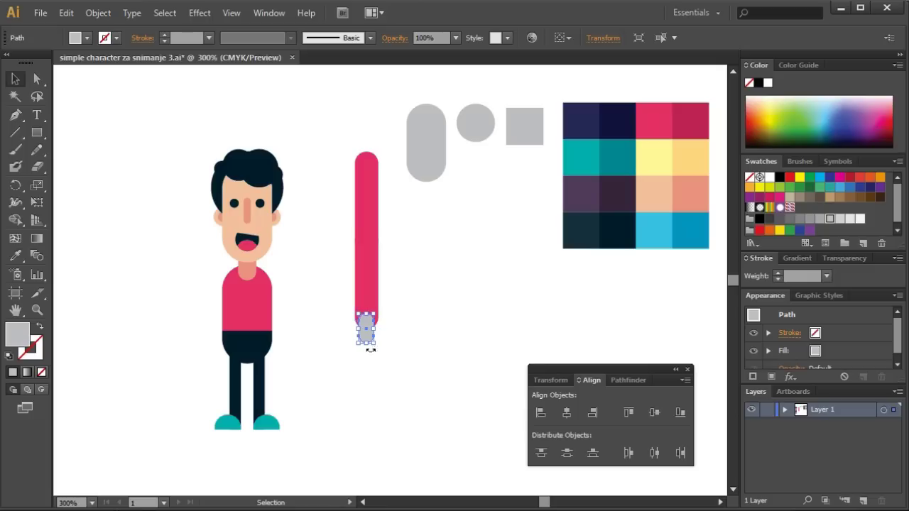
left_click_drag(375, 345, 340, 179)
left_click(566, 413)
Step: Fill the oval with peach and enlarge it into a hand at the bar's lower end
left_click(457, 389)
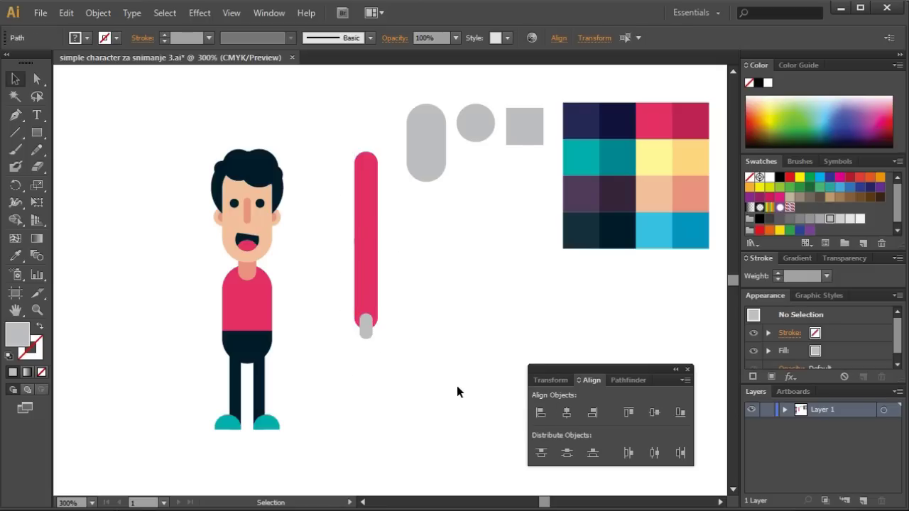
left_click(366, 329)
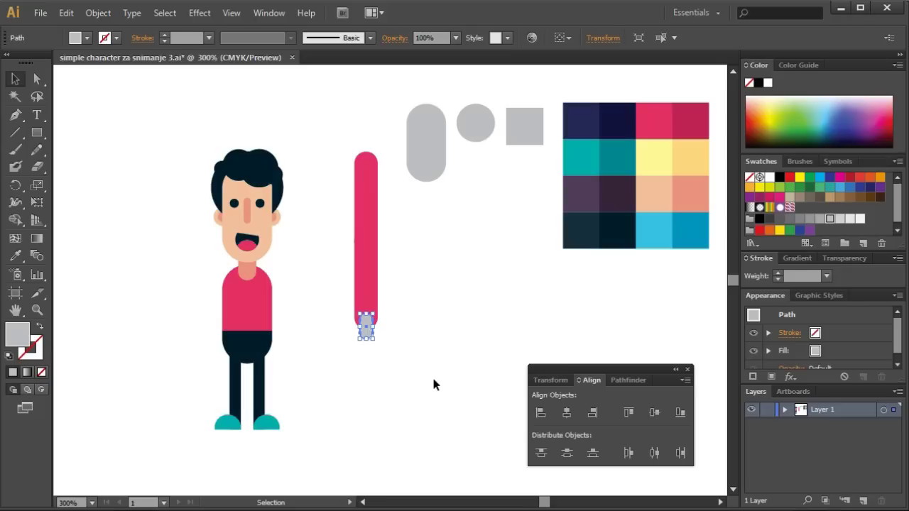
left_click(15, 256)
left_click(652, 194)
left_click(16, 80)
left_click(135, 128)
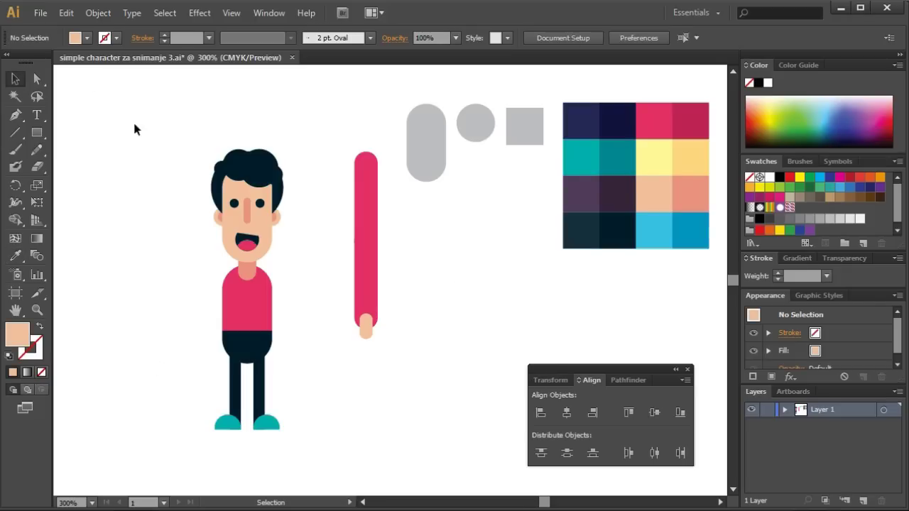
left_click(365, 325)
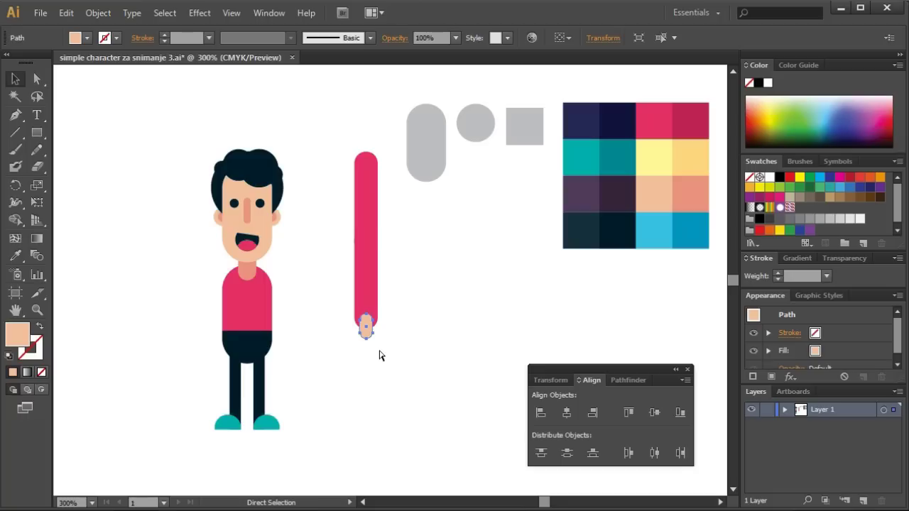
left_click_drag(374, 339, 380, 374)
Step: Copy the peach hand oval to the right and lengthen the copy downward
left_click(411, 373)
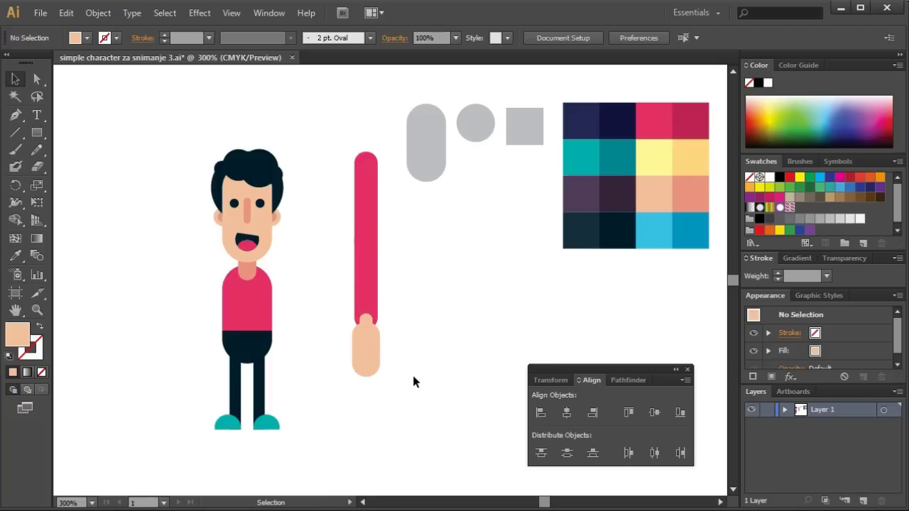
left_click(370, 365)
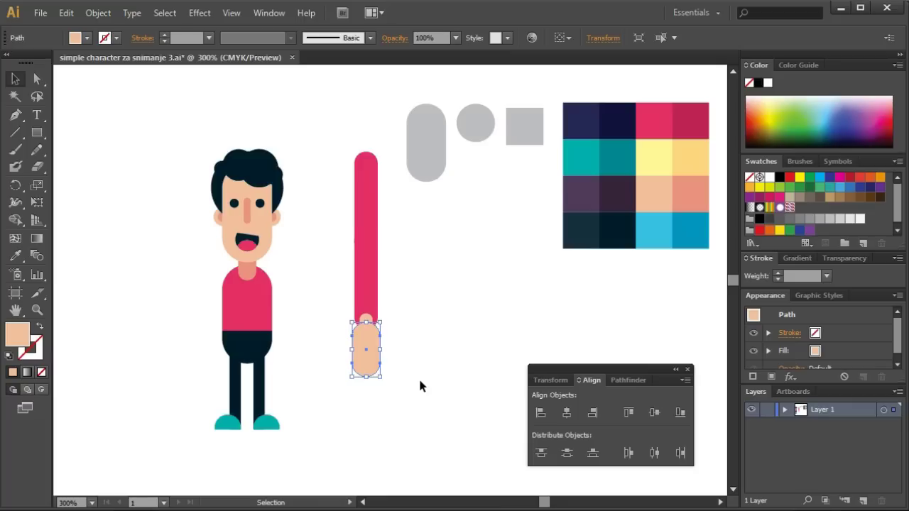
left_click(421, 380)
key("a")
left_click(380, 364)
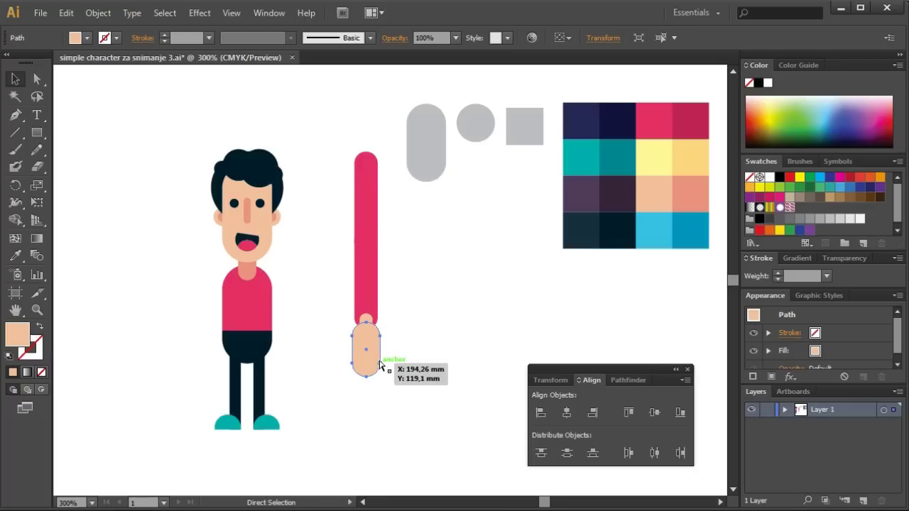
key("v")
left_click_drag(376, 351, 422, 374)
left_click(38, 82)
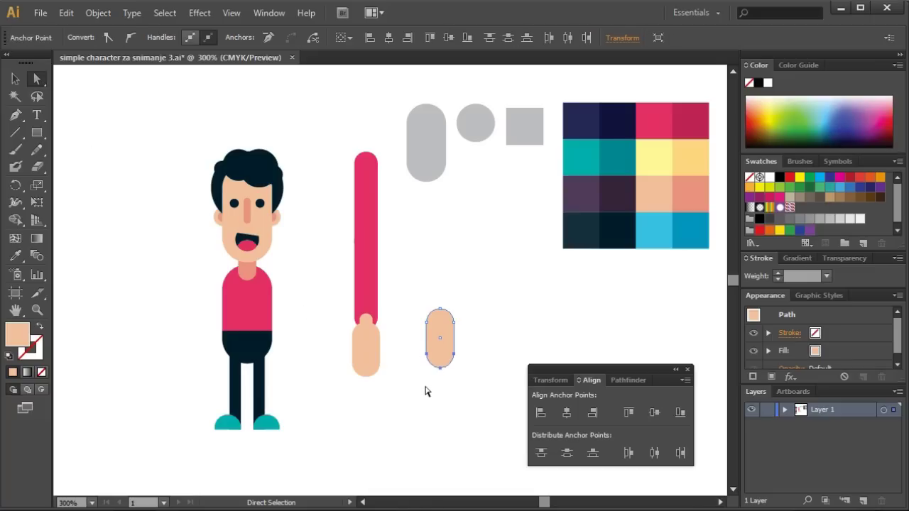
key("Down")
key("Down")
key("Down")
key("Down")
key("Down")
key("Down")
Step: Shrink the copy into a small finger on the hand's right side and colour it salmon
key("v")
left_click(103, 112)
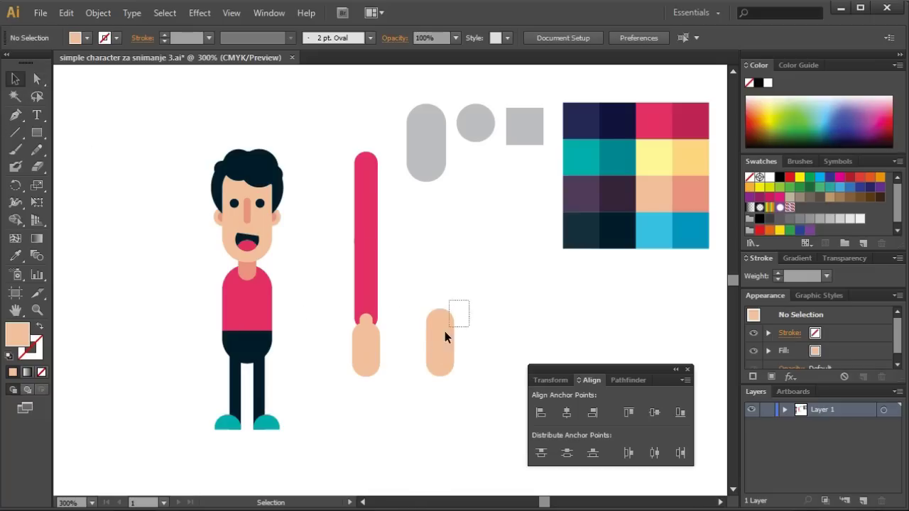
left_click(445, 331)
left_click_drag(455, 311, 379, 353)
left_click(17, 257)
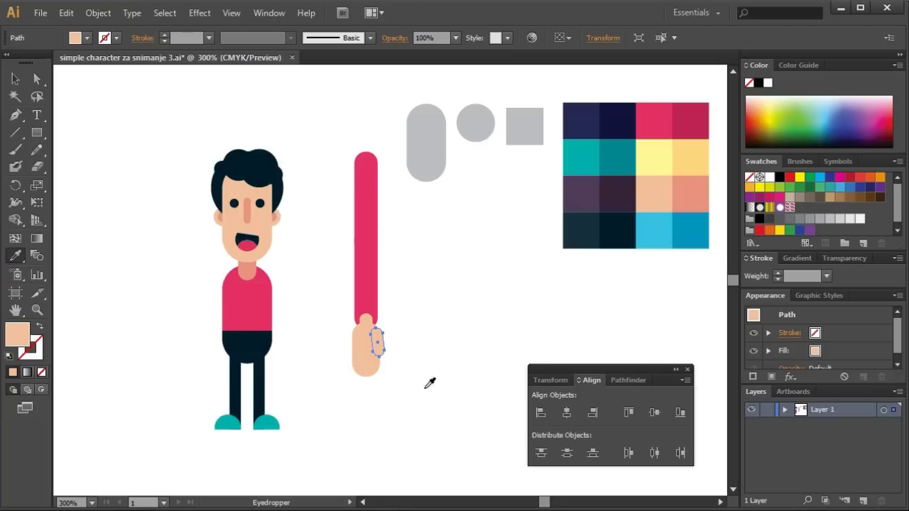
left_click(687, 201)
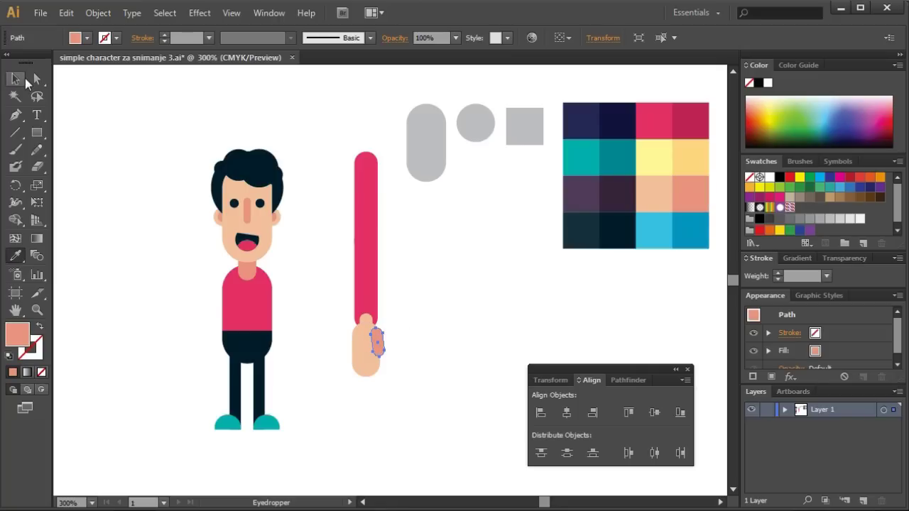
left_click(25, 78)
left_click(488, 465)
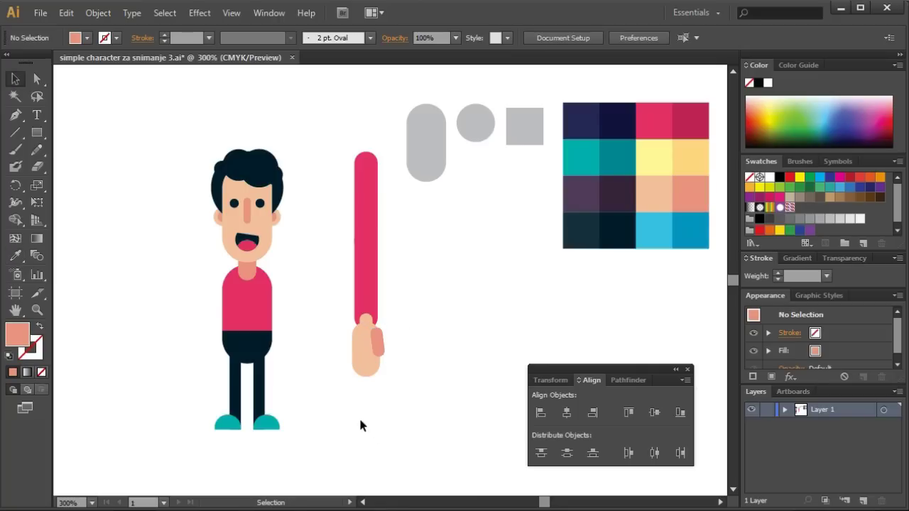
left_click(37, 132)
left_click_drag(429, 411, 319, 342)
left_click(15, 79)
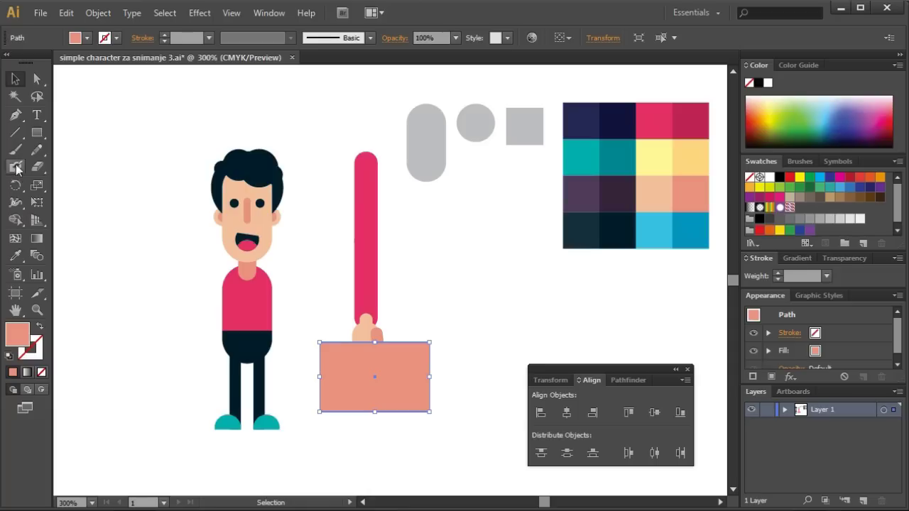
left_click(15, 255)
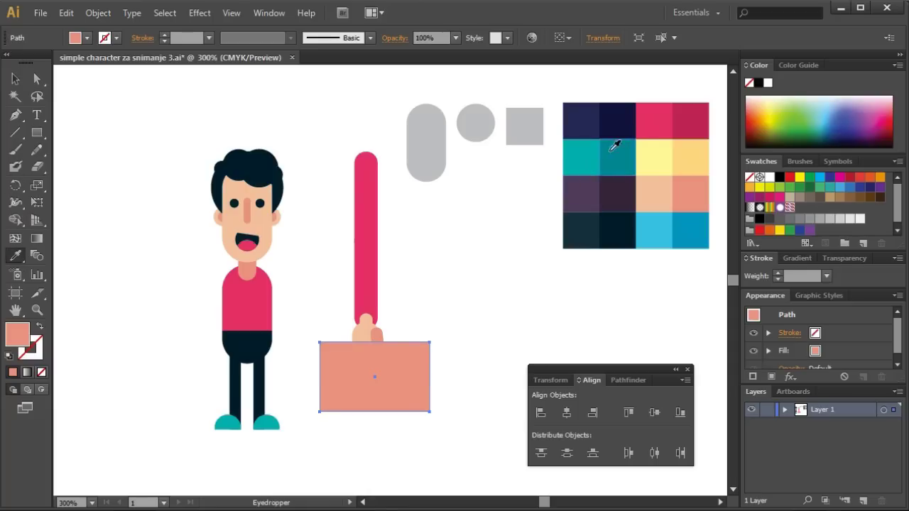
left_click(660, 218)
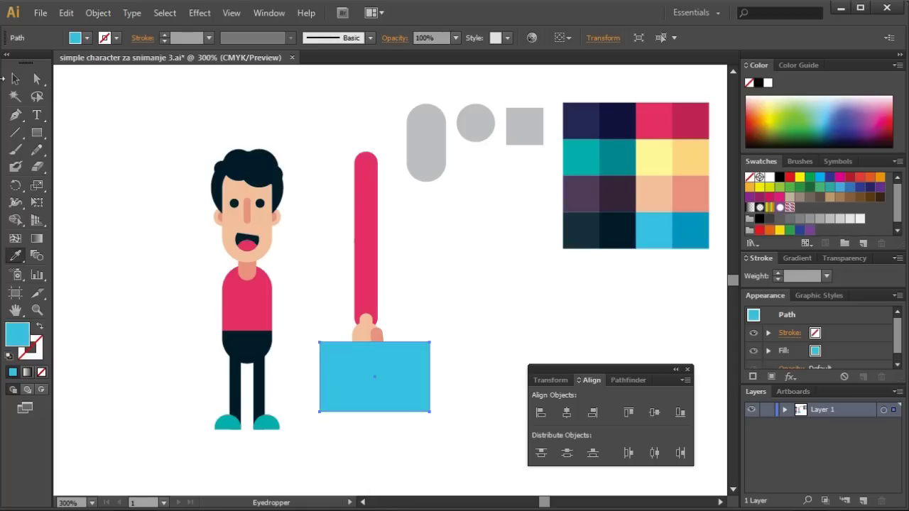
left_click(14, 78)
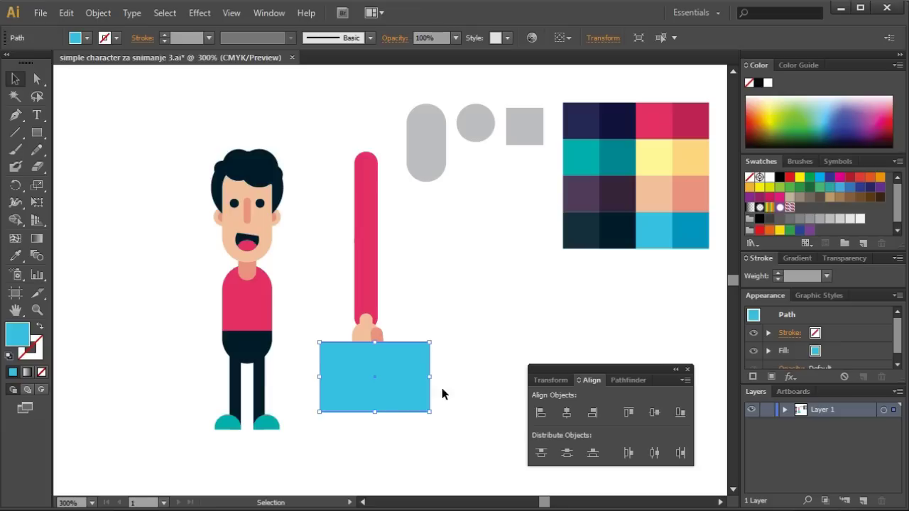
left_click(380, 332)
right_click(379, 332)
key("Escape")
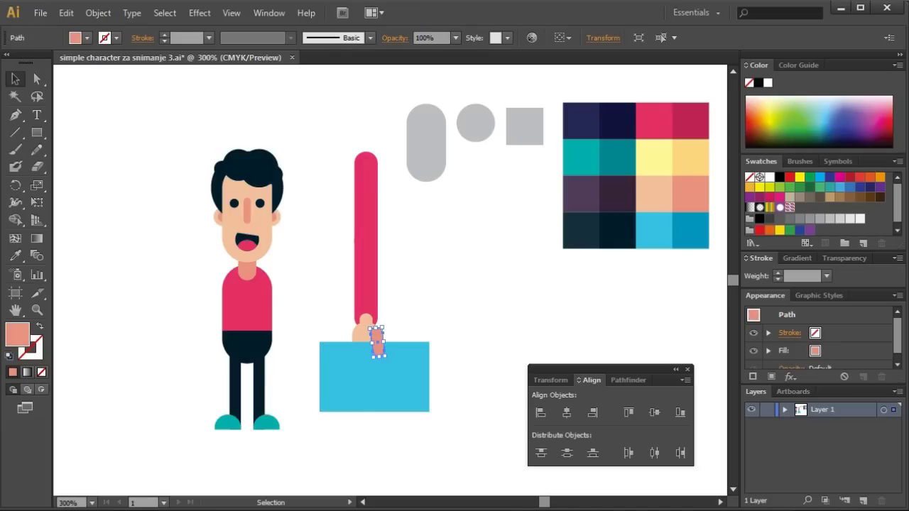
left_click(466, 290)
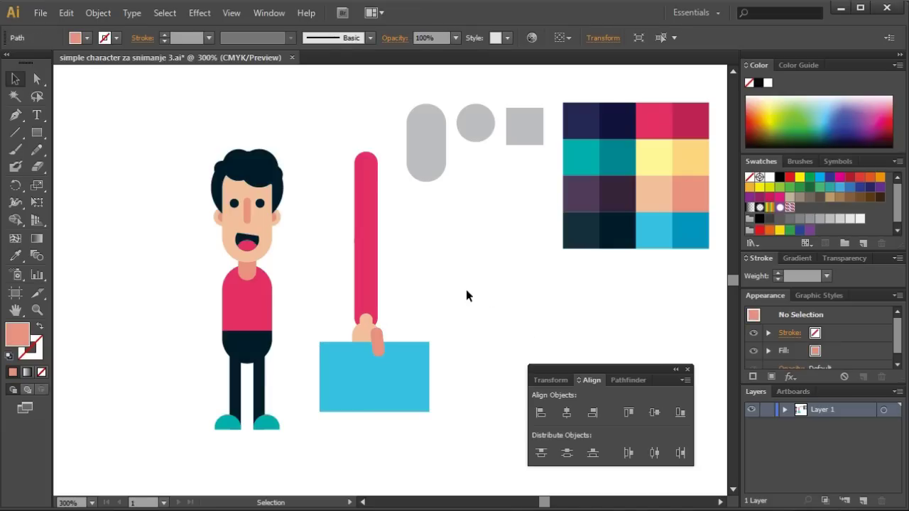
left_click(397, 395)
key("Delete")
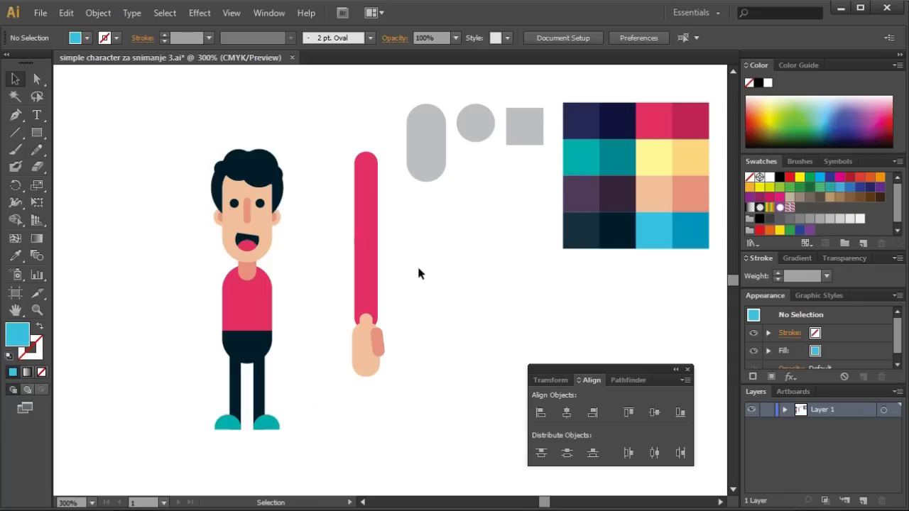
Step: Group the pink arm, peach hand and salmon finger together
left_click_drag(412, 297, 349, 362)
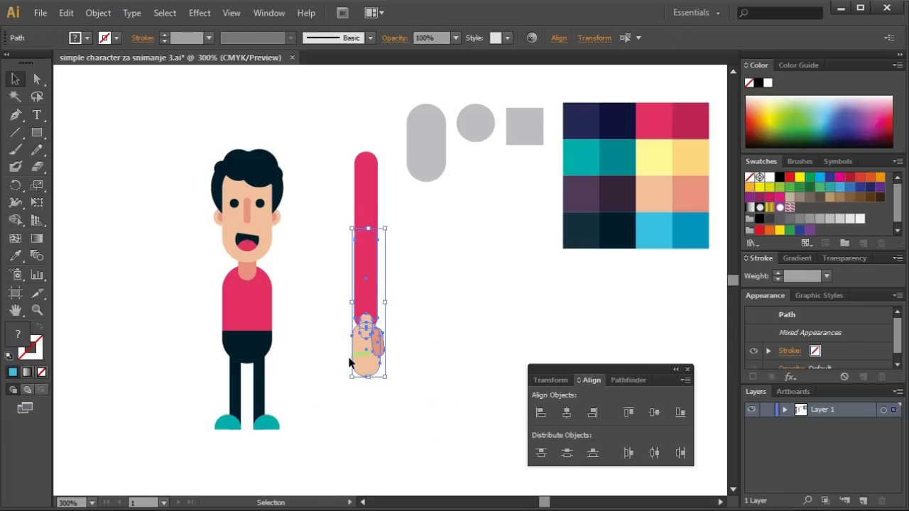
right_click(370, 299)
left_click(376, 322)
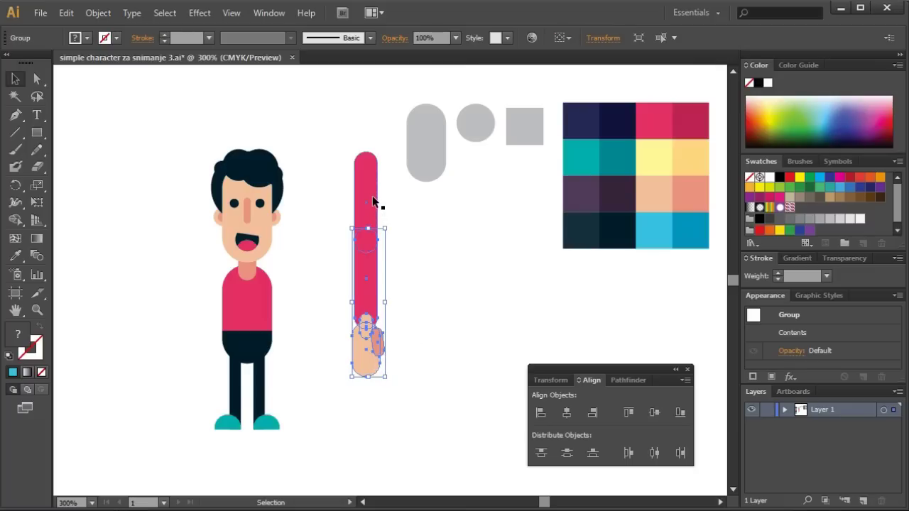
Step: Try rotating the arm group down-right, then undo so it hangs straight
left_click(17, 186)
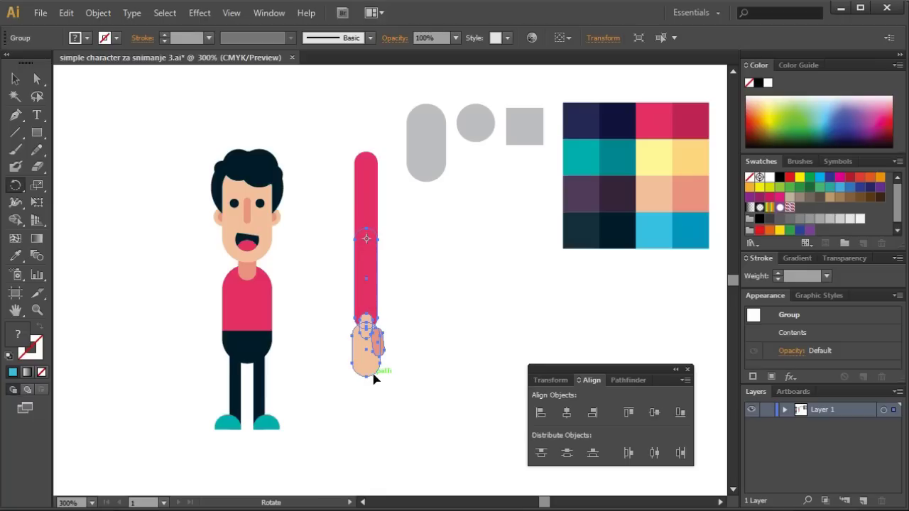
left_click_drag(378, 382, 360, 328)
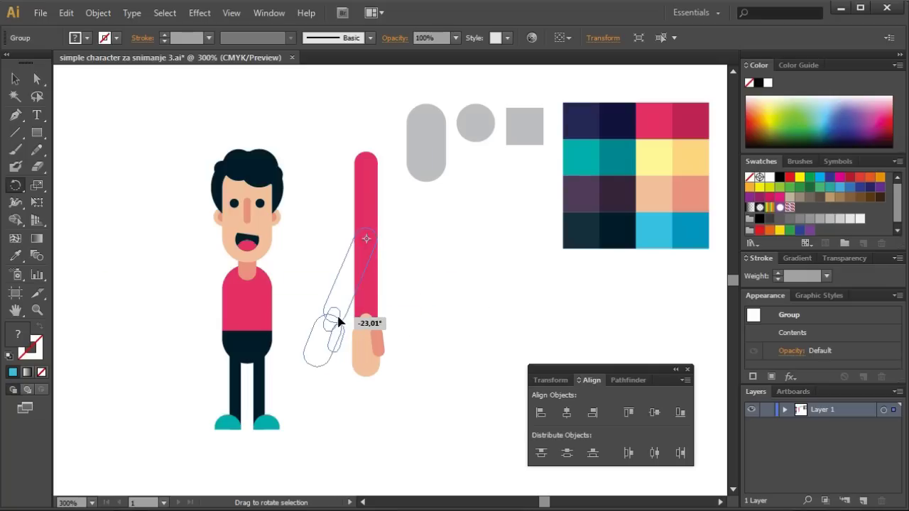
left_click_drag(339, 321, 494, 389)
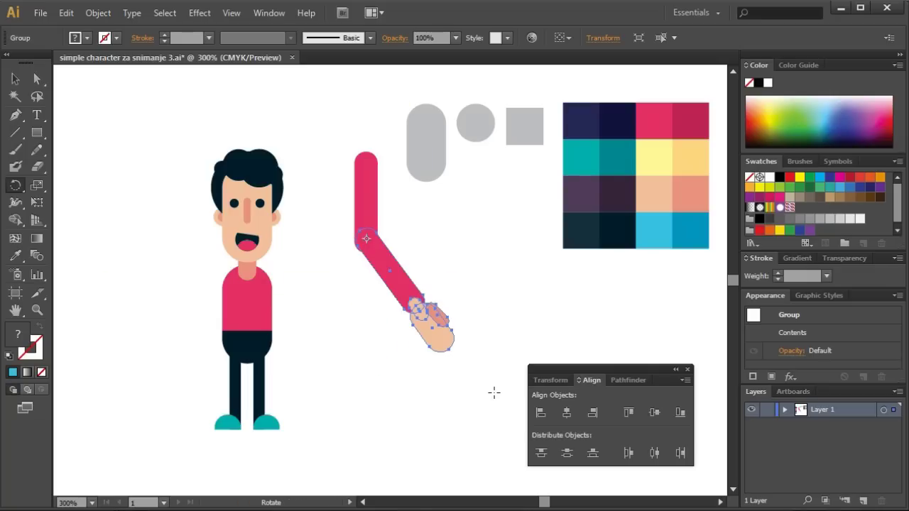
key("v")
key("ctrl+z")
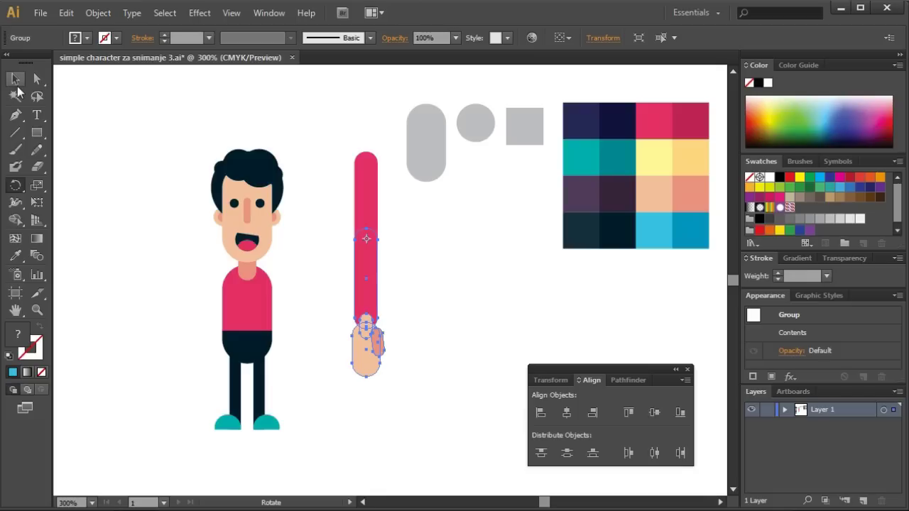
Step: Scale the arm and hand down, tilt them about 25.57°, and attach them to the right shoulder
left_click_drag(324, 126, 388, 355)
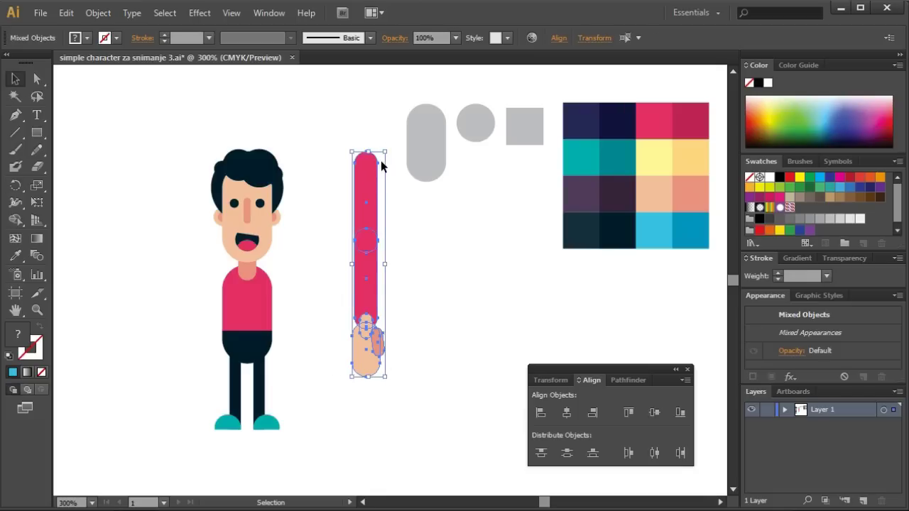
left_click_drag(386, 149, 374, 206)
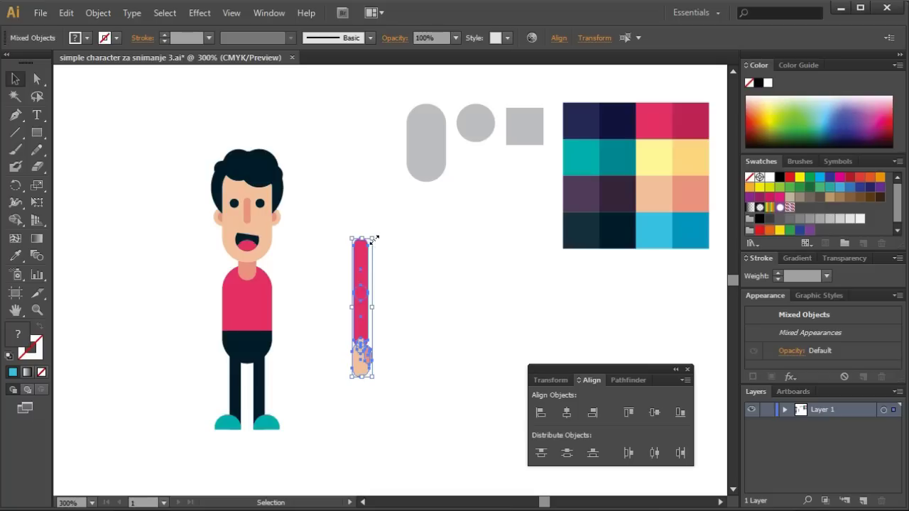
left_click_drag(370, 242, 368, 259)
mouse_move(376, 381)
left_mouse_down()
mouse_move(404, 365)
mouse_move(387, 373)
left_mouse_up()
left_click_drag(367, 339, 297, 344)
Step: Group the arm and hand and rotate them outward around a pivot at the shoulder
left_click(377, 358)
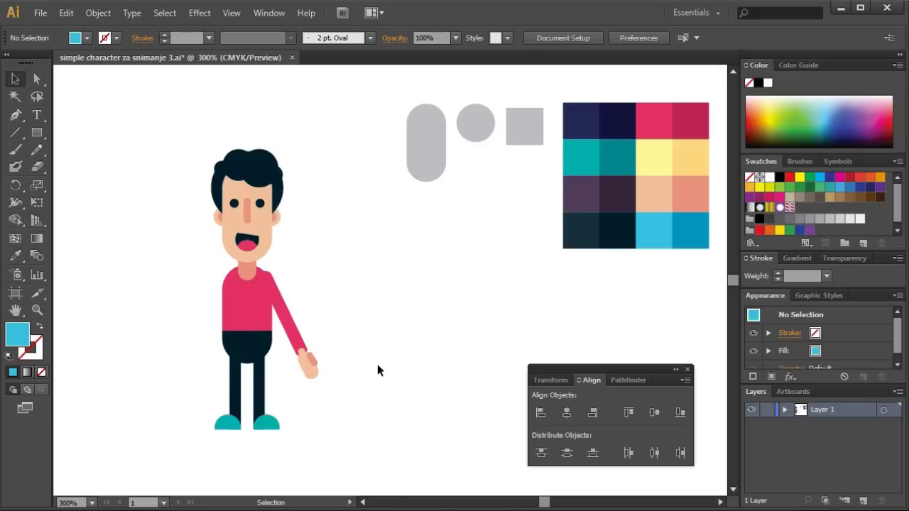
left_click_drag(352, 400, 283, 306)
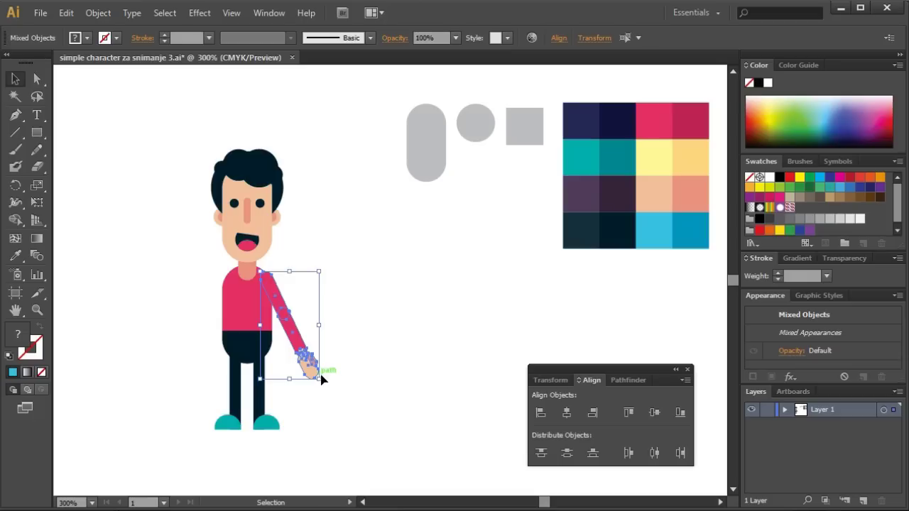
left_click(368, 404)
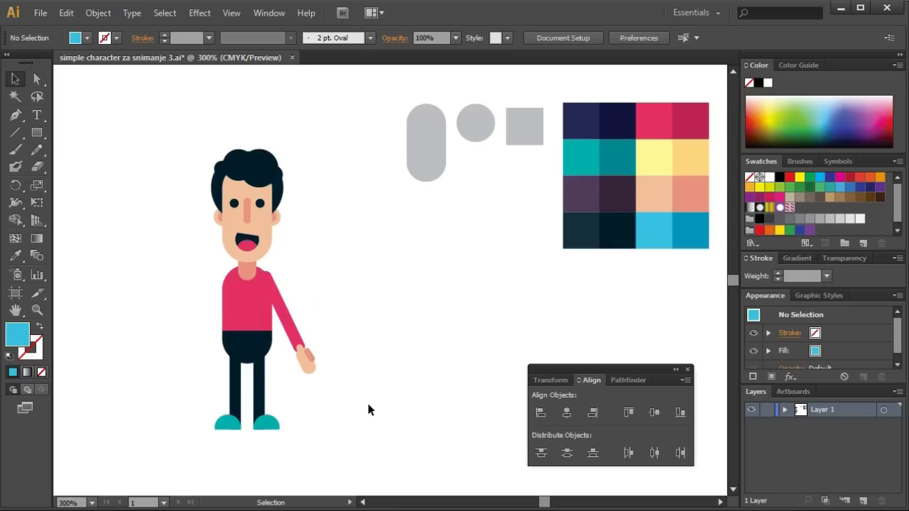
left_click_drag(349, 400, 284, 307)
key("ctrl+g")
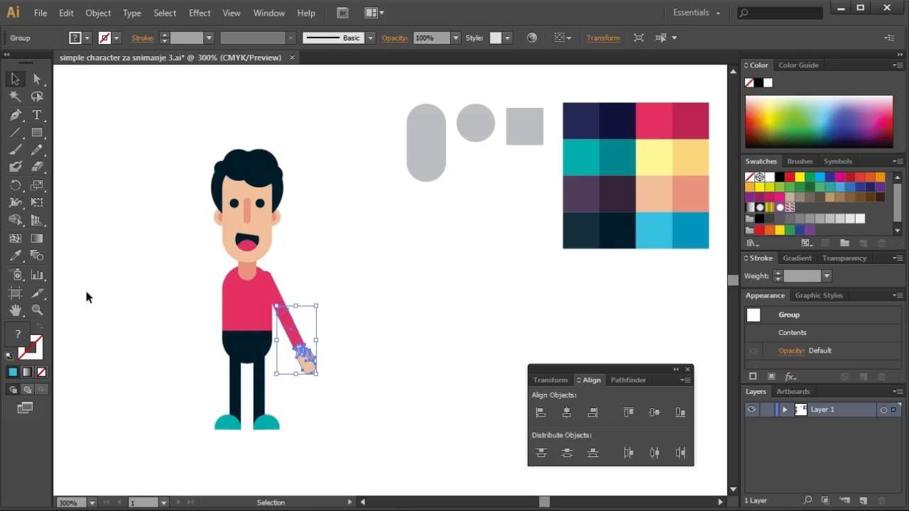
left_click(16, 186)
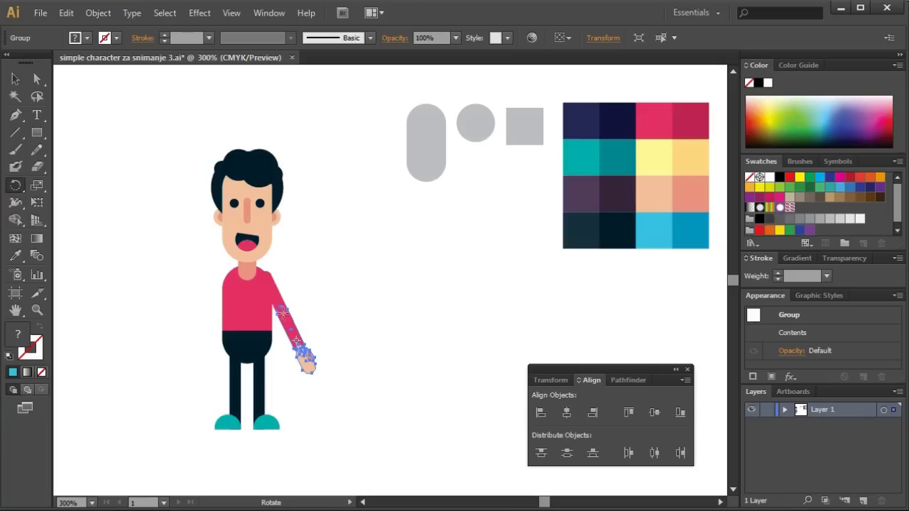
left_click(282, 311)
left_click_drag(312, 371, 299, 324)
Step: Reselect the arm group, nudging it snugly onto the shoulder, and marquee the arm paths
left_click(16, 78)
left_click(384, 276)
left_click(351, 384)
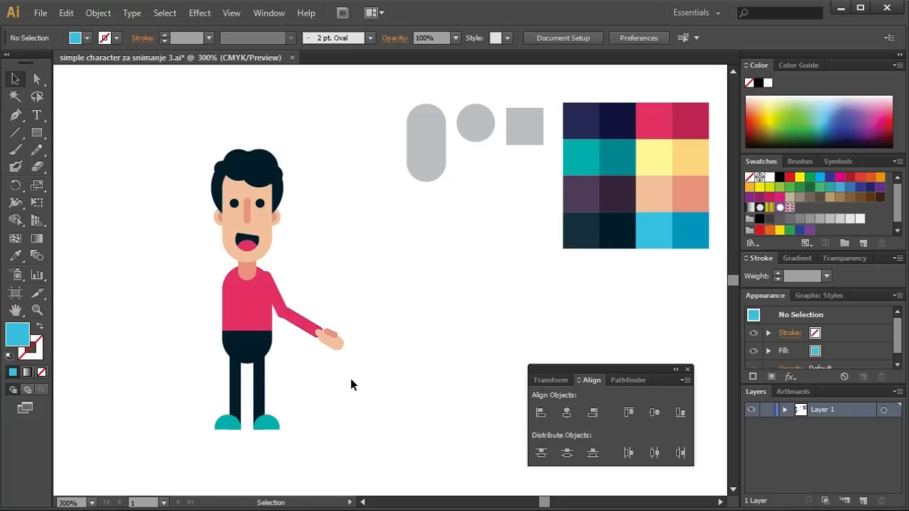
left_click(320, 338)
left_click(427, 417)
left_click(330, 343)
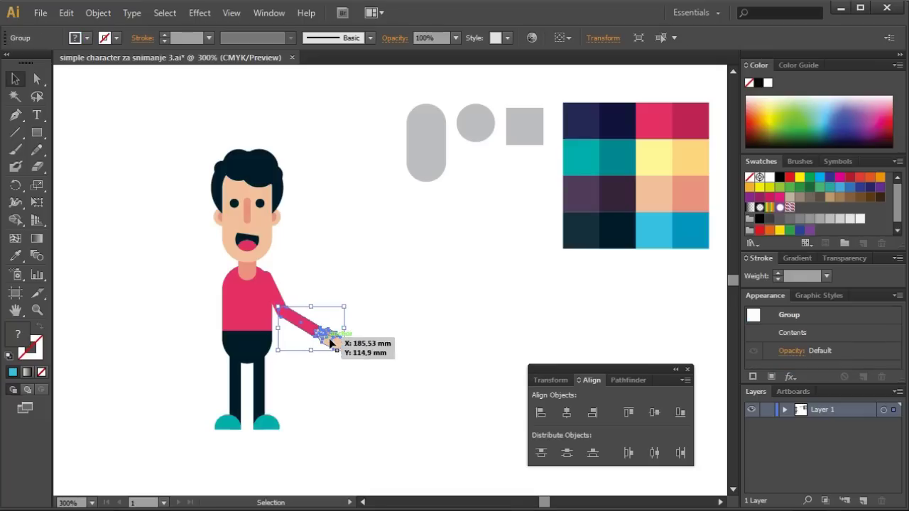
left_click(365, 381)
left_click(332, 342)
left_click(390, 414)
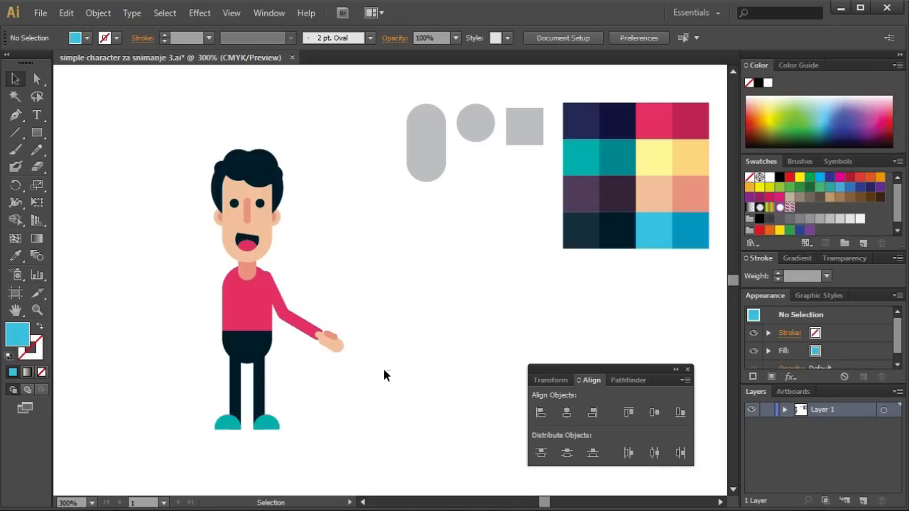
left_click_drag(389, 371, 273, 301)
Step: Reflect a vertical copy of the arm and move it onto the character's left shoulder
key("a")
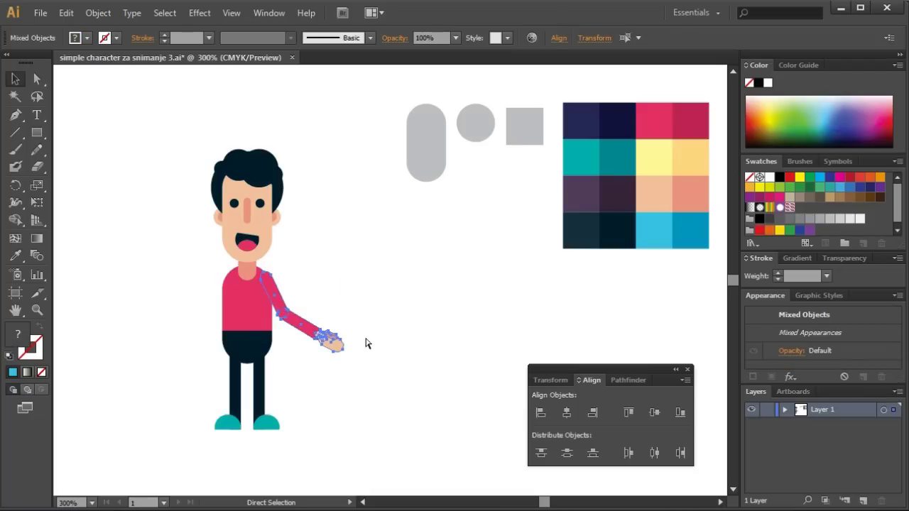
key("v")
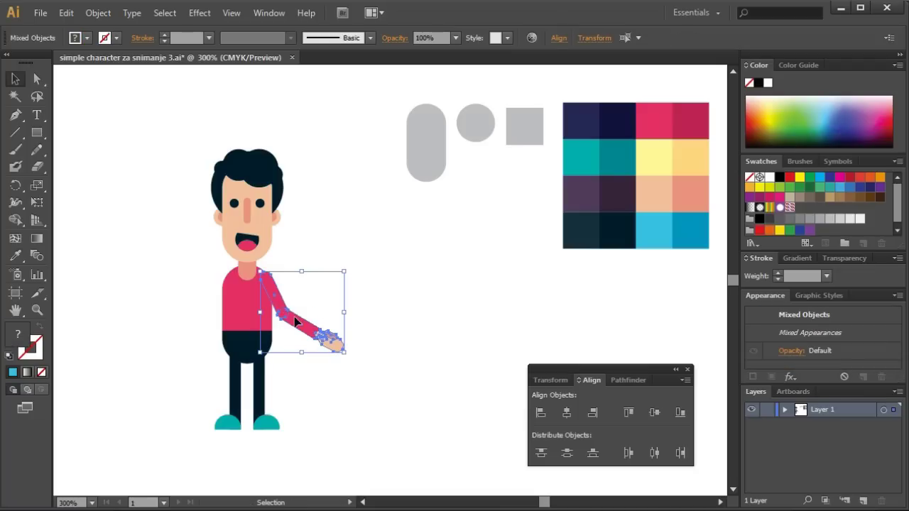
right_click(294, 316)
mouse_move(357, 421)
left_click(469, 476)
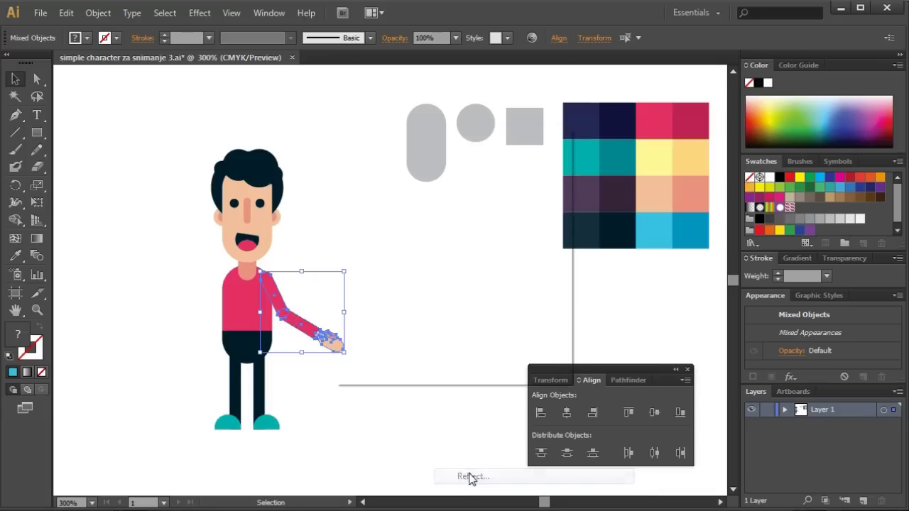
left_click(455, 349)
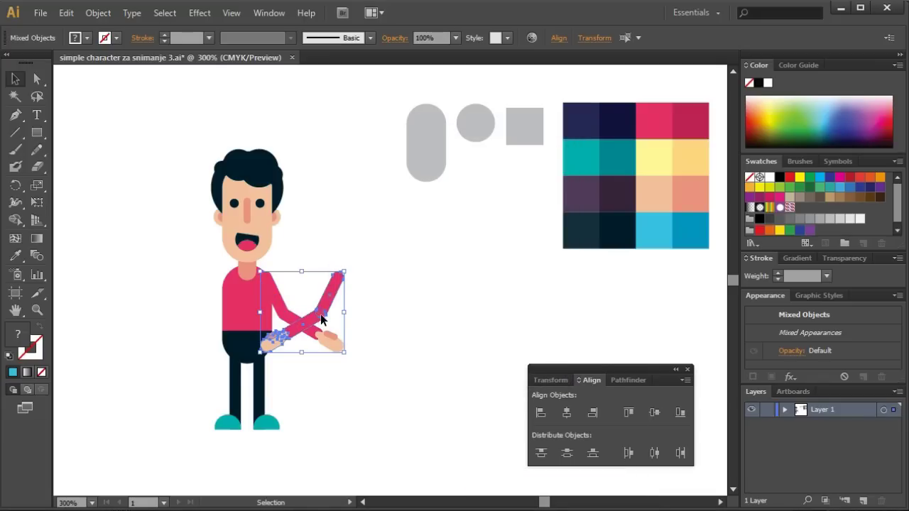
left_click_drag(317, 322, 209, 324)
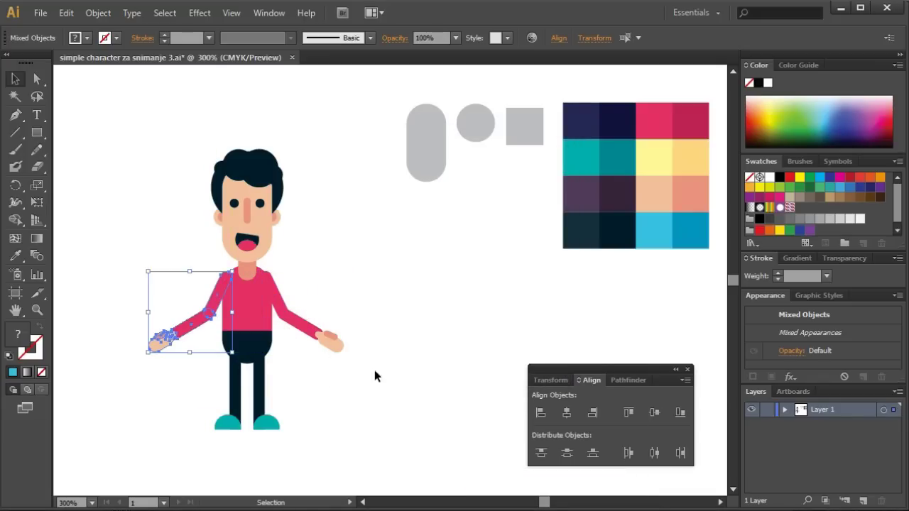
left_click(423, 384)
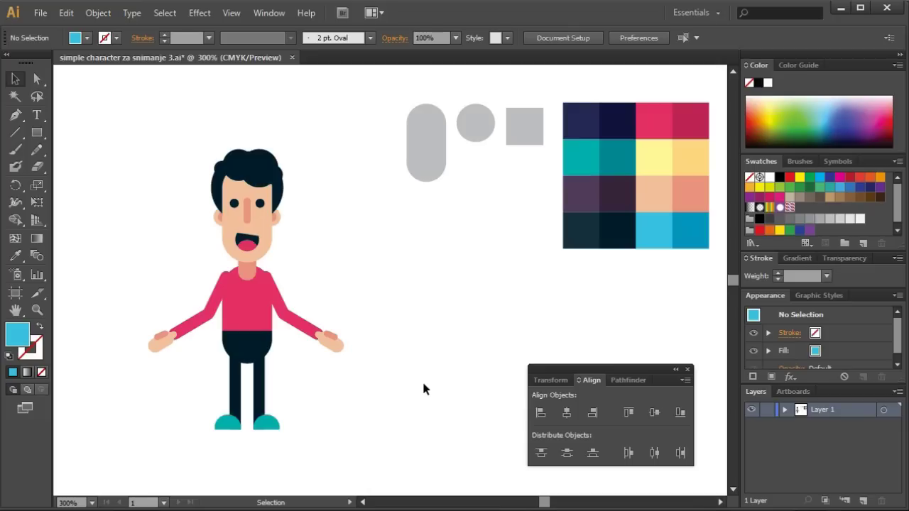
Step: Raise the right arm by rotating it upward around the shoulder pivot
left_click(320, 332)
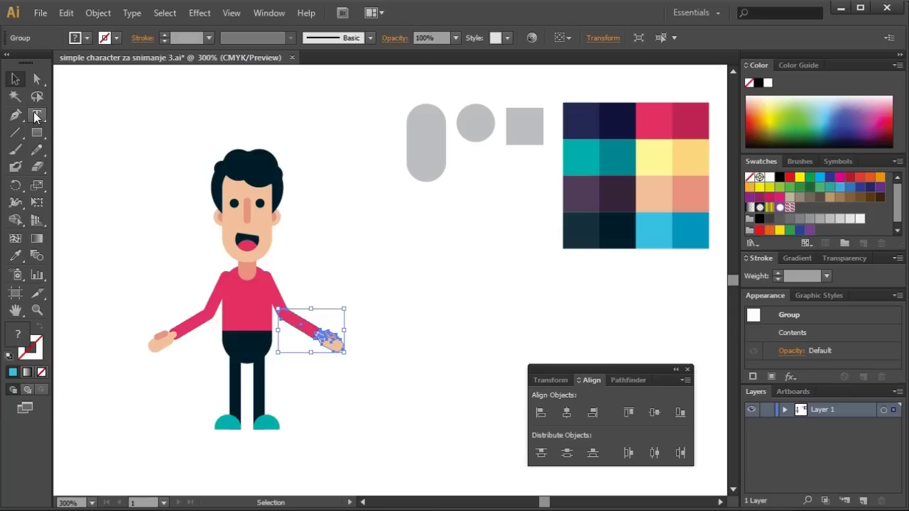
left_click(15, 185)
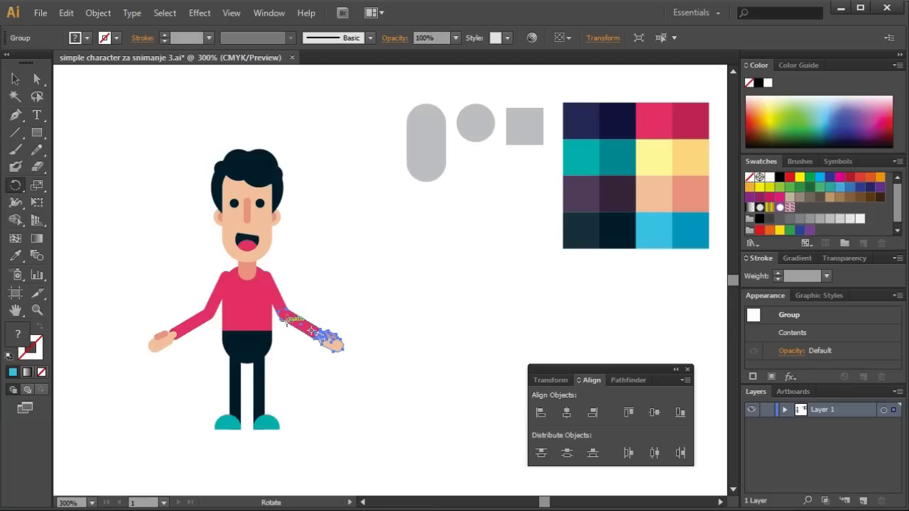
left_click(283, 313)
left_click_drag(350, 346, 317, 301)
left_click(15, 78)
left_click(107, 119)
left_click(417, 352)
left_click(388, 348)
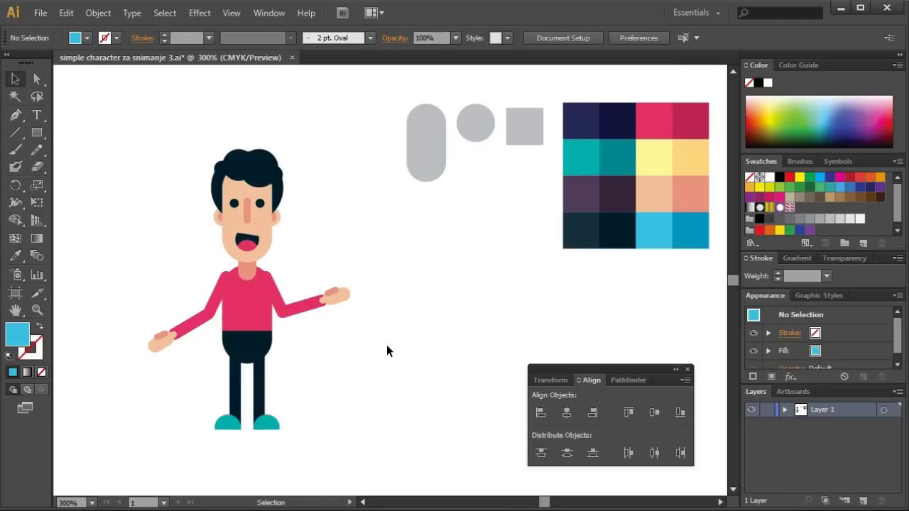
Step: Enlarge the legs-and-feet group slightly
left_click_drag(311, 426, 212, 406)
left_click_drag(283, 433, 287, 439)
left_click(397, 364)
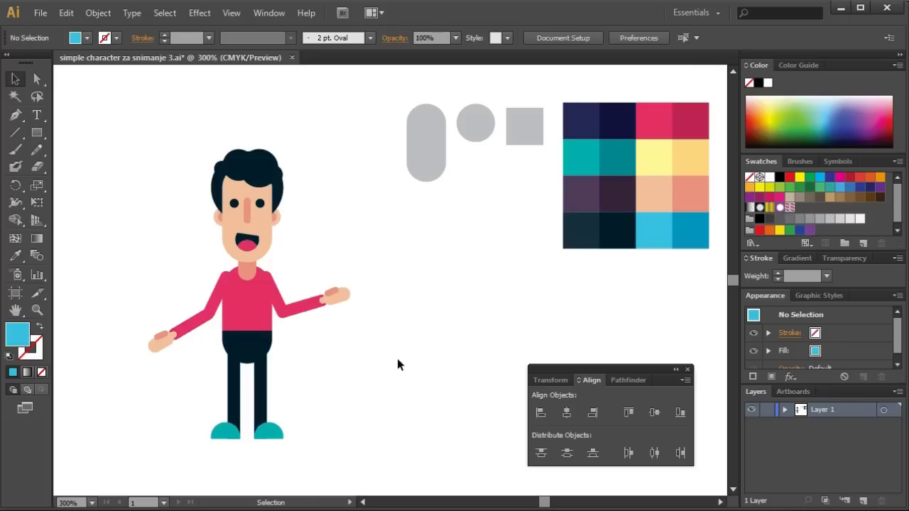
Step: Scale both arms up together to about 35.69 mm across
left_click_drag(381, 273, 280, 343)
left_click_drag(146, 300, 205, 355)
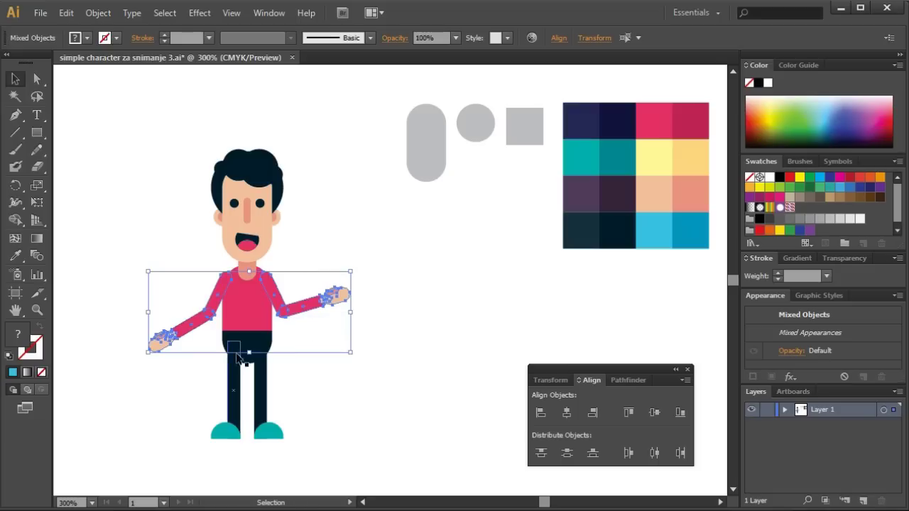
left_click_drag(350, 272, 360, 266)
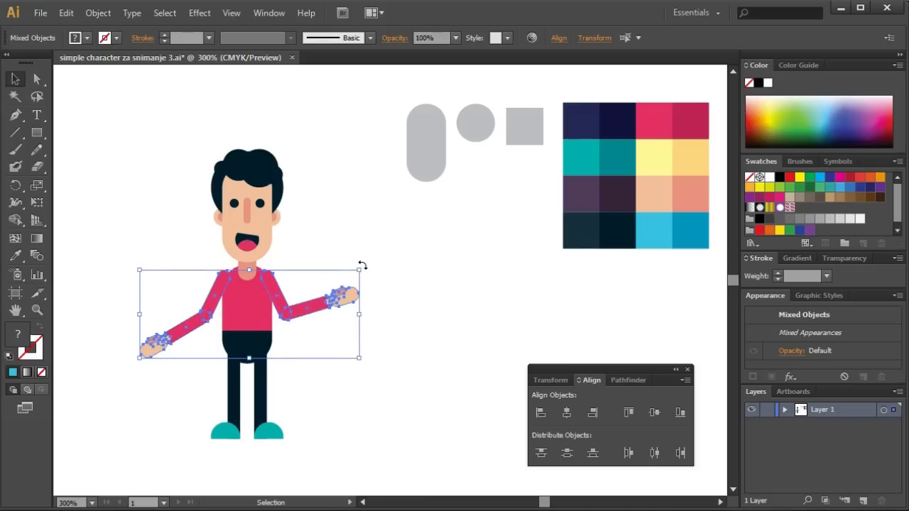
left_click(406, 275)
left_click_drag(406, 270, 290, 335)
left_click(382, 380)
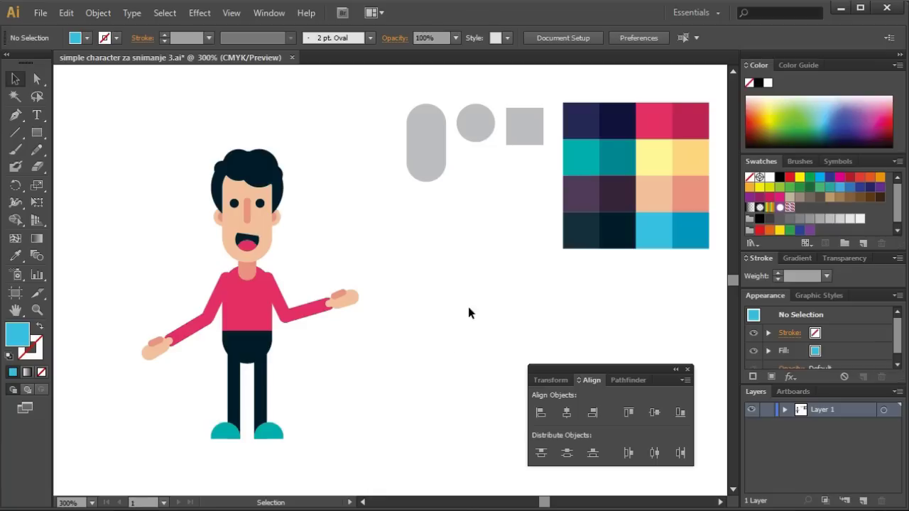
Step: Duplicate the grey circle, flatten it into a wide oval under the feet, and fill it lighter grey
left_click(479, 132)
left_click_drag(480, 132, 398, 403)
left_click_drag(417, 404, 490, 406)
left_click_drag(433, 423, 261, 439)
right_click(239, 433)
left_click(349, 367)
left_click(248, 441)
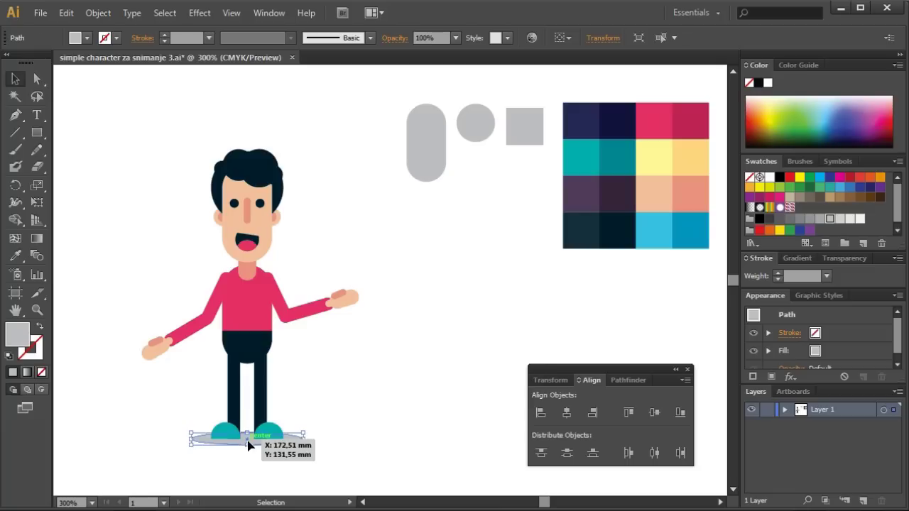
left_click(850, 218)
left_click(461, 344)
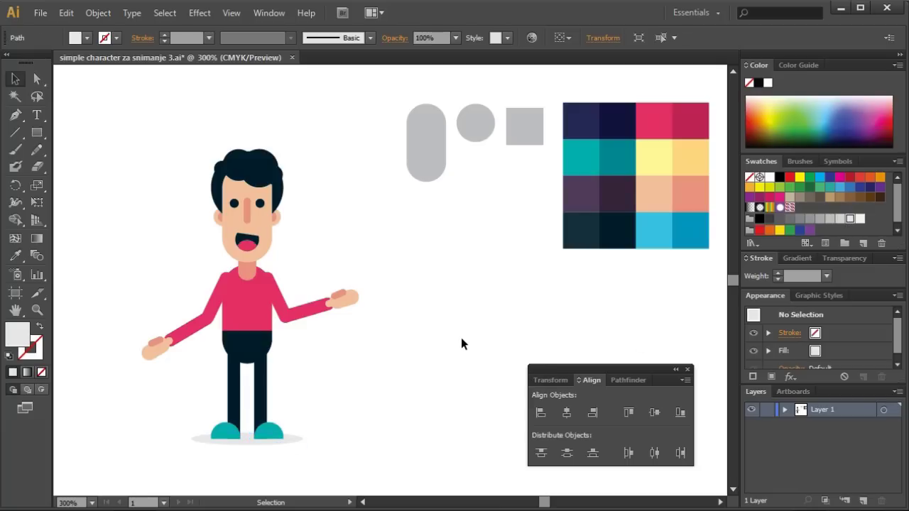